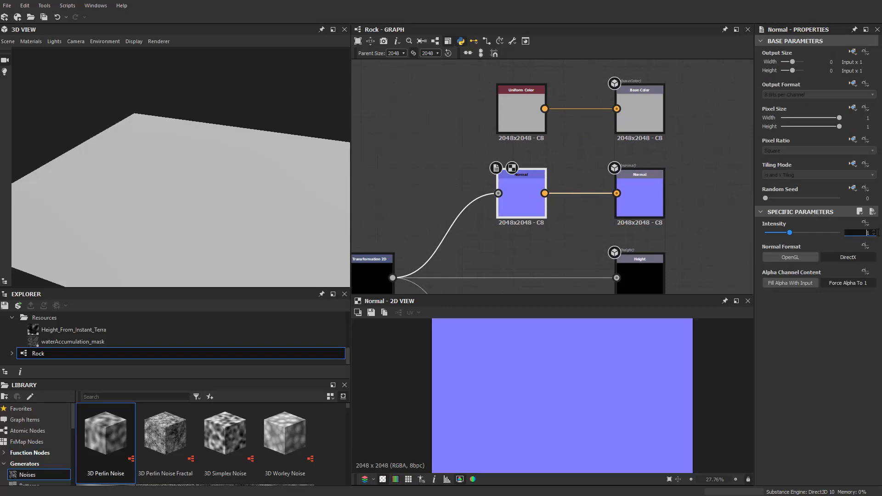
# Inspect the Ambient Occlusion node's properties and preview, and look over the nodes feeding the outputs
pyautogui.moveTo(624, 205); pyautogui.dragTo(637, 76, button='middle')
pyautogui.moveTo(587, 190); pyautogui.dragTo(610, 192, button='middle')
pyautogui.doubleClick(566, 238)
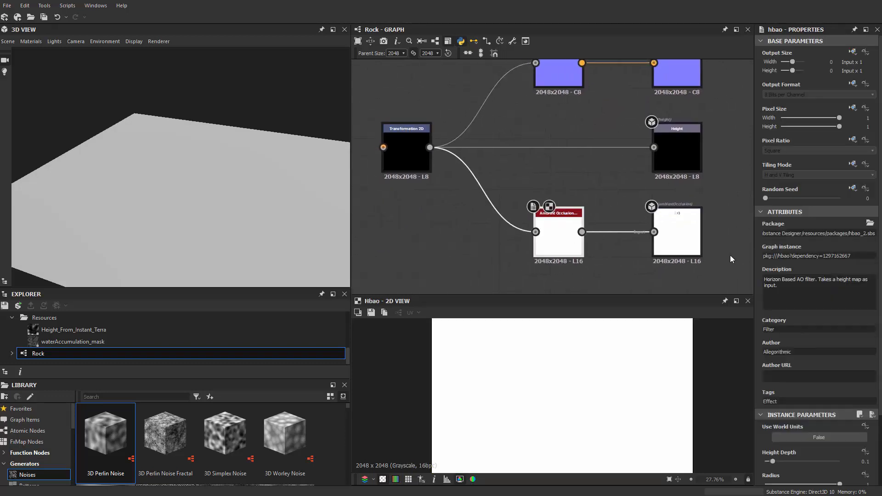
pyautogui.moveTo(553, 222); pyautogui.dragTo(578, 177, button='middle')
pyautogui.moveTo(481, 188); pyautogui.dragTo(563, 209, button='middle')
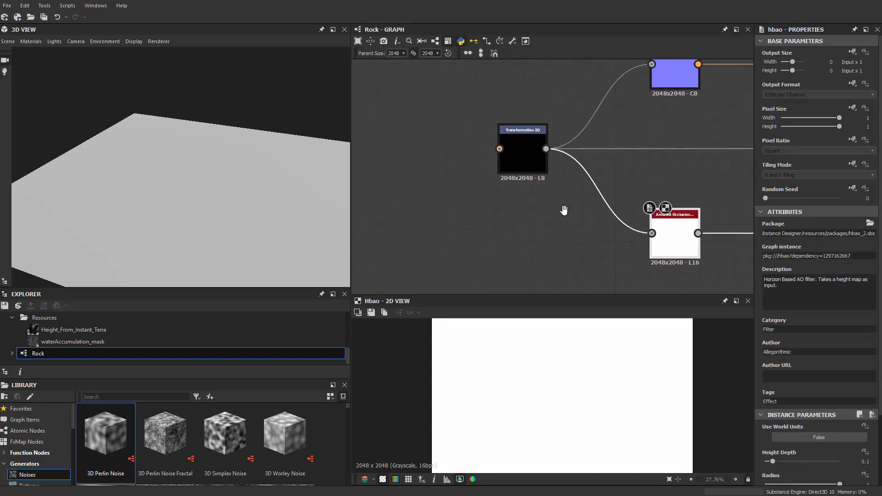
pyautogui.scroll(2, 200, 195)
pyautogui.scroll(2, 200, 195)
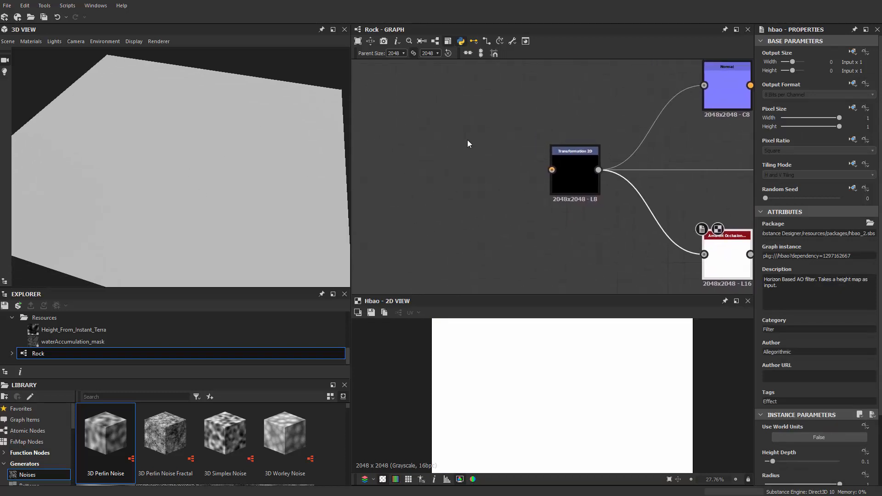
# Add a Polygon 2 node in the empty graph area ahead of the Transformation 2D node
pyautogui.moveTo(468, 142); pyautogui.dragTo(519, 155, button='middle')
pyautogui.rightClick(518, 157)
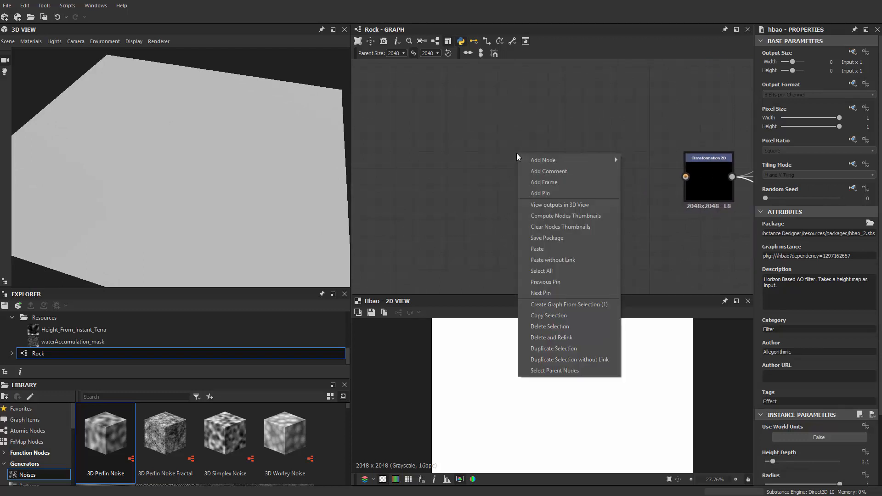
pyautogui.press('Escape')
pyautogui.press('space')
pyautogui.write('poly')
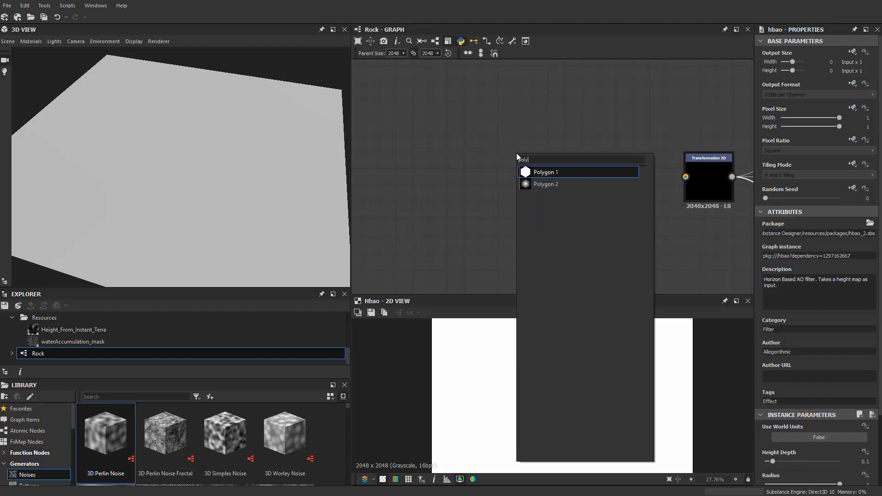
pyautogui.press('Down')
pyautogui.press('Return')
pyautogui.moveTo(506, 157); pyautogui.dragTo(478, 209)
# Add a Gradient Linear 1 node above the Polygon 2 node
pyautogui.press('space')
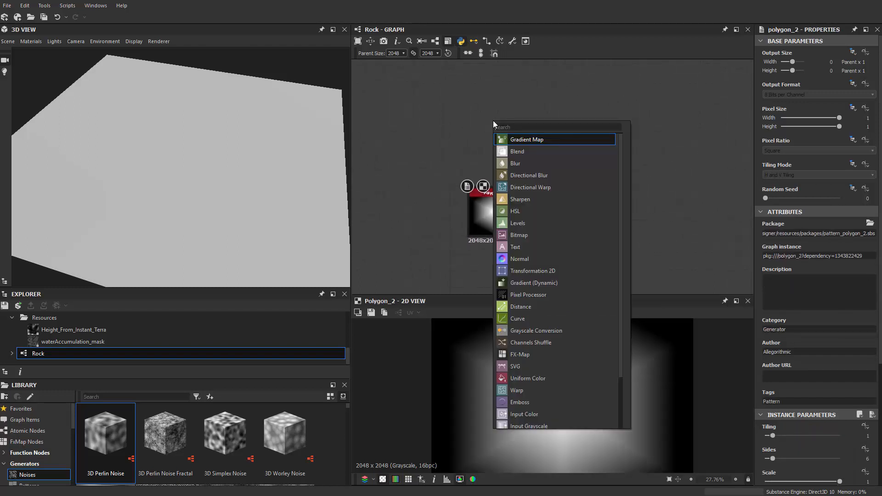
pyautogui.write('gr')
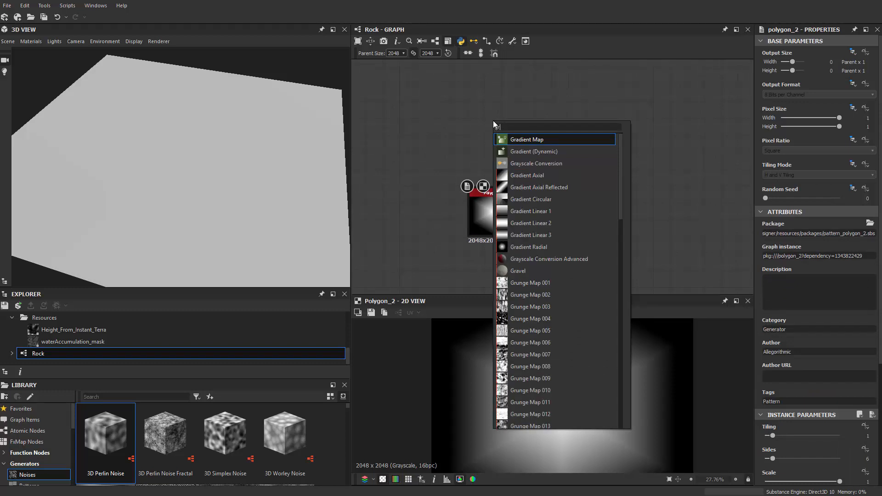
pyautogui.write('adi')
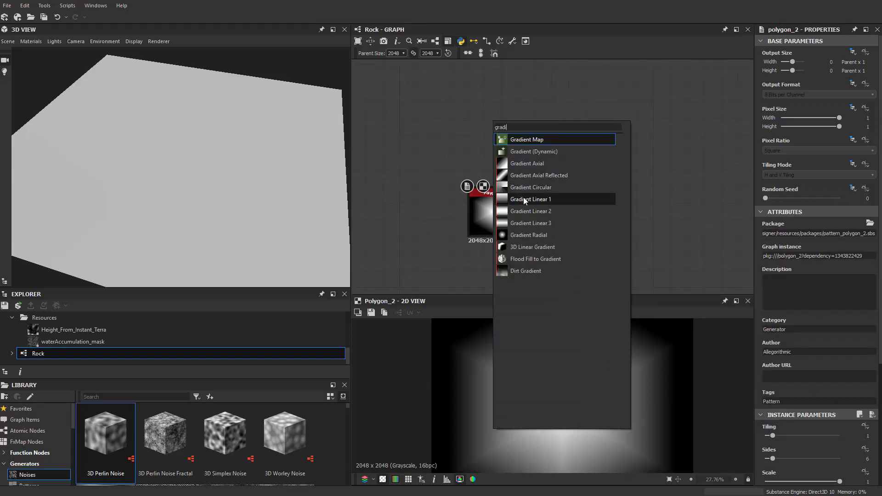
pyautogui.click(525, 200)
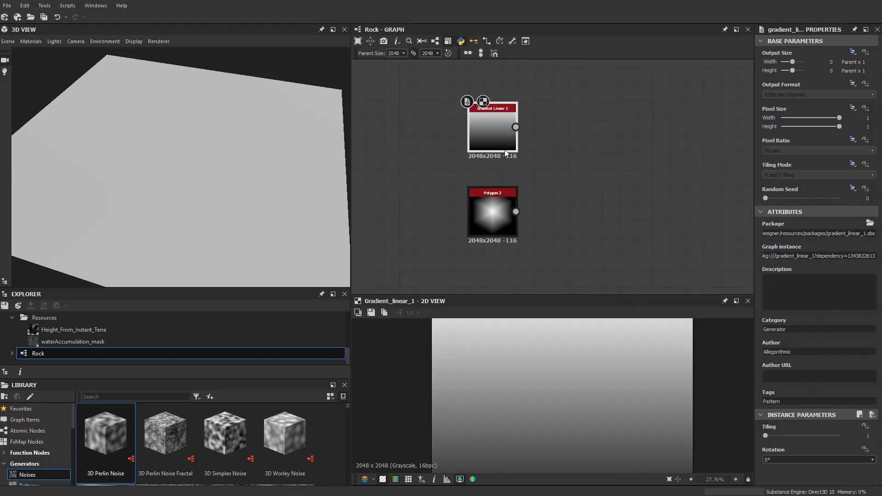
# Add a Blend node with the gradient as foreground and the polygon as background, using the Min (Darken) blending mode
pyautogui.press('space')
pyautogui.write('blend')
pyautogui.click(556, 153)
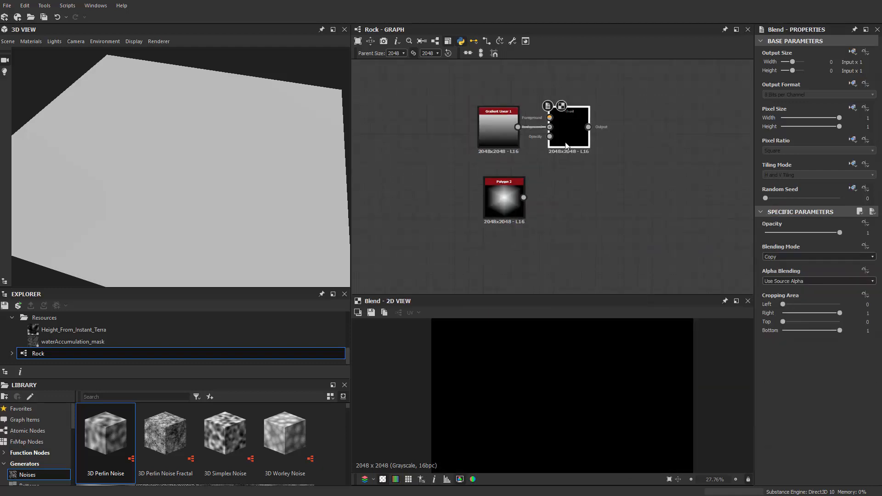
pyautogui.moveTo(495, 112); pyautogui.dragTo(550, 139)
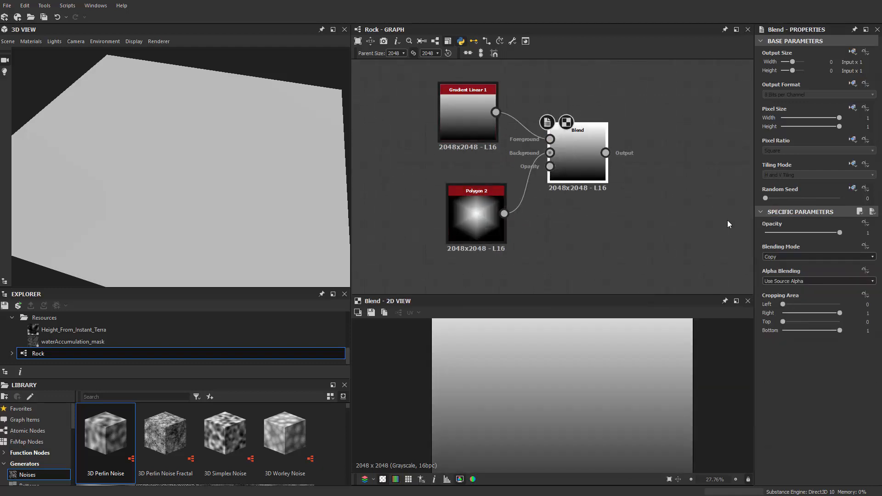
pyautogui.click(808, 257)
pyautogui.click(793, 299)
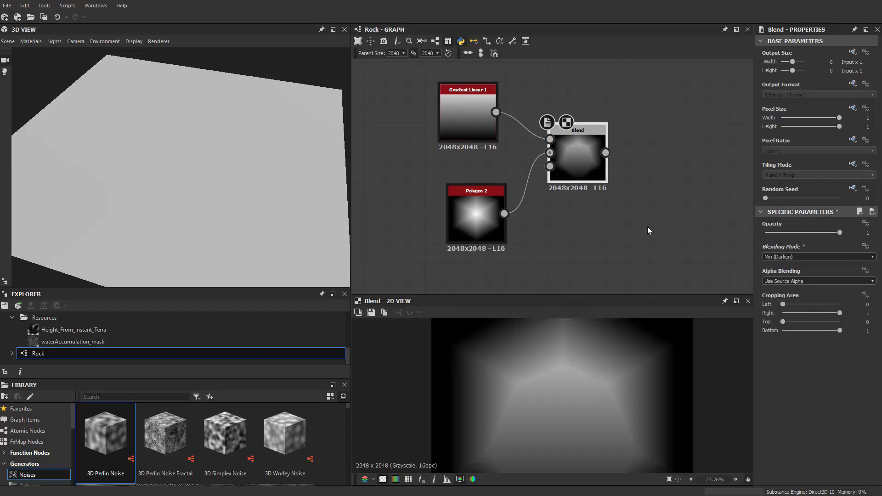
# Connect the Blend output to the input of the Transformation 2D node feeding the Normal, Height and Ambient Occlusion nodes
pyautogui.scroll(-2, 647, 227)
pyautogui.scroll(-2, 585, 402)
pyautogui.scroll(-3, 398, 142)
pyautogui.scroll(-1, 398, 142)
pyautogui.moveTo(564, 202); pyautogui.dragTo(476, 140, button='middle')
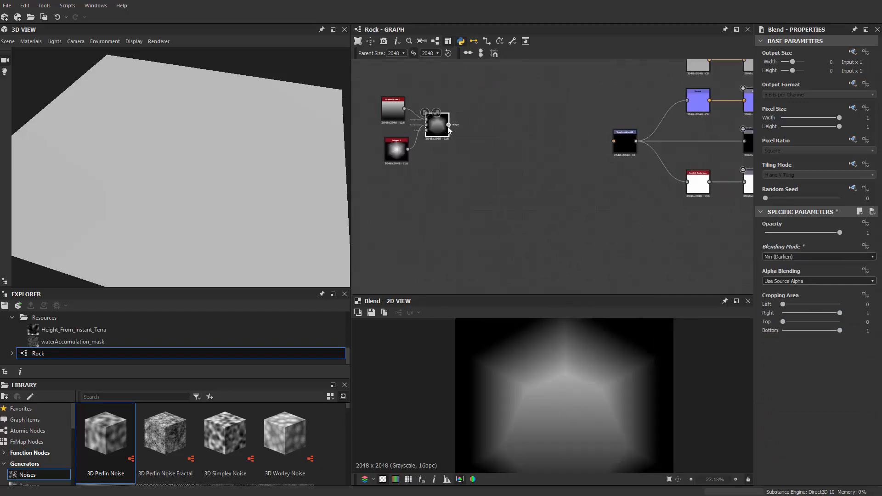
pyautogui.moveTo(617, 141); pyautogui.dragTo(616, 142)
pyautogui.scroll(-1, 585, 181)
pyautogui.moveTo(585, 181); pyautogui.dragTo(627, 183, button='middle')
pyautogui.scroll(-1, 194, 166)
pyautogui.moveTo(194, 167); pyautogui.dragTo(193, 196)
# Set the Ambient Occlusion node's Height Depth to about 0.75
pyautogui.doubleClick(721, 188)
pyautogui.scroll(-3, 782, 397)
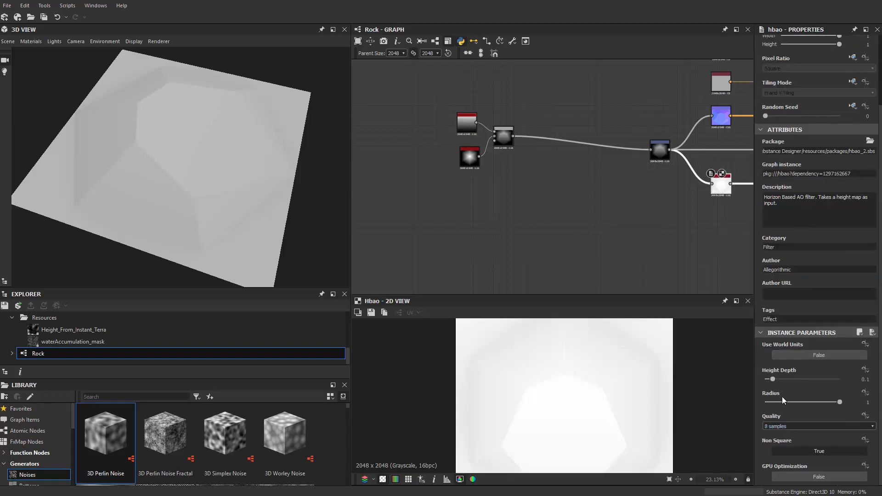
pyautogui.moveTo(773, 379); pyautogui.dragTo(822, 379)
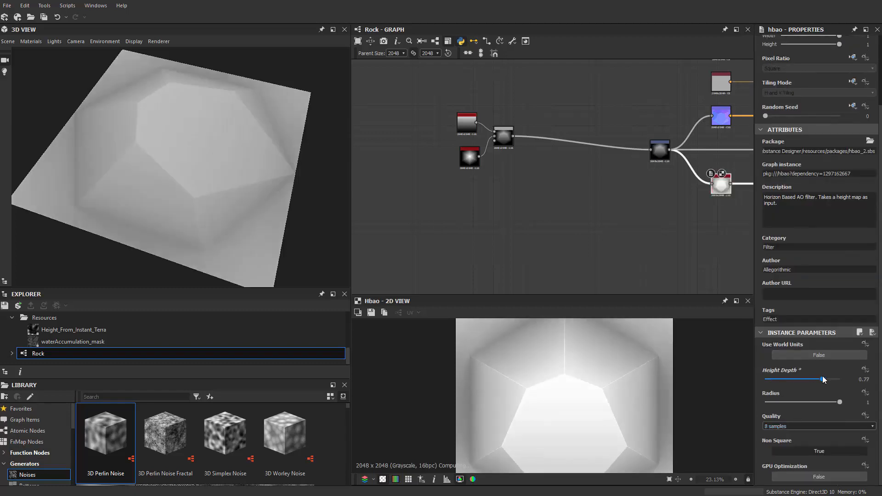
# Insert another Transformation 2D node directly after the Blend node
pyautogui.moveTo(580, 212); pyautogui.dragTo(632, 257, button='middle')
pyautogui.scroll(2, 543, 213)
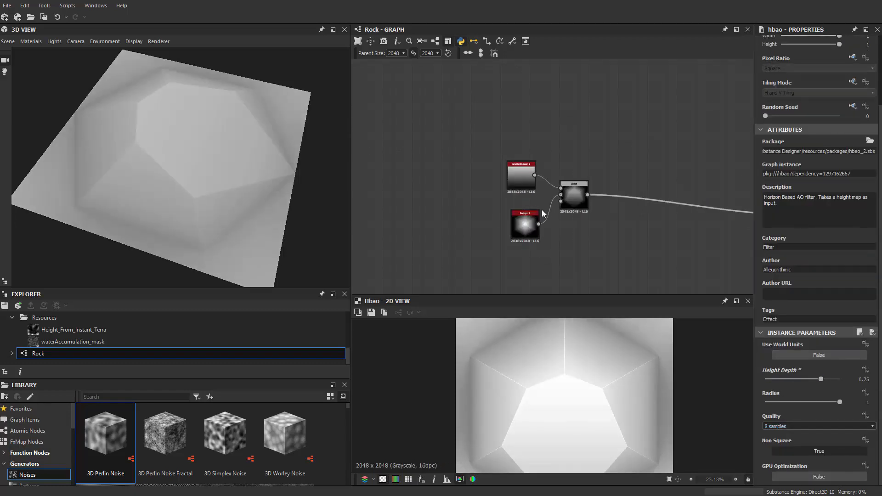
pyautogui.scroll(3, 528, 187)
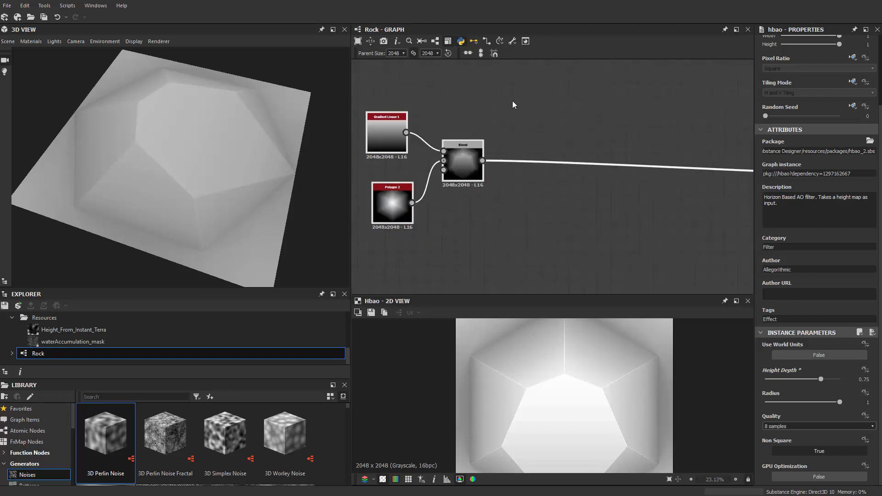
pyautogui.press('space')
pyautogui.write('tra')
pyautogui.click(530, 138)
pyautogui.scroll(-1, 531, 148)
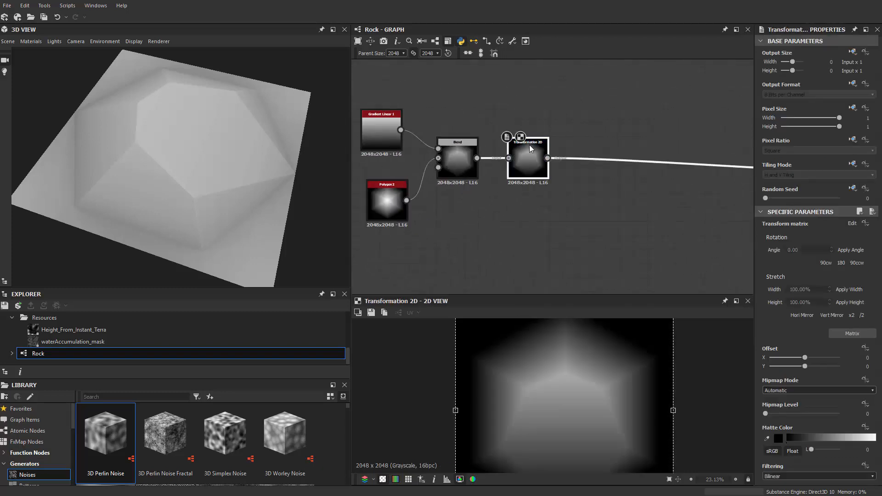
# Set the new Transformation 2D node's Tiling Mode to Absolute with No Tiling, and squash the shape vertically to about half its height
pyautogui.scroll(-3, 589, 356)
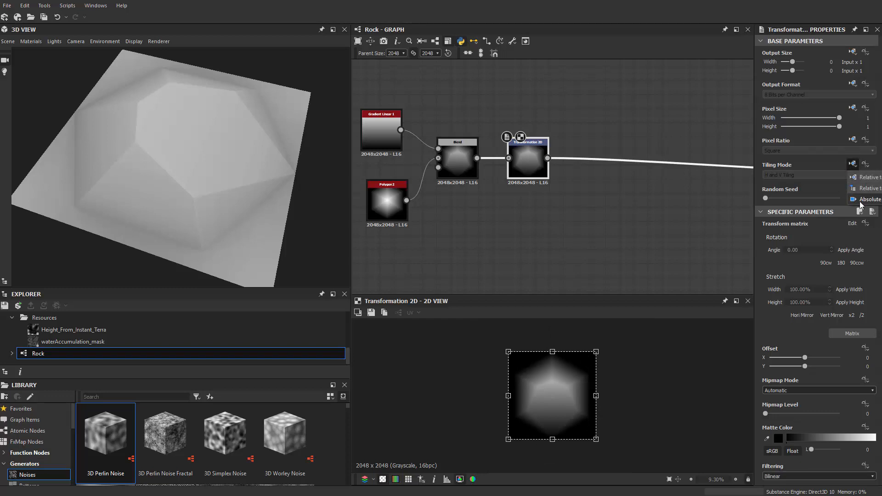
pyautogui.click(799, 175)
pyautogui.click(790, 182)
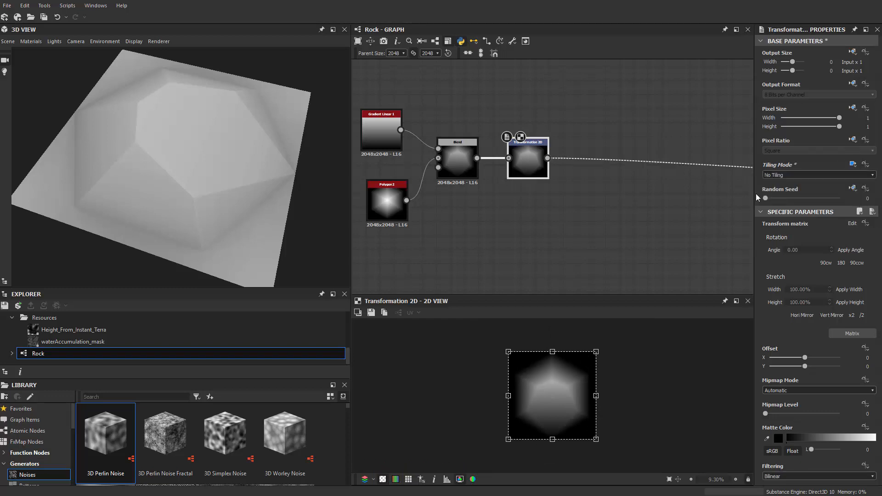
pyautogui.scroll(1, 595, 256)
pyautogui.moveTo(551, 351); pyautogui.dragTo(550, 374)
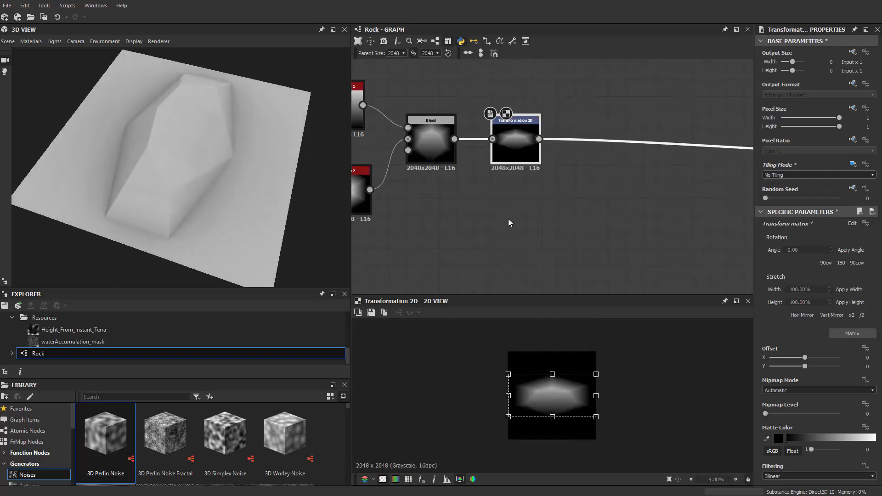
# Insert a Slope Blur Grayscale node after the squashed Transformation 2D node
pyautogui.scroll(1, 509, 223)
pyautogui.press('space')
pyautogui.write('s')
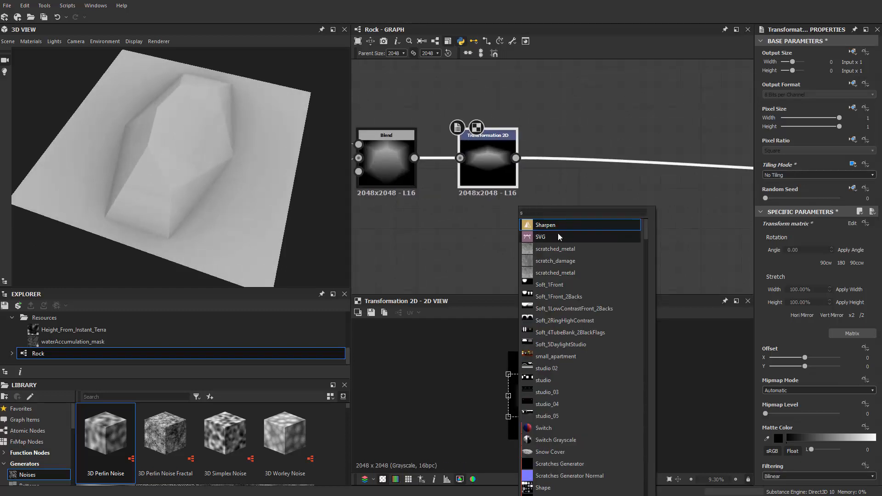
pyautogui.write('lop')
pyautogui.click(559, 237)
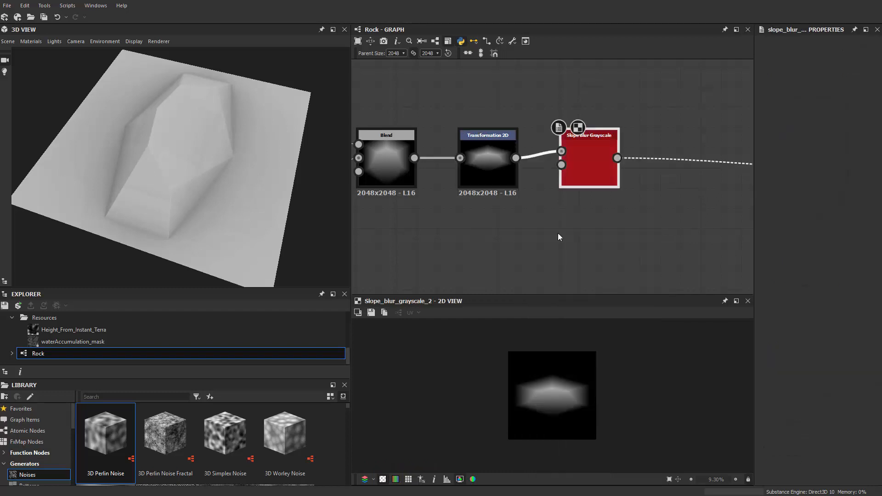
# Add a Perlin Noise node as the slope input of the Slope Blur Grayscale, with its Scale set to 8
pyautogui.press('space')
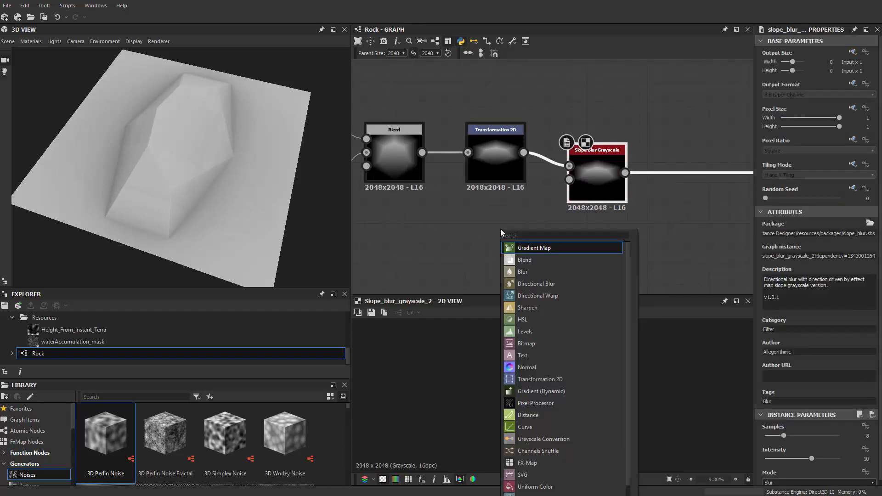
pyautogui.write('perlin')
pyautogui.press('Return')
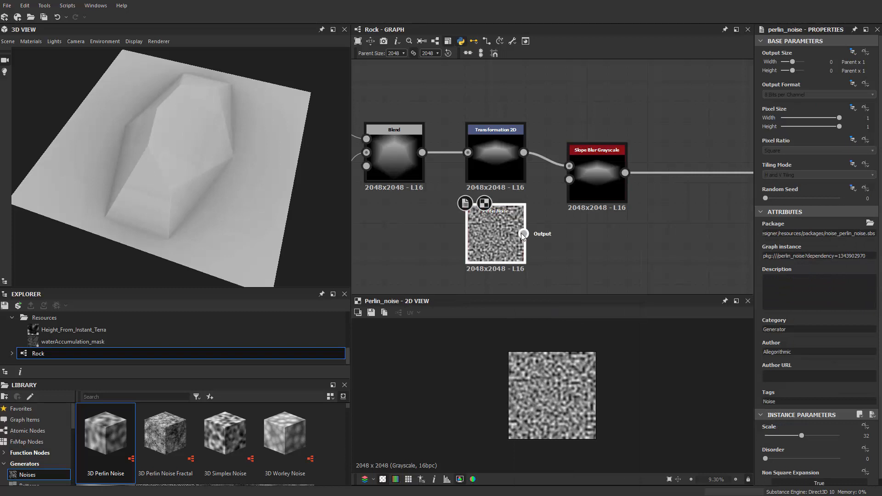
pyautogui.moveTo(523, 234); pyautogui.dragTo(570, 179)
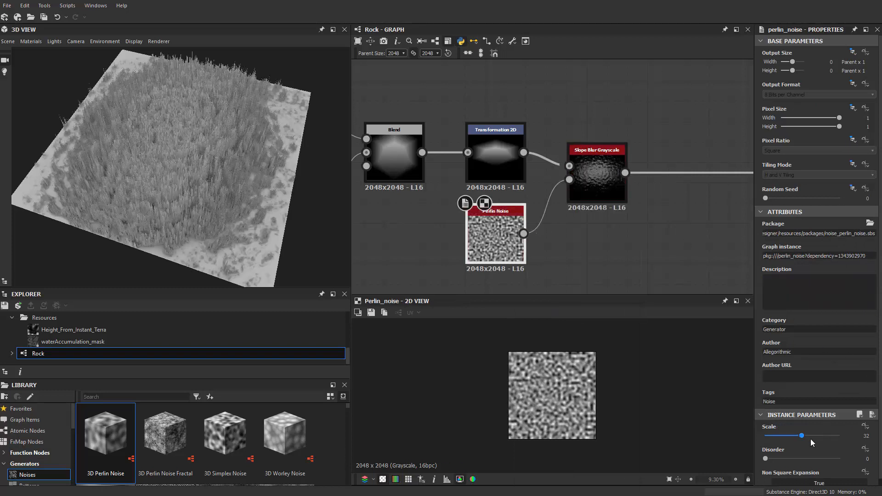
pyautogui.moveTo(812, 442); pyautogui.dragTo(775, 442)
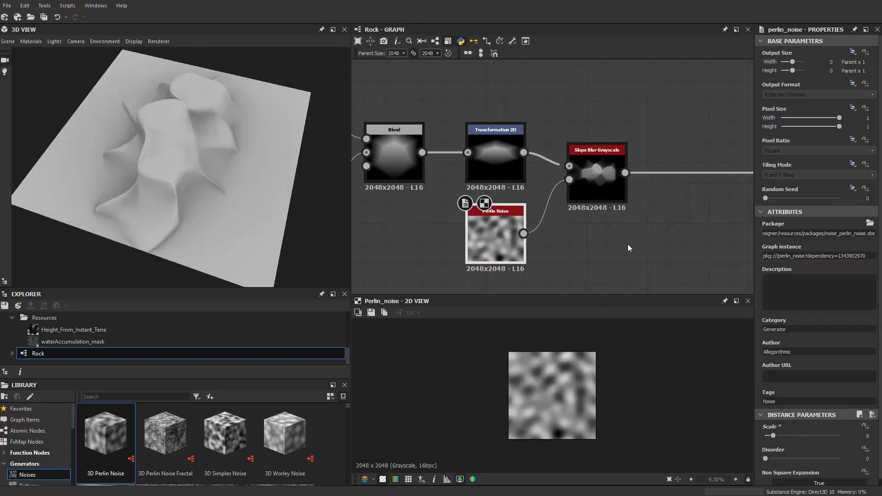
# Set the Slope Blur Grayscale node to 32 samples and an intensity of about 1.87
pyautogui.click(606, 189)
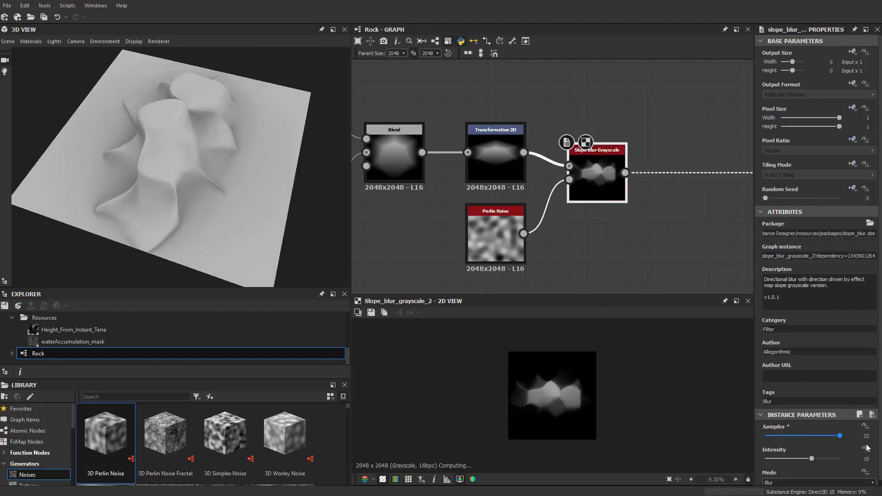
pyautogui.moveTo(785, 463); pyautogui.dragTo(775, 463)
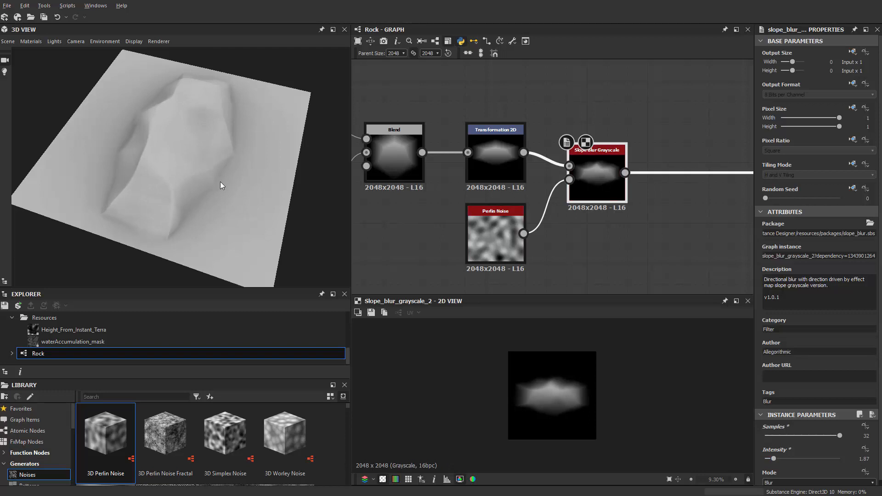
pyautogui.moveTo(220, 183); pyautogui.dragTo(249, 157)
# Move the Gradient Linear 1 node farther from the Blend node to make room between them
pyautogui.moveTo(451, 211); pyautogui.dragTo(604, 187, button='middle')
pyautogui.doubleClick(482, 123)
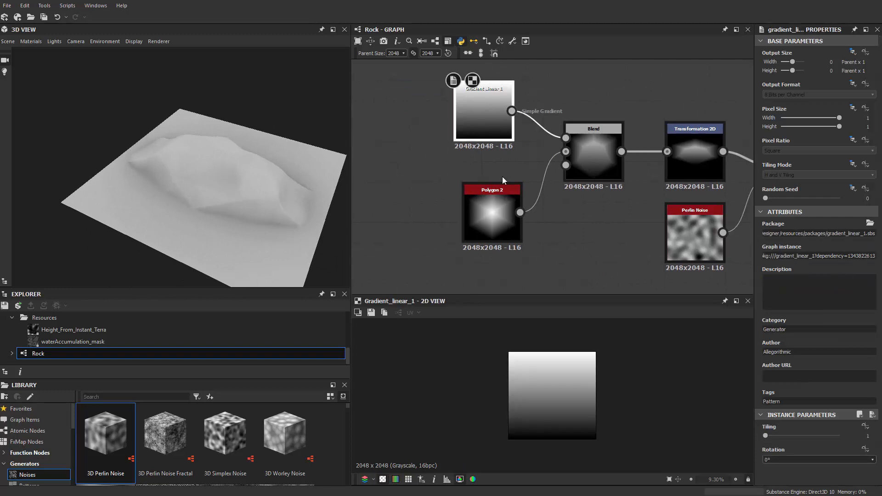
pyautogui.moveTo(483, 121); pyautogui.dragTo(431, 122)
pyautogui.moveTo(490, 162); pyautogui.dragTo(562, 191, button='middle')
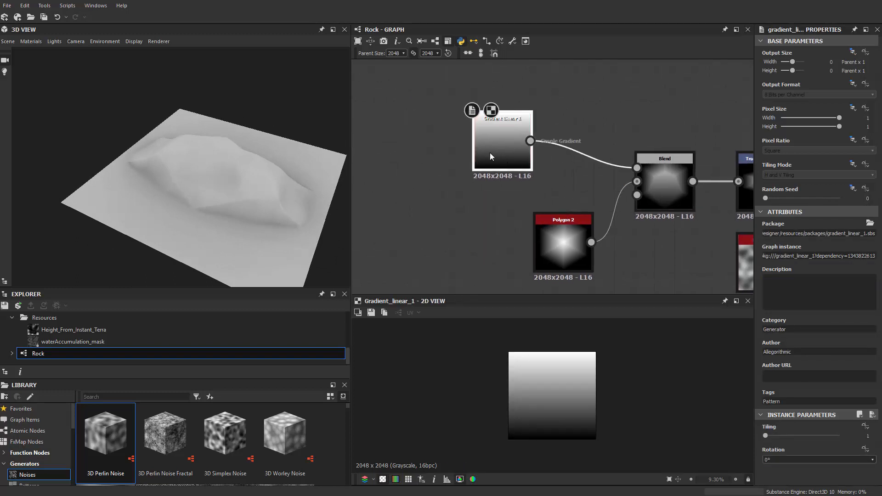
pyautogui.moveTo(490, 153); pyautogui.dragTo(470, 153)
# Insert a Levels node between Gradient Linear 1 and the Blend foreground input
pyautogui.press('space')
pyautogui.write('t')
pyautogui.click(544, 113)
pyautogui.press('space')
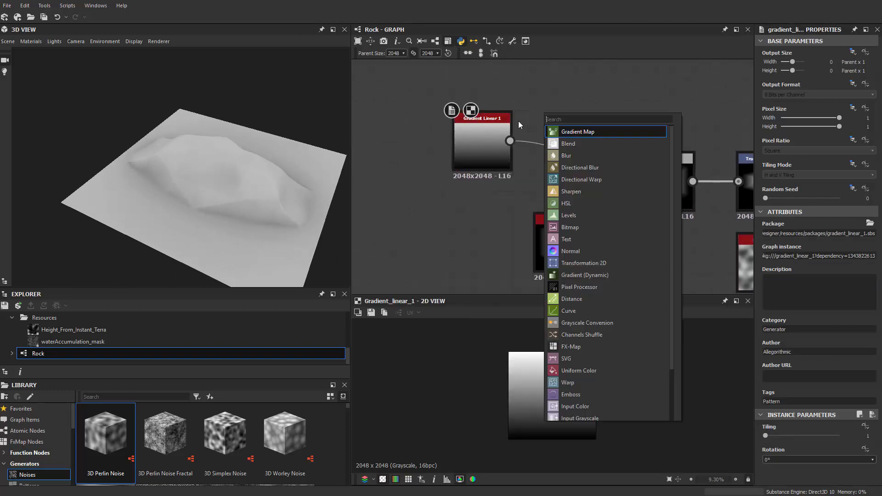
pyautogui.click(479, 143)
pyautogui.press('space')
pyautogui.write('lev')
pyautogui.press('Return')
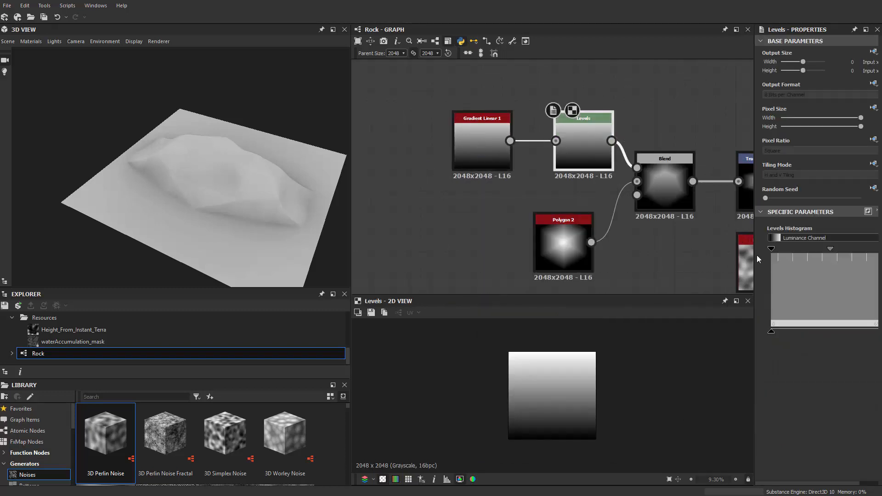
# Widen the Levels properties and raise the output black level to about a quarter of the range
pyautogui.moveTo(754, 253); pyautogui.dragTo(647, 249)
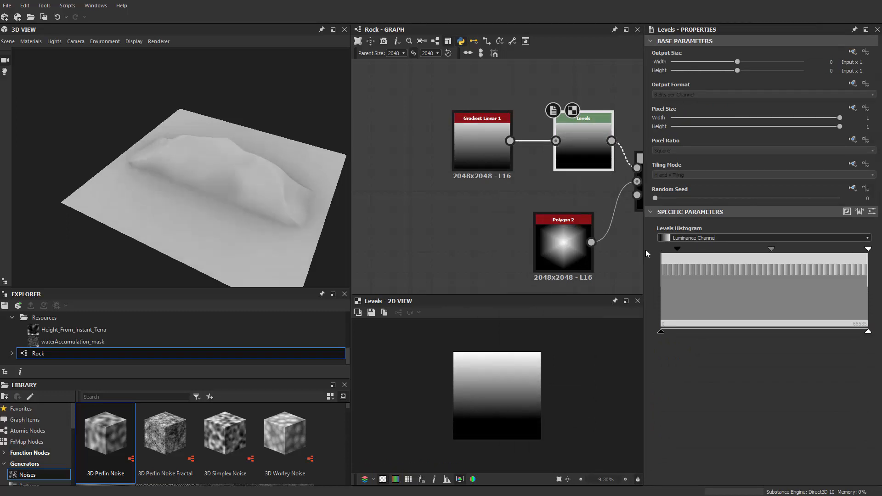
pyautogui.moveTo(662, 331); pyautogui.dragTo(716, 332)
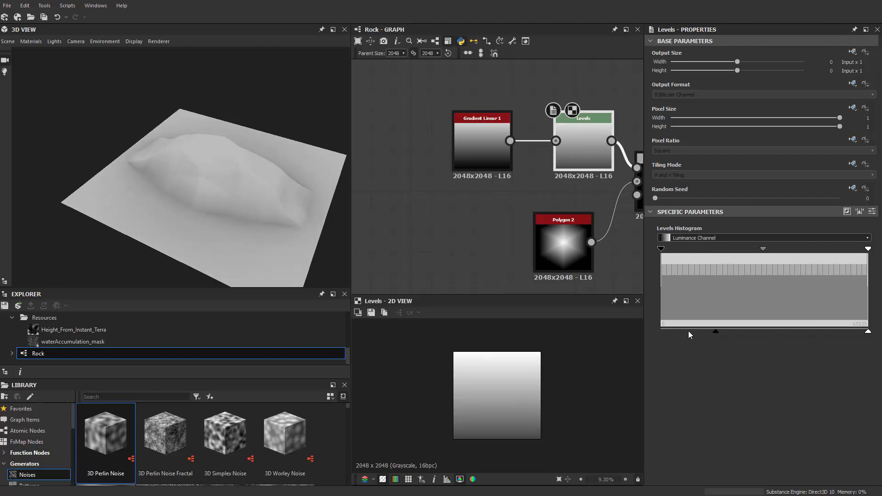
# Lower the Levels node's output black level to about a tenth of the range
pyautogui.moveTo(695, 335)
pyautogui.mouseDown()
pyautogui.moveTo(704, 332)
pyautogui.moveTo(682, 333)
pyautogui.mouseUp()
pyautogui.moveTo(173, 212); pyautogui.dragTo(275, 236)
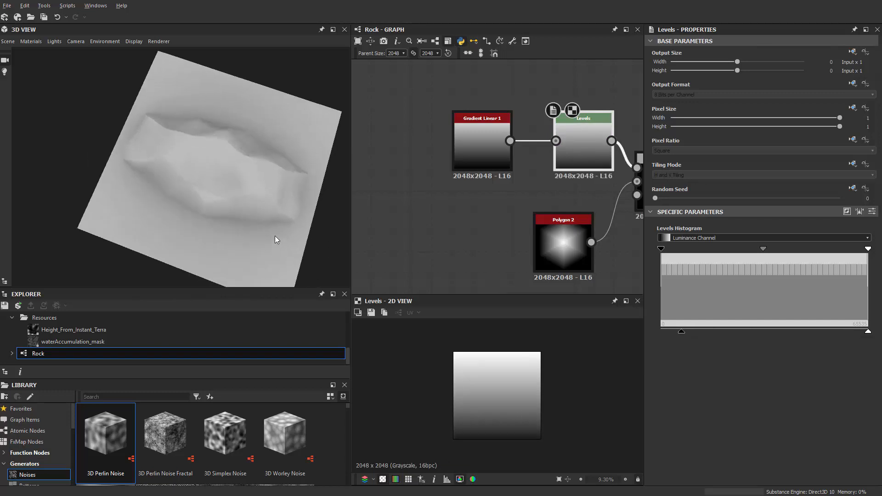
pyautogui.scroll(-3, 275, 236)
pyautogui.scroll(-2, 467, 210)
pyautogui.moveTo(618, 225); pyautogui.dragTo(527, 222, button='middle')
pyautogui.moveTo(579, 167); pyautogui.dragTo(462, 143, button='middle')
pyautogui.moveTo(558, 121); pyautogui.dragTo(523, 131, button='middle')
pyautogui.scroll(1, 492, 125)
pyautogui.press('space')
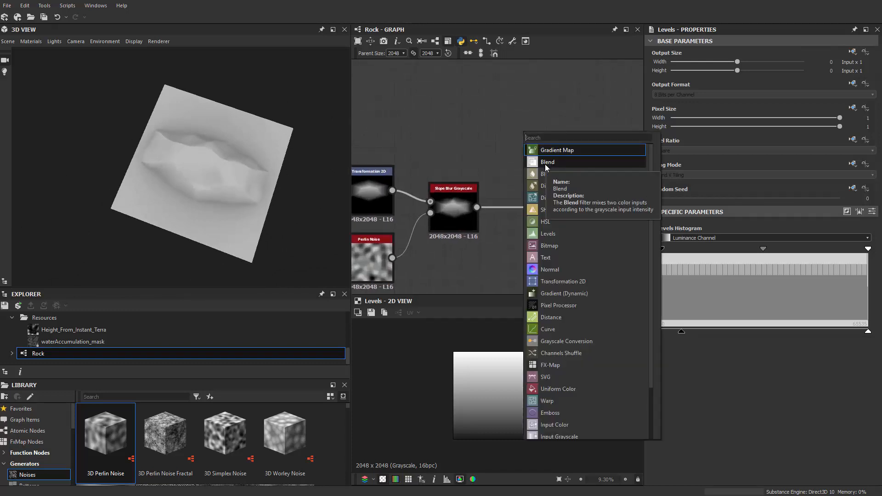
pyautogui.click(545, 163)
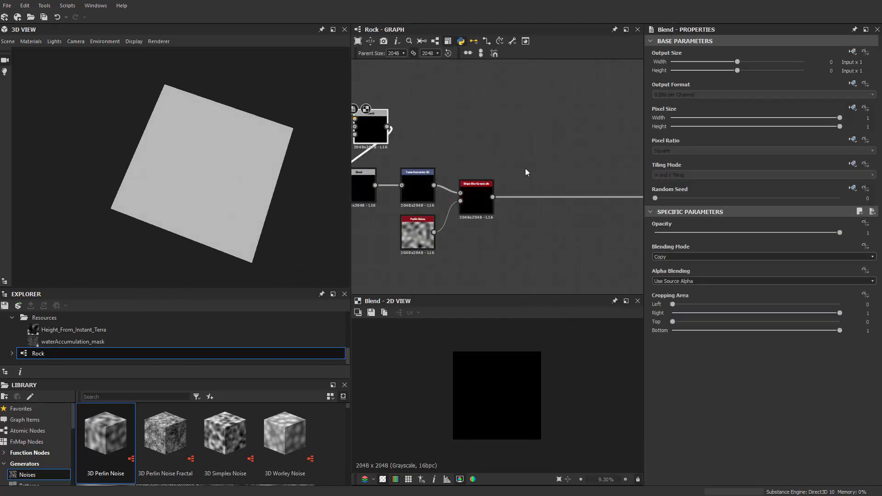
pyautogui.hotkey('ctrl', 'z')
# Add an unattached Blend node near the Slope Blur Grayscale node and feed the blur output into its Background input
pyautogui.scroll(1, 542, 159)
pyautogui.press('space')
pyautogui.write('b')
pyautogui.click(560, 177)
pyautogui.scroll(1, 528, 180)
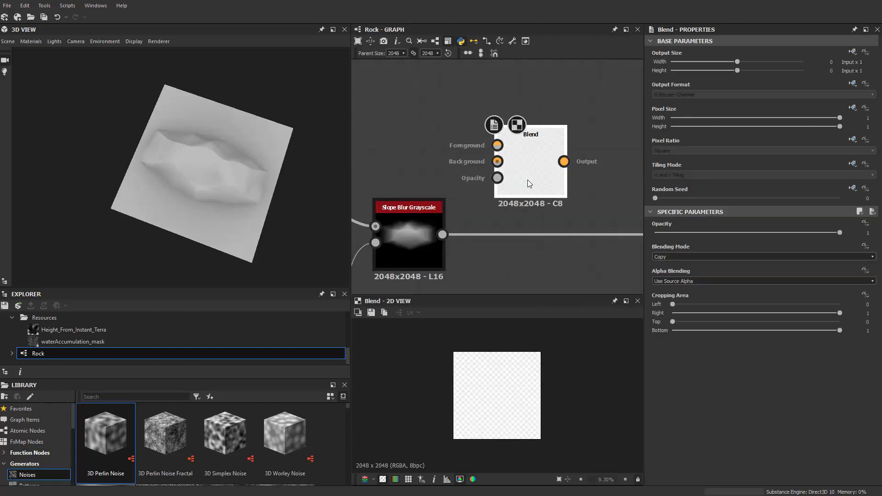
pyautogui.moveTo(498, 175); pyautogui.dragTo(443, 234)
pyautogui.moveTo(442, 173); pyautogui.dragTo(490, 191, button='middle')
pyautogui.press('space')
pyautogui.write('gr')
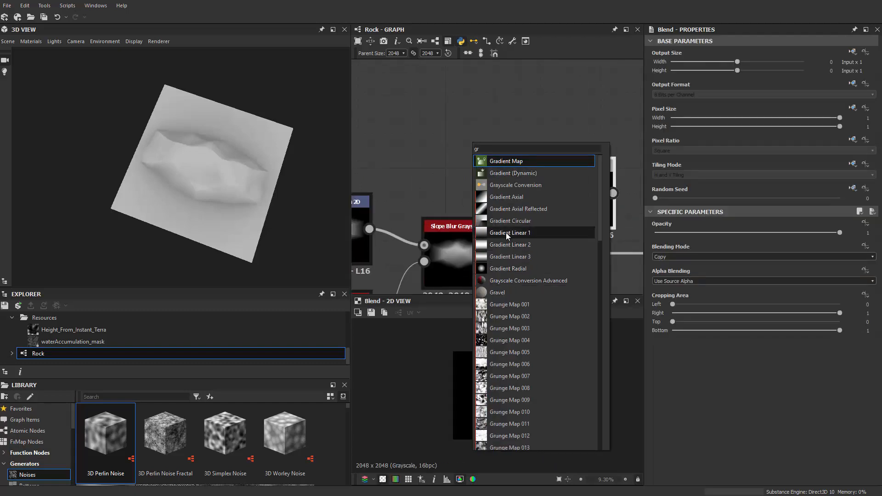
pyautogui.press('Escape')
# Add a Polygon 1 node above the Slope Blur Grayscale node and connect it to the new Blend's Foreground input
pyautogui.moveTo(429, 128); pyautogui.dragTo(434, 146, button='middle')
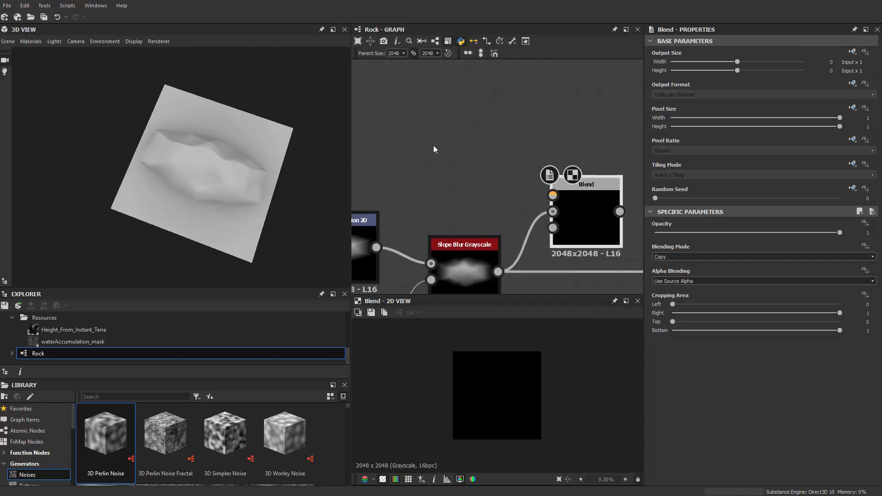
pyautogui.press('space')
pyautogui.write('po')
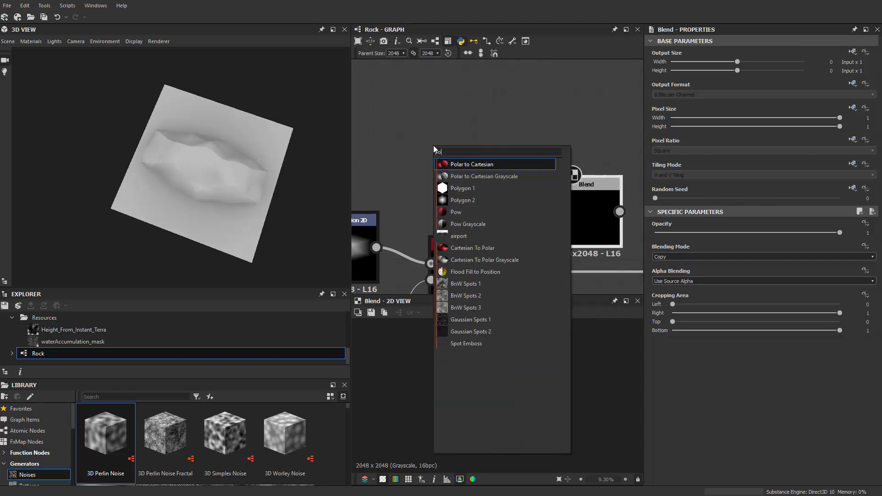
pyautogui.press('Down')
pyautogui.press('Down')
pyautogui.press('Return')
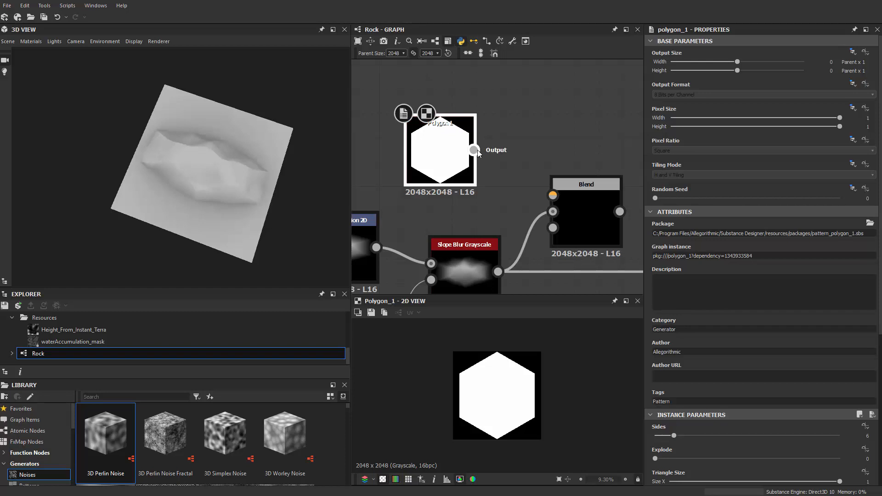
pyautogui.moveTo(474, 149); pyautogui.dragTo(553, 196)
# Insert a Transformation 2D node between Polygon 1 and the Blend, with its tiling mode made absolute and set to No Tiling
pyautogui.moveTo(454, 161); pyautogui.dragTo(416, 161)
pyautogui.press('space')
pyautogui.write('tr')
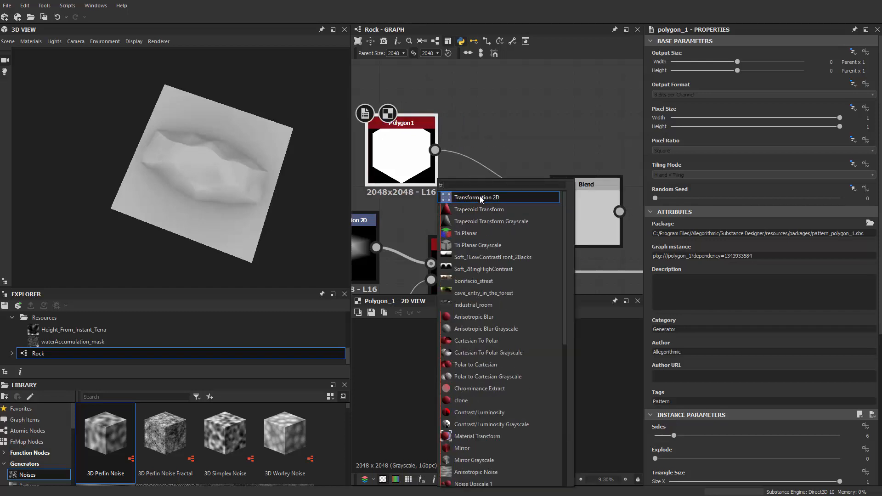
pyautogui.click(481, 198)
pyautogui.moveTo(524, 92); pyautogui.dragTo(490, 152)
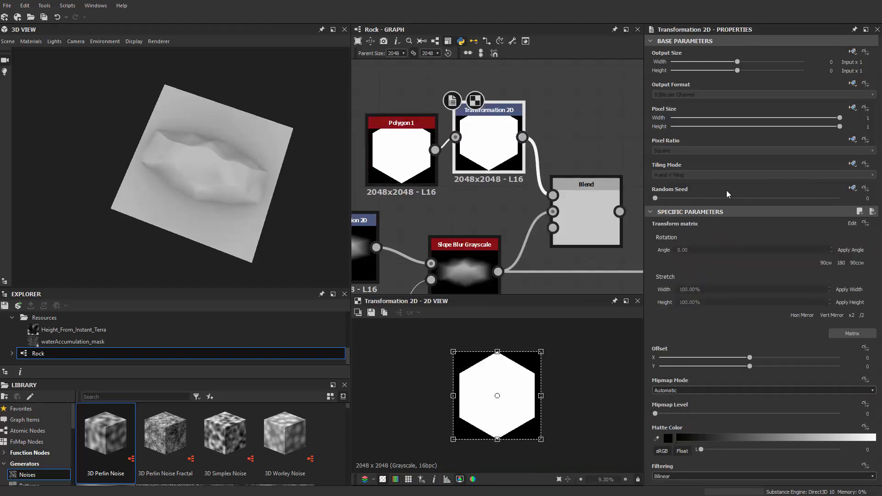
pyautogui.click(854, 200)
pyautogui.click(707, 175)
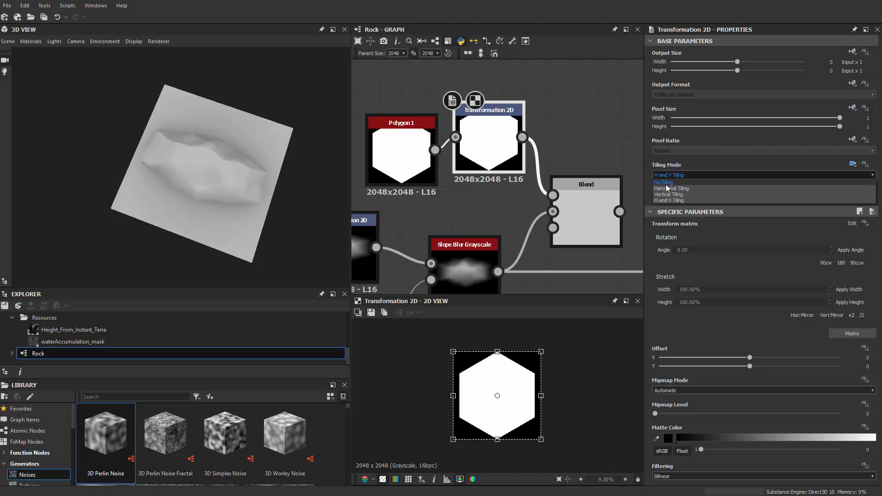
pyautogui.click(719, 184)
# Set the new Blend to Multiply and route it, in line with the Slope Blur Grayscale, into the downstream Transformation 2D
pyautogui.scroll(-2, 551, 367)
pyautogui.click(575, 230)
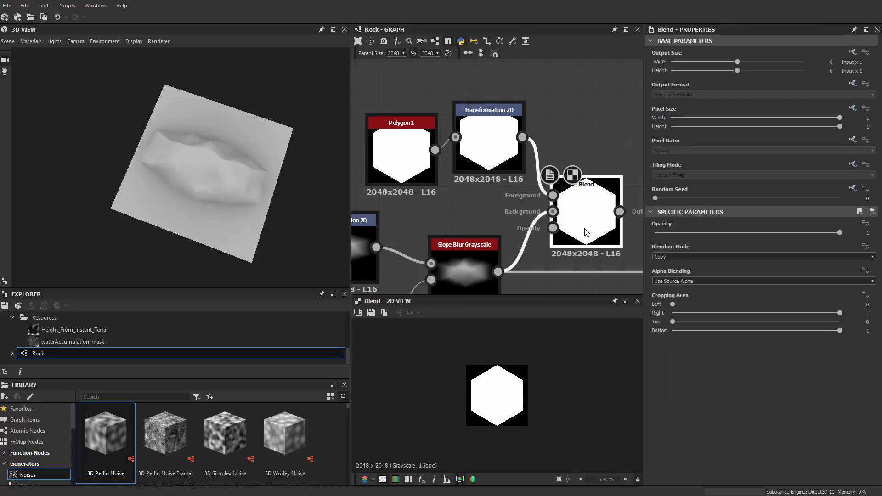
pyautogui.moveTo(575, 230); pyautogui.dragTo(484, 201, button='middle')
pyautogui.click(662, 256)
pyautogui.click(667, 282)
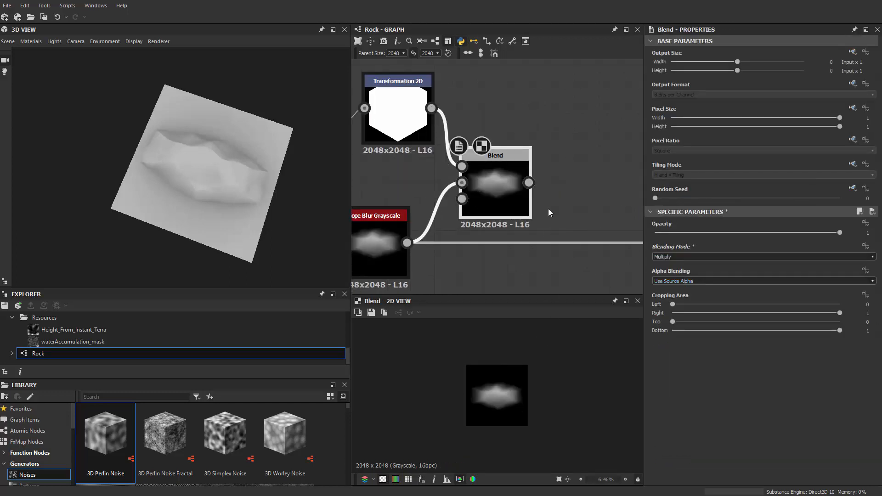
pyautogui.scroll(-2, 455, 165)
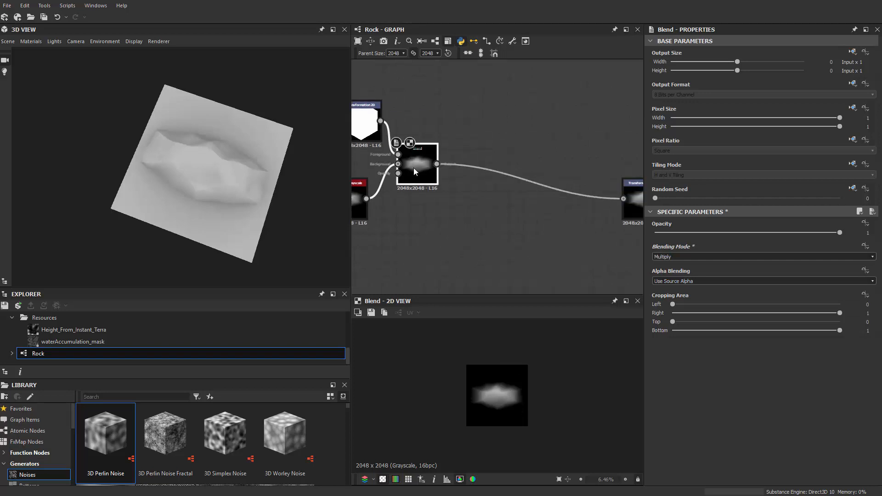
pyautogui.moveTo(414, 169); pyautogui.dragTo(499, 203)
# Rotate the polygon by about 45 degrees in its Transformation 2D node
pyautogui.moveTo(475, 105); pyautogui.dragTo(573, 89, button='middle')
pyautogui.scroll(2, 463, 109)
pyautogui.doubleClick(462, 110)
pyautogui.keyDown('shift'); pyautogui.moveTo(544, 357); pyautogui.dragTo(559, 408); pyautogui.keyUp('shift')
# While previewing the Blend, shrink the polygon in its Transformation 2D and offset it to about X -0.057, Y -0.064
pyautogui.moveTo(524, 283); pyautogui.dragTo(431, 265, button='middle')
pyautogui.doubleClick(566, 216)
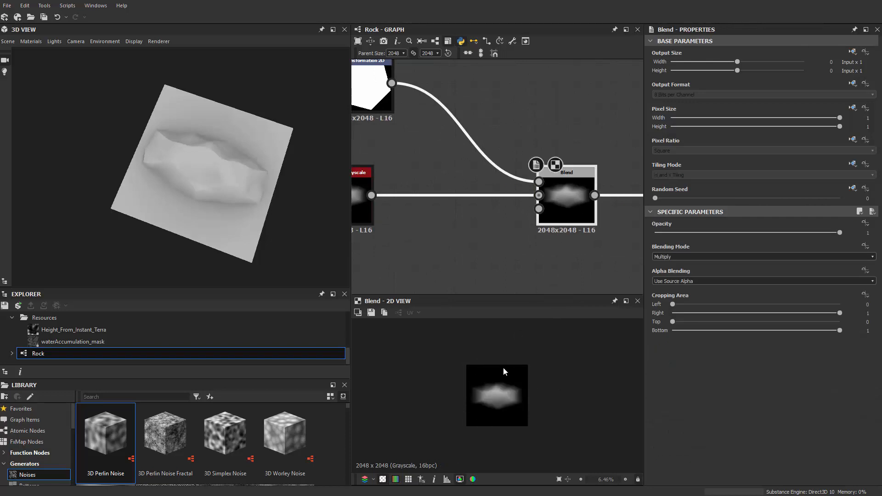
pyautogui.moveTo(431, 139); pyautogui.dragTo(462, 152, button='middle')
pyautogui.click(407, 108)
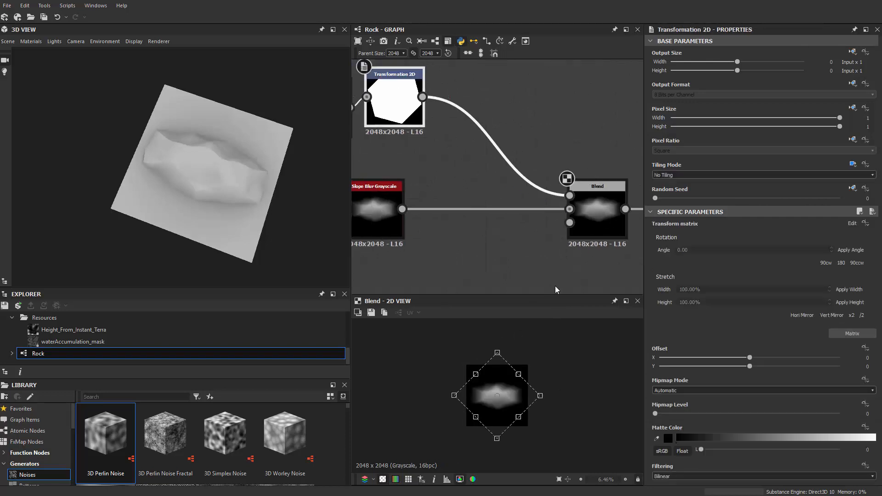
pyautogui.moveTo(518, 373); pyautogui.dragTo(510, 381)
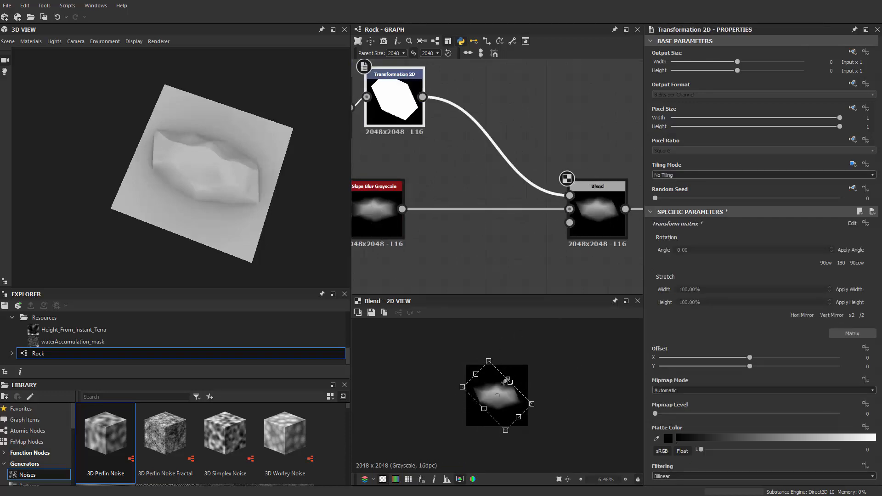
pyautogui.scroll(2, 498, 397)
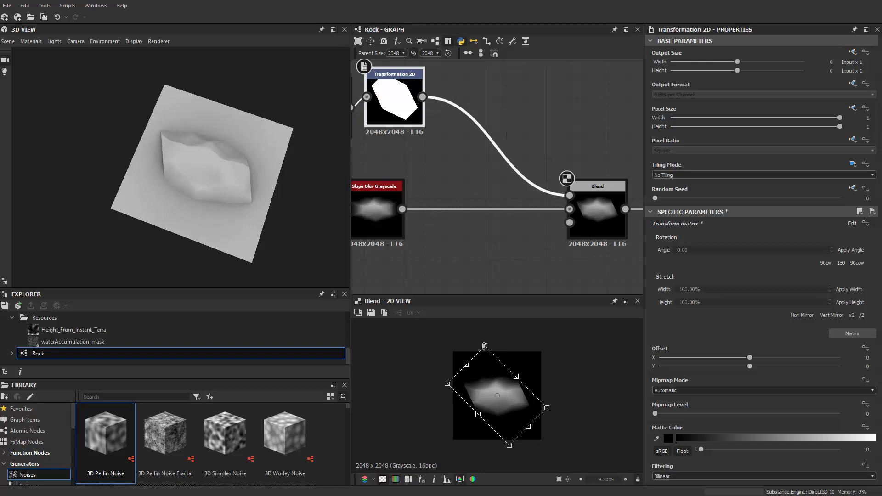
pyautogui.moveTo(485, 347); pyautogui.dragTo(499, 398)
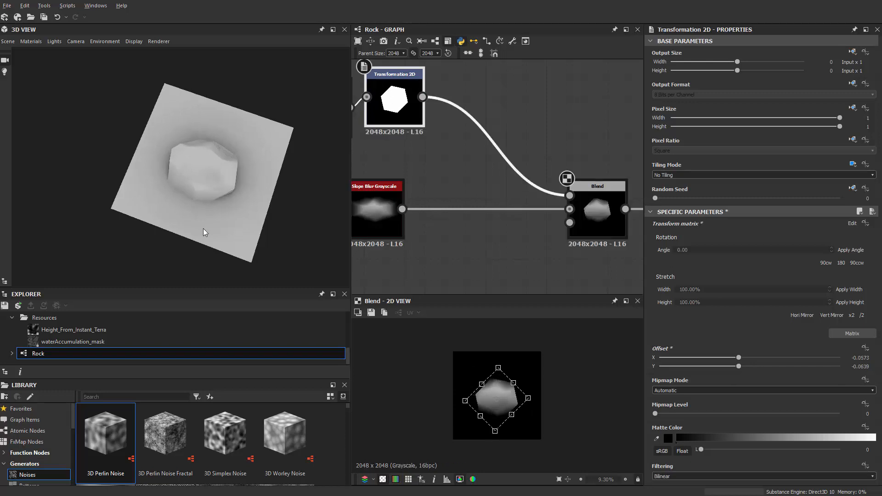
pyautogui.scroll(3, 205, 229)
pyautogui.moveTo(225, 183); pyautogui.dragTo(285, 148)
# Shift Polygon 1 and its Transformation 2D aside and insert a Bevel node whose Height output feeds the Blend's Foreground
pyautogui.moveTo(428, 140); pyautogui.dragTo(521, 164, button='middle')
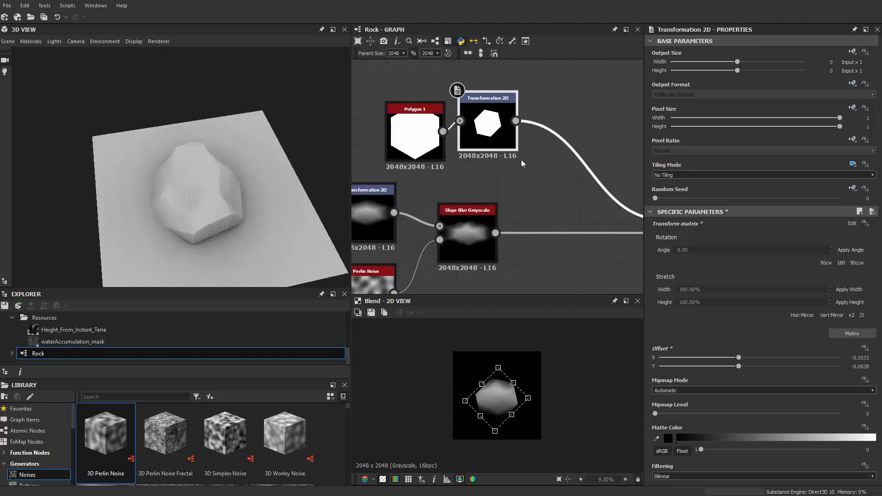
pyautogui.moveTo(489, 127); pyautogui.dragTo(468, 137)
pyautogui.keyDown('ctrl'); pyautogui.click(427, 136); pyautogui.keyUp('ctrl')
pyautogui.click(521, 97)
pyautogui.press('space')
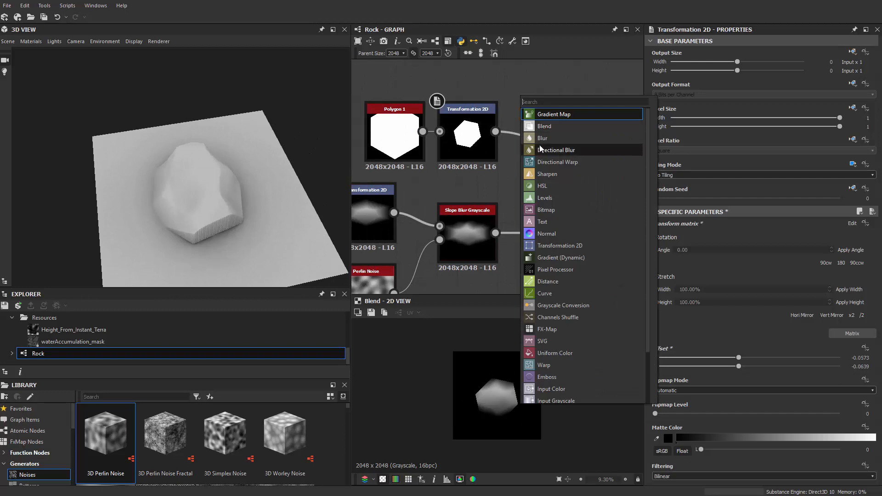
pyautogui.write('be')
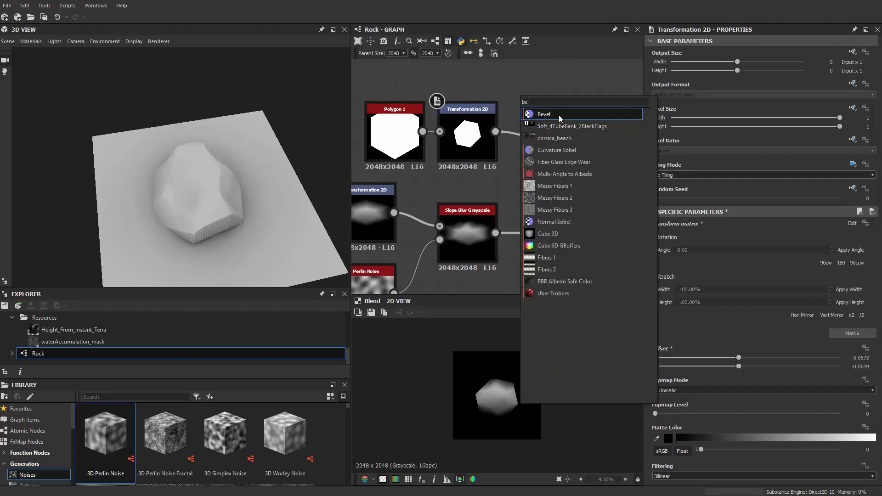
pyautogui.click(560, 118)
pyautogui.scroll(-1, 558, 122)
pyautogui.doubleClick(544, 106)
pyautogui.moveTo(544, 106); pyautogui.dragTo(558, 140)
pyautogui.moveTo(593, 123); pyautogui.dragTo(495, 110, button='middle')
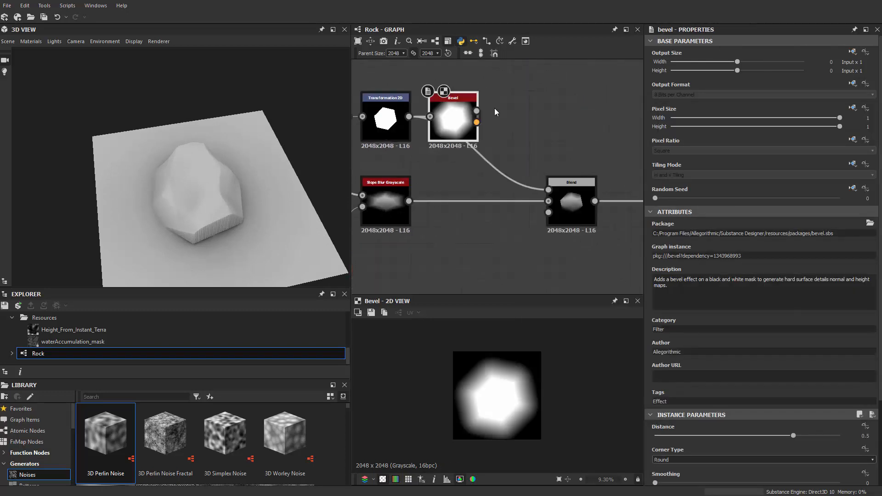
pyautogui.moveTo(459, 130); pyautogui.dragTo(460, 147)
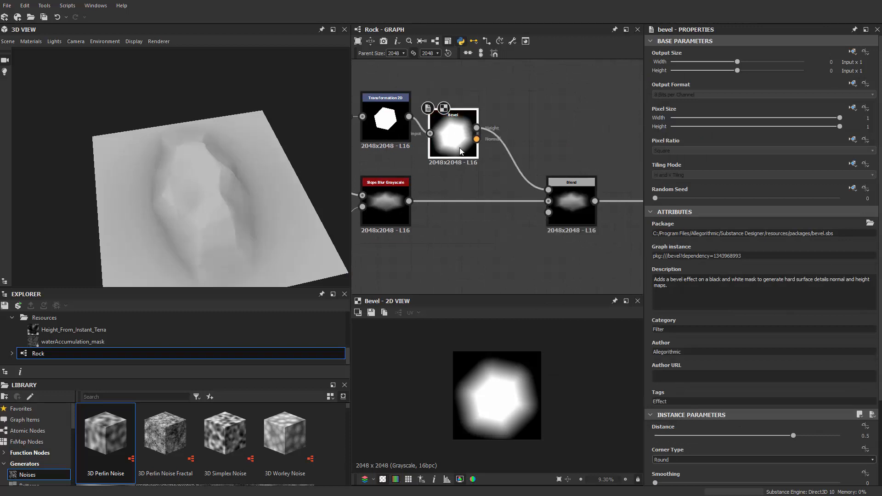
# Set the Bevel distance to 0.15
pyautogui.moveTo(691, 438); pyautogui.dragTo(690, 438)
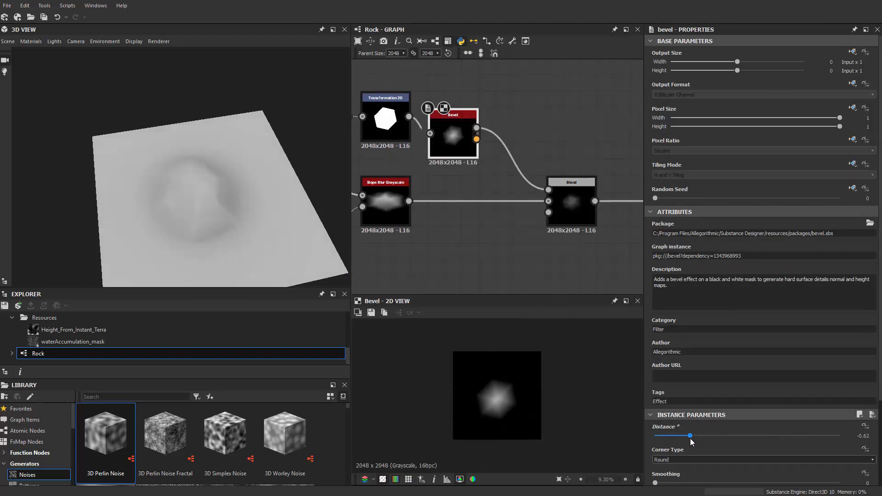
pyautogui.moveTo(746, 435); pyautogui.dragTo(762, 432)
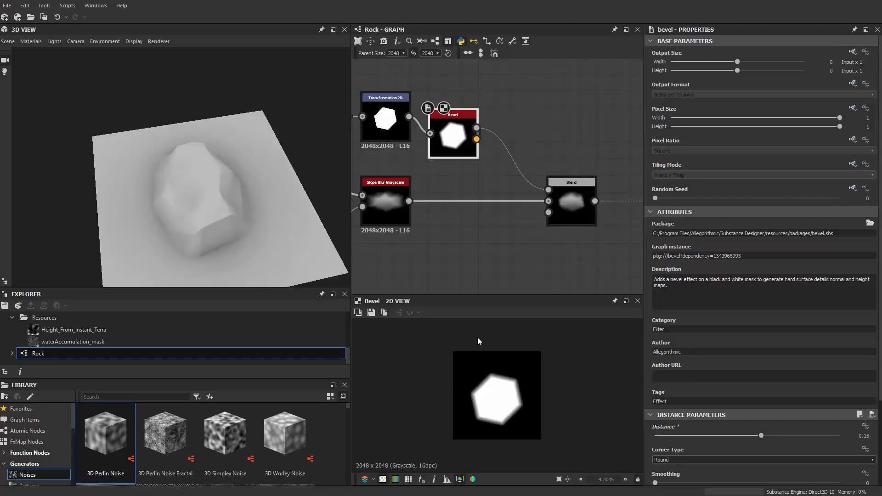
pyautogui.moveTo(298, 272); pyautogui.dragTo(248, 216)
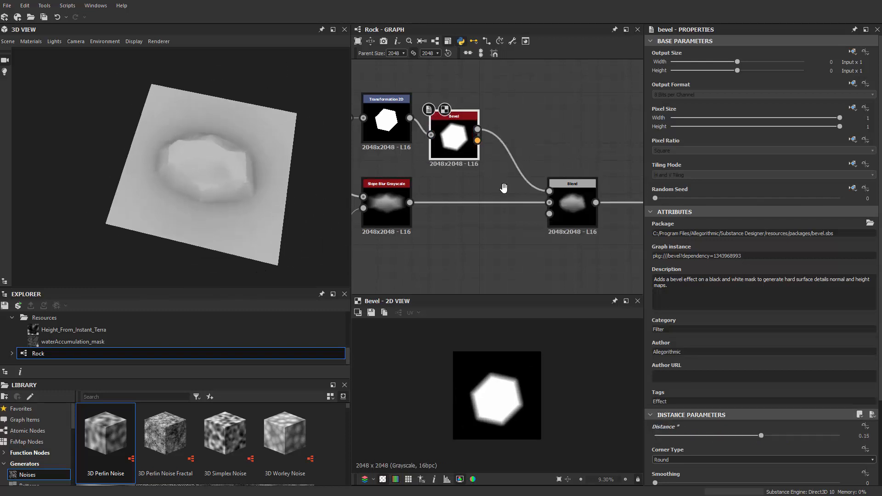
# Add another Gradient Linear 1 node and place it above the Multiply Blend
pyautogui.scroll(-6, 428, 136)
pyautogui.moveTo(539, 175); pyautogui.dragTo(583, 194)
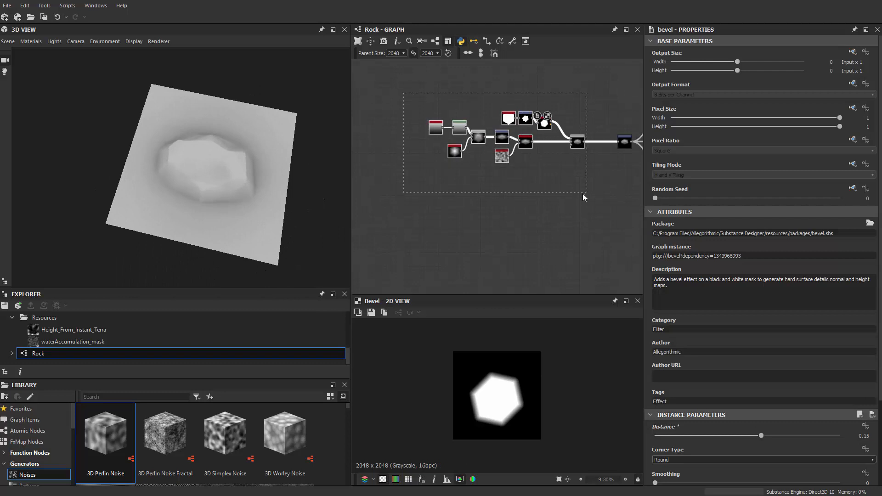
pyautogui.scroll(5, 583, 145)
pyautogui.press('space')
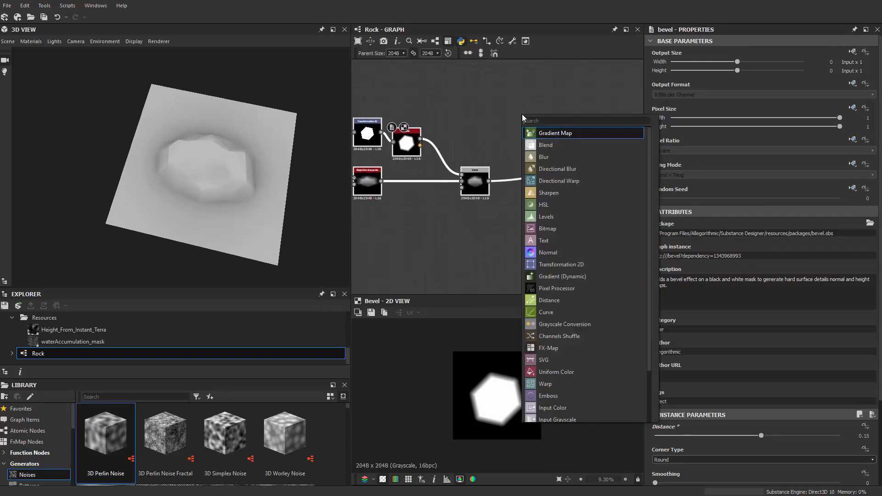
pyautogui.write('gr')
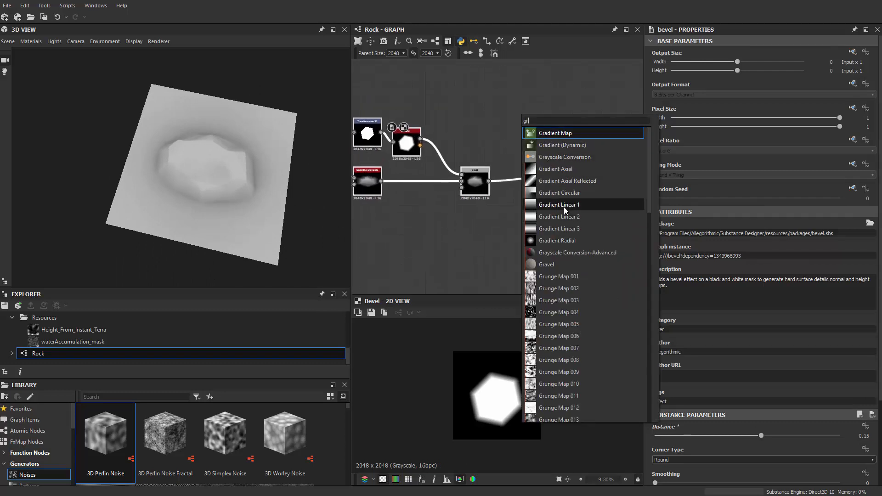
pyautogui.click(564, 207)
pyautogui.scroll(-2, 531, 153)
pyautogui.scroll(2, 525, 129)
pyautogui.scroll(3, 487, 147)
pyautogui.moveTo(525, 129); pyautogui.dragTo(481, 147)
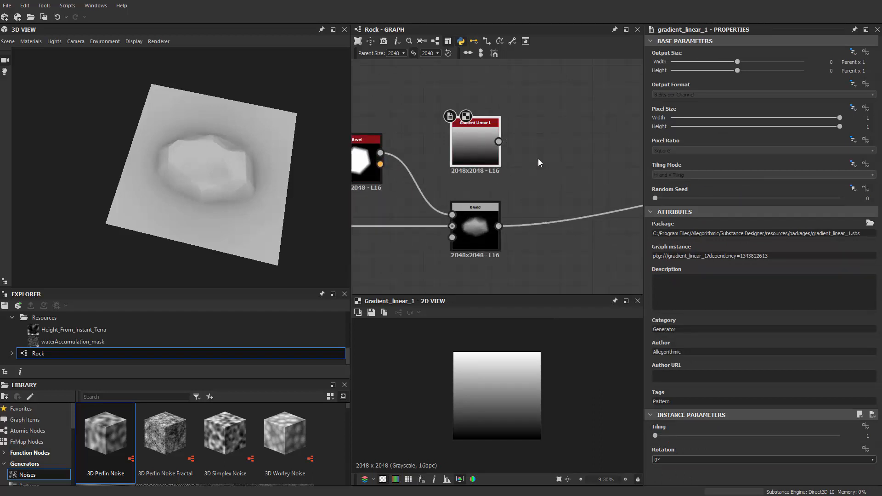
# Attach a Transformation 2D set to absolute No Tiling to the new gradient, and reposition both nodes higher above the Blend
pyautogui.press('space')
pyautogui.write('tr')
pyautogui.click(559, 177)
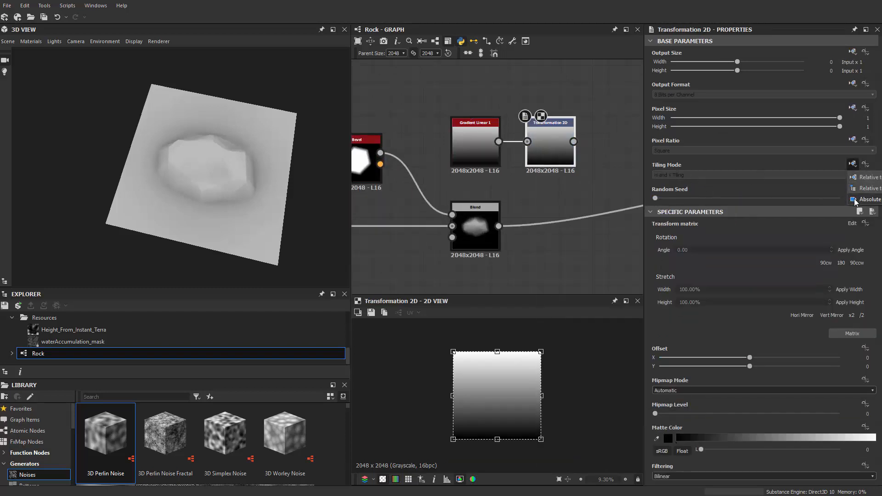
pyautogui.click(864, 200)
pyautogui.click(676, 175)
pyautogui.click(671, 187)
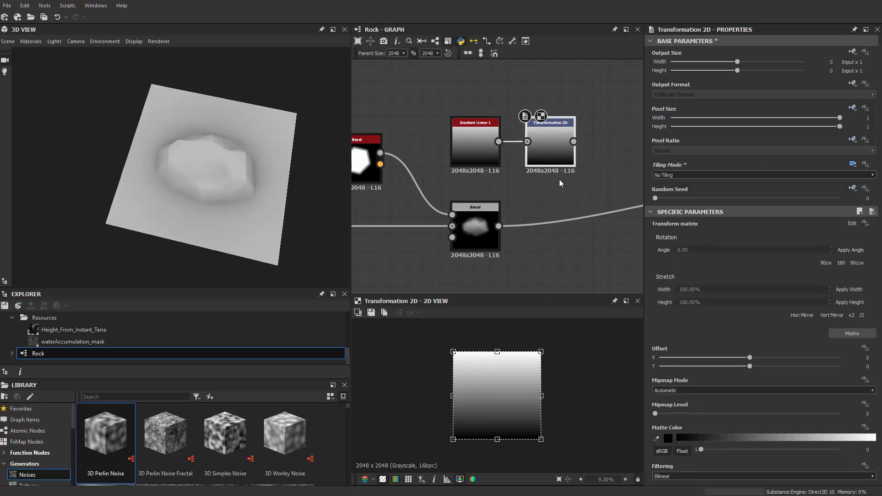
pyautogui.moveTo(559, 180); pyautogui.dragTo(528, 169, button='middle')
pyautogui.moveTo(412, 101)
pyautogui.mouseDown()
pyautogui.moveTo(512, 129)
pyautogui.moveTo(410, 94)
pyautogui.mouseUp()
pyautogui.press('space')
pyautogui.write('b')
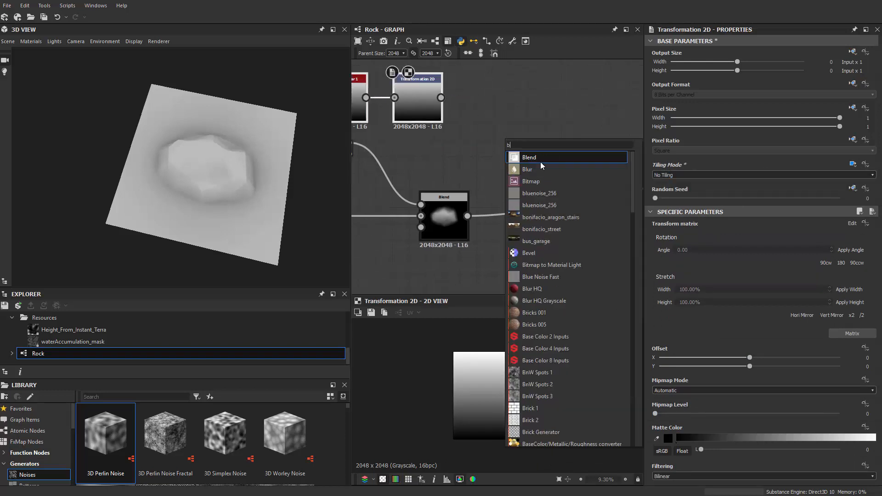
pyautogui.click(541, 161)
pyautogui.hotkey('ctrl', 'z')
# Add a Blend node with the transformed gradient as Foreground and the existing Blend's output as Background
pyautogui.press('space')
pyautogui.write('b')
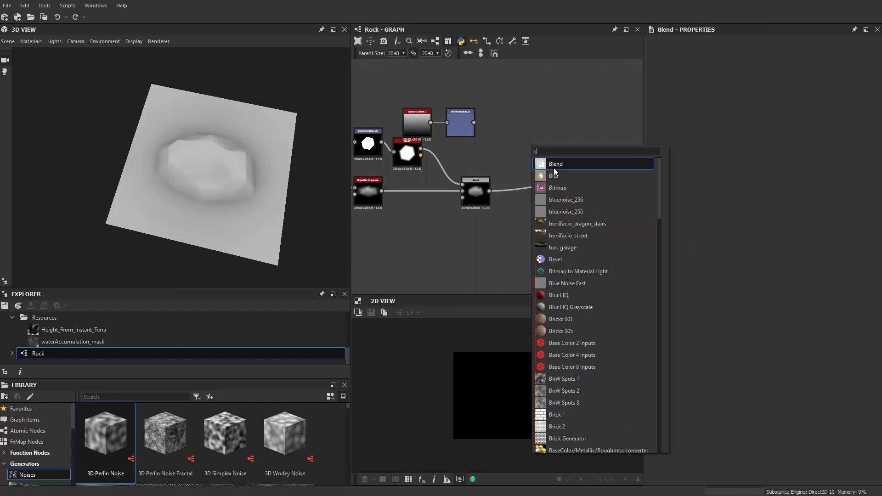
pyautogui.click(552, 166)
pyautogui.scroll(2, 530, 158)
pyautogui.moveTo(530, 147); pyautogui.dragTo(524, 127)
pyautogui.scroll(2, 529, 138)
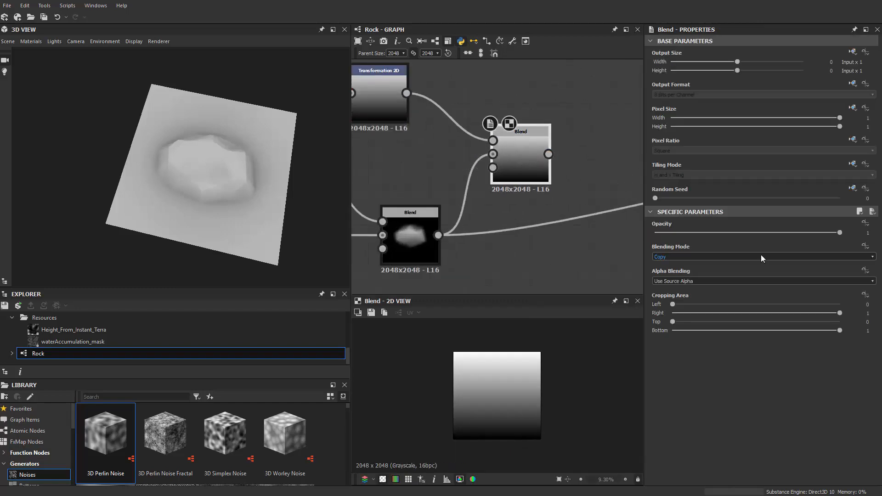
# Set the new Blend's blending mode to Min (Darken) and route its output into the downstream Transformation 2D node
pyautogui.click(688, 258)
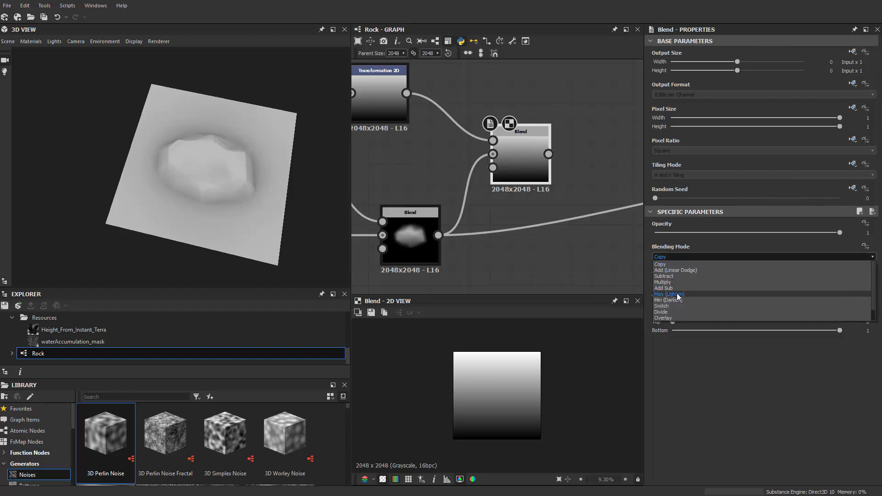
pyautogui.click(682, 301)
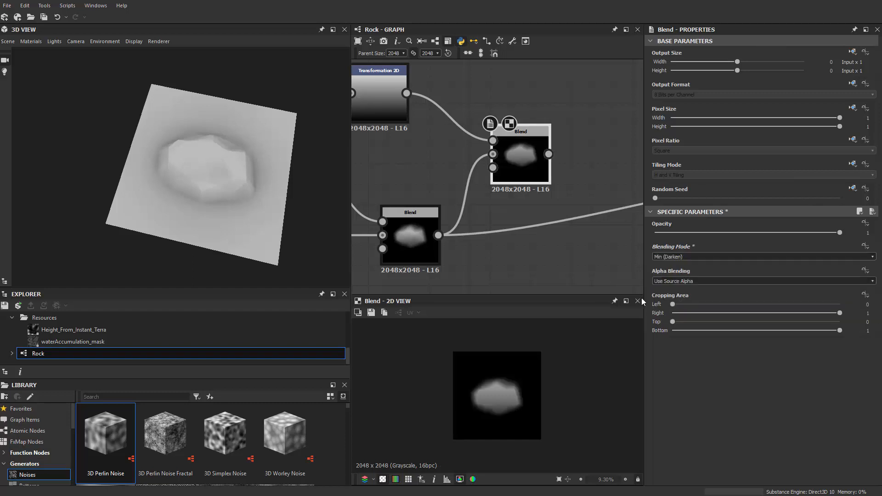
pyautogui.scroll(2, 225, 209)
pyautogui.scroll(-2, 556, 163)
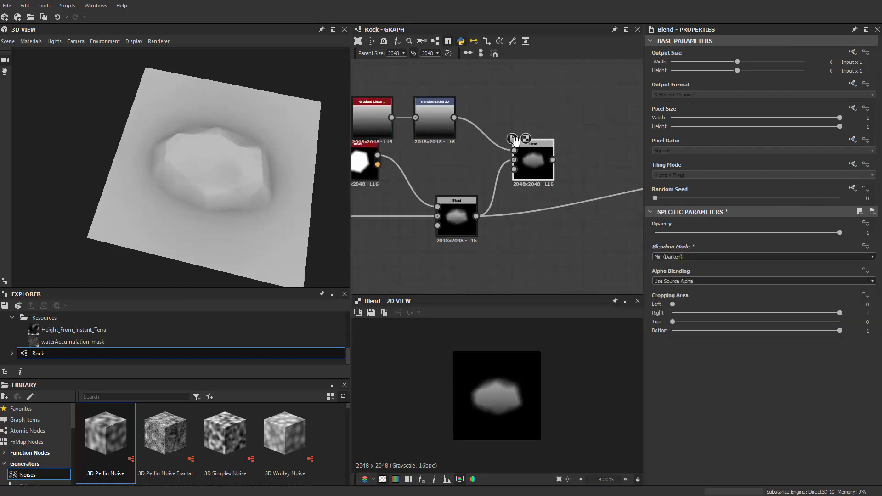
pyautogui.moveTo(557, 163); pyautogui.dragTo(420, 148, button='middle')
pyautogui.moveTo(637, 162); pyautogui.dragTo(634, 159)
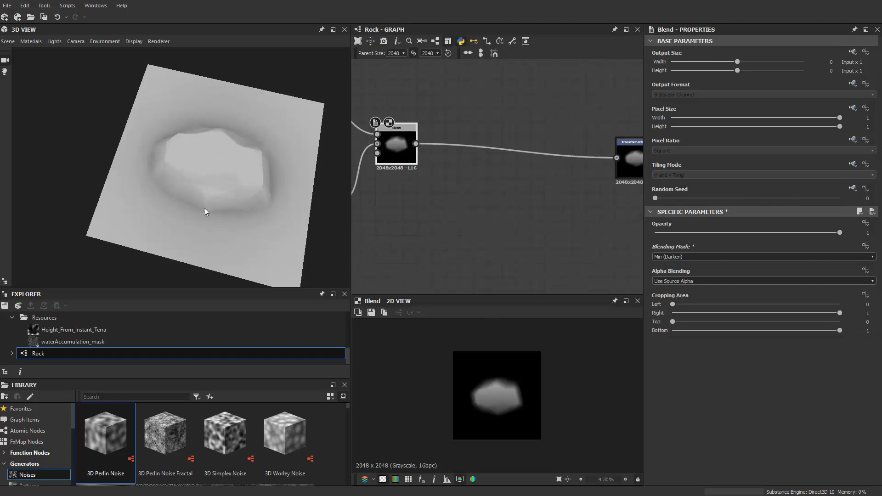
# Rotate the upper gradient through its Transformation 2D until it brightens from left to right with a slight downward tilt
pyautogui.moveTo(204, 208); pyautogui.dragTo(210, 150)
pyautogui.moveTo(459, 147); pyautogui.dragTo(573, 179, button='middle')
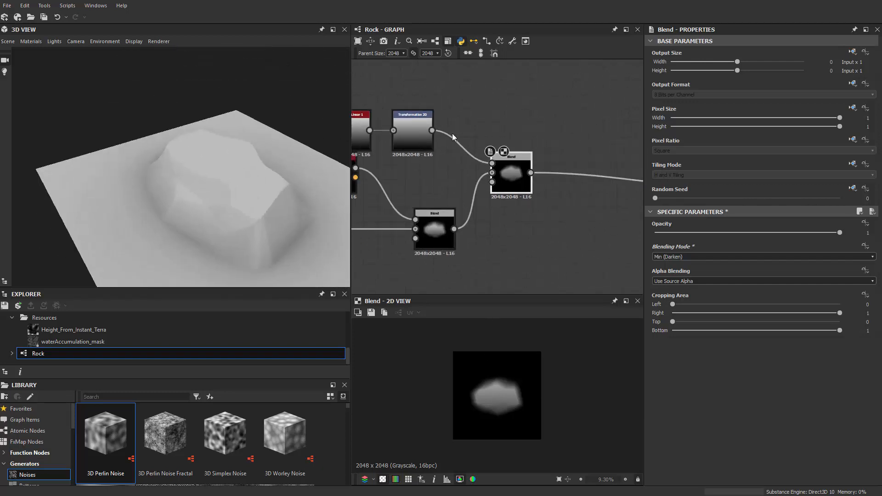
pyautogui.scroll(-1, 452, 133)
pyautogui.moveTo(477, 120); pyautogui.dragTo(507, 128, button='middle')
pyautogui.scroll(2, 471, 151)
pyautogui.click(443, 146)
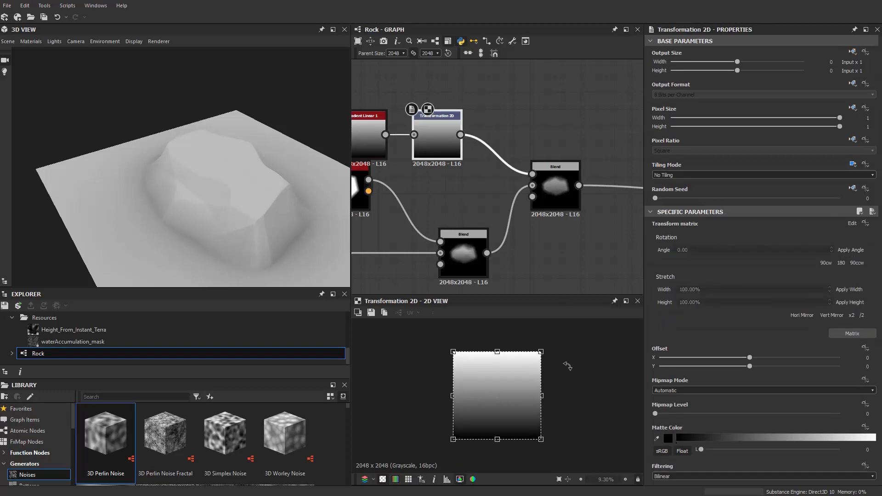
pyautogui.moveTo(519, 317); pyautogui.dragTo(546, 317)
pyautogui.moveTo(292, 184); pyautogui.dragTo(255, 200)
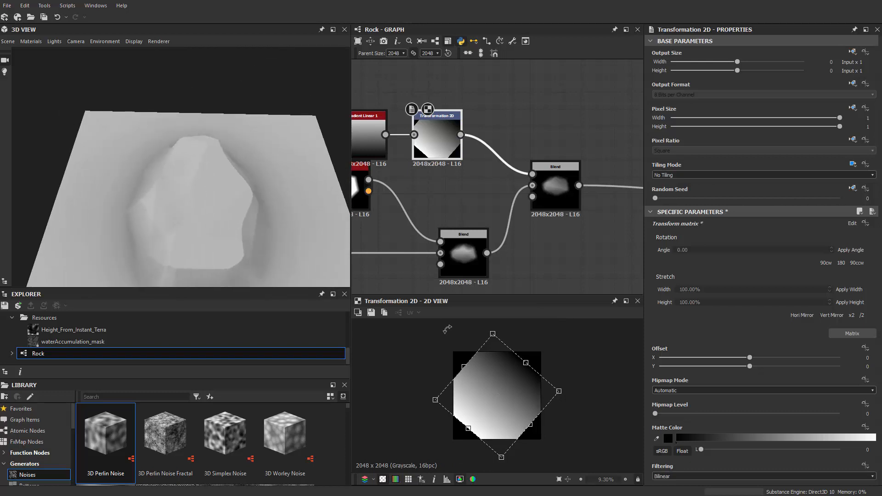
pyautogui.moveTo(447, 329); pyautogui.dragTo(385, 413)
pyautogui.moveTo(220, 246); pyautogui.dragTo(322, 244)
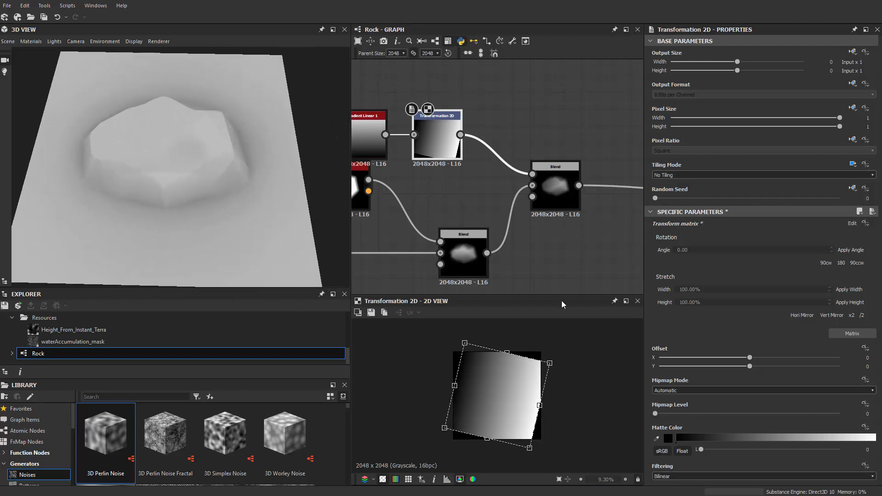
# Move all the rock shape nodes together to the left, widening the gap before the downstream Transformation 2D node
pyautogui.scroll(-6, 552, 249)
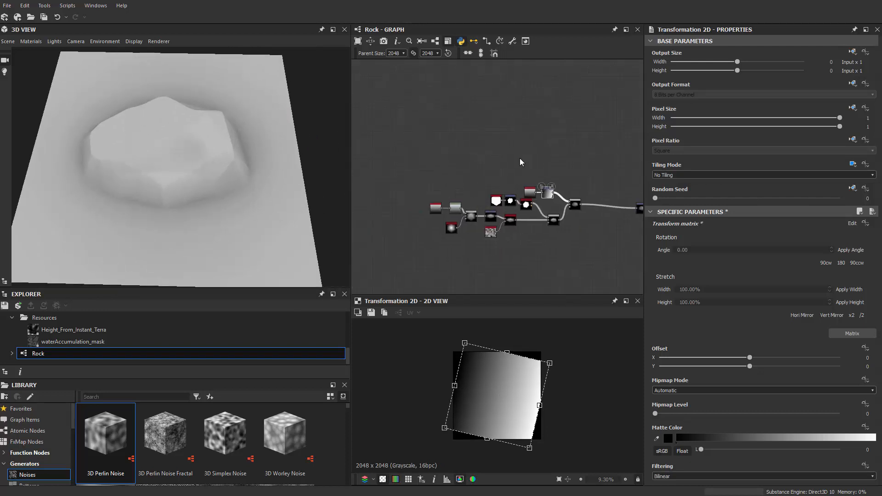
pyautogui.moveTo(419, 140); pyautogui.dragTo(583, 275)
pyautogui.scroll(8, 593, 239)
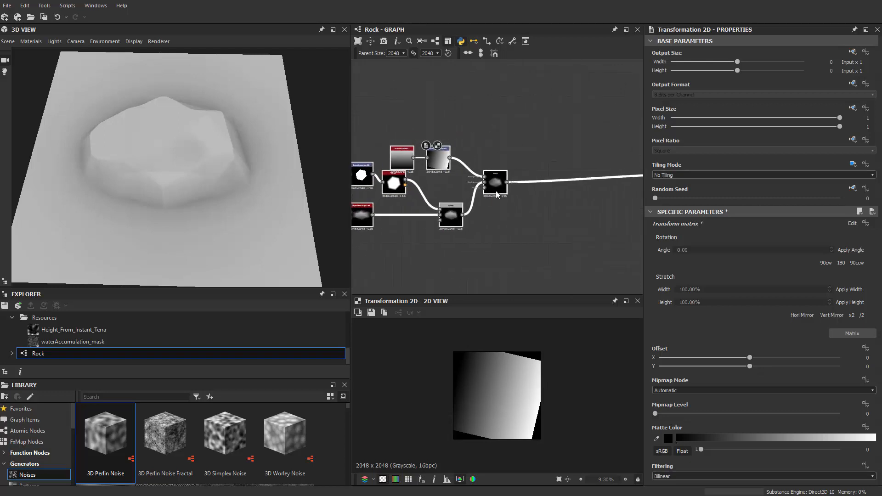
pyautogui.scroll(-4, 495, 184)
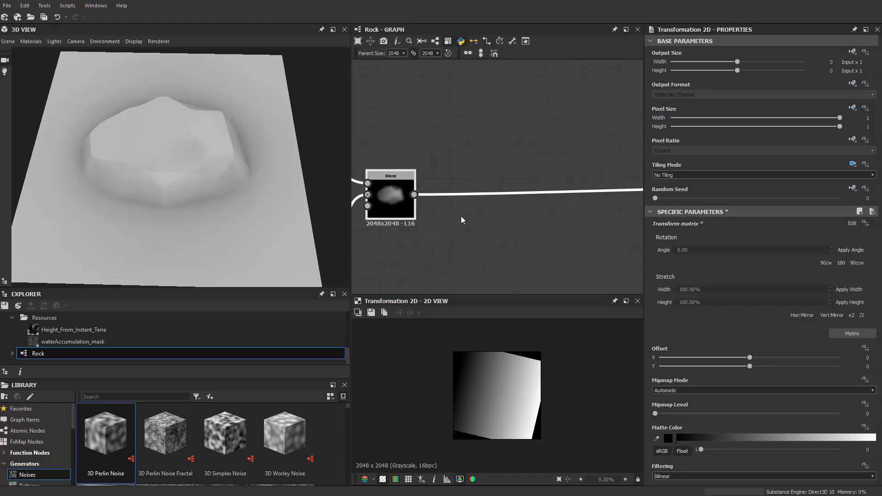
# Add a Tile Sampler node in the gap after the Min (Darken) Blend
pyautogui.press('space')
pyautogui.write('t')
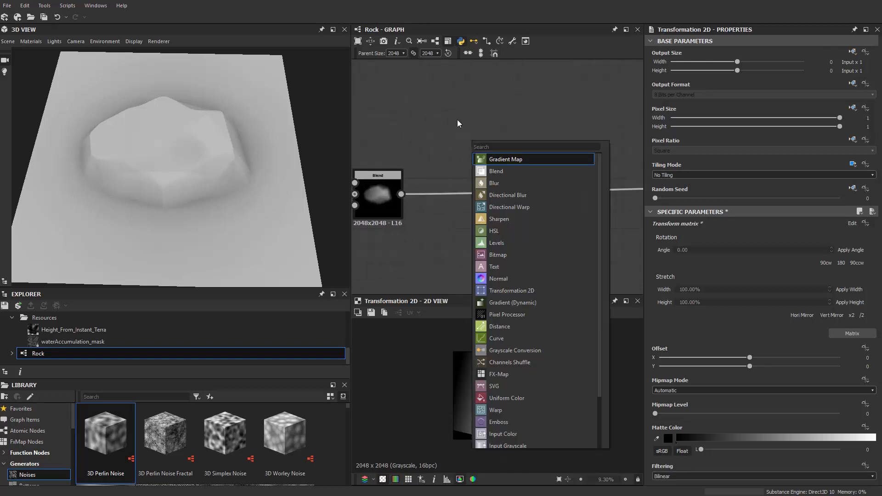
pyautogui.write('ile s')
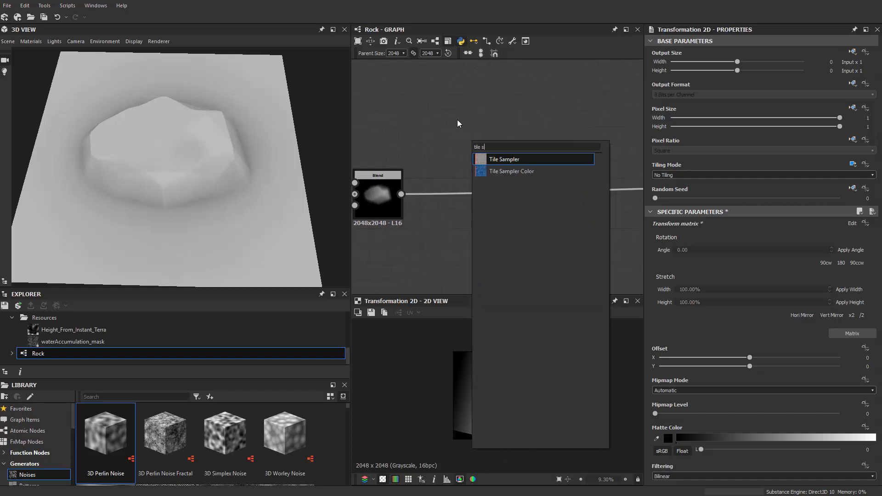
pyautogui.press('Return')
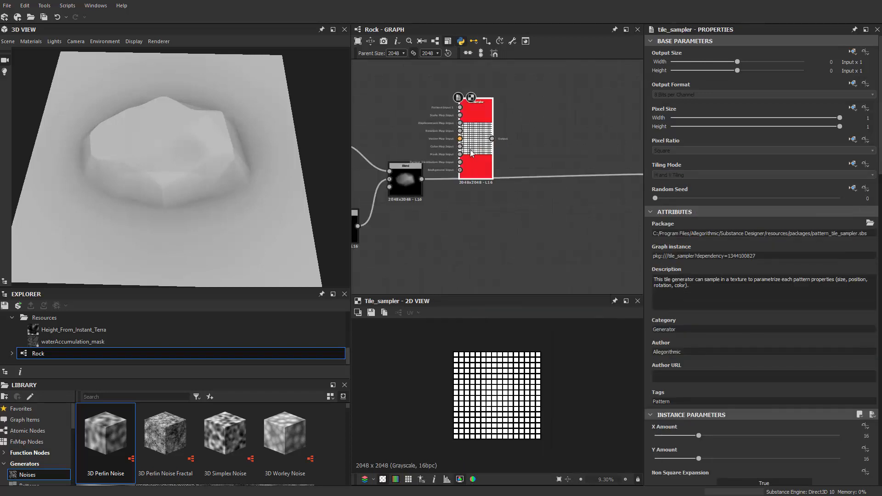
pyautogui.moveTo(468, 132); pyautogui.dragTo(500, 132)
# Set the Tile Sampler's pattern to Pattern Input fed by the Min (Darken) Blend, with X Amount 5 and Y Amount 6
pyautogui.scroll(-4, 657, 405)
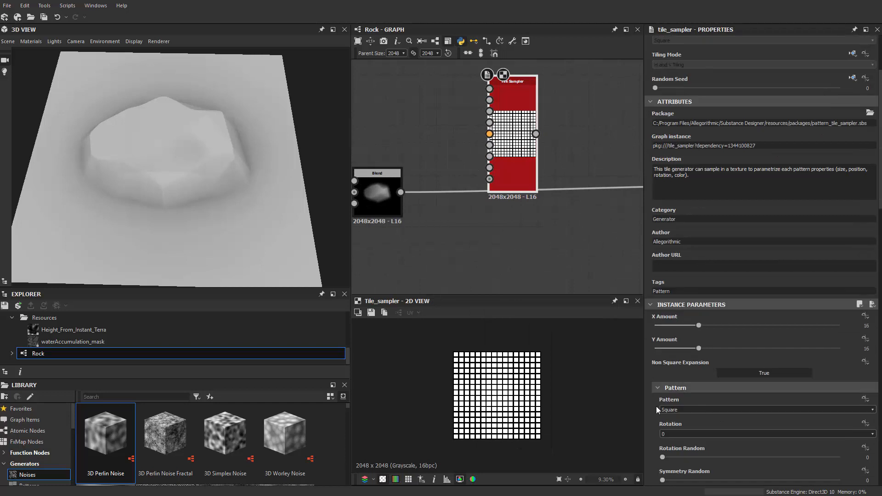
pyautogui.click(678, 410)
pyautogui.click(680, 417)
pyautogui.moveTo(416, 187); pyautogui.dragTo(418, 238, button='middle')
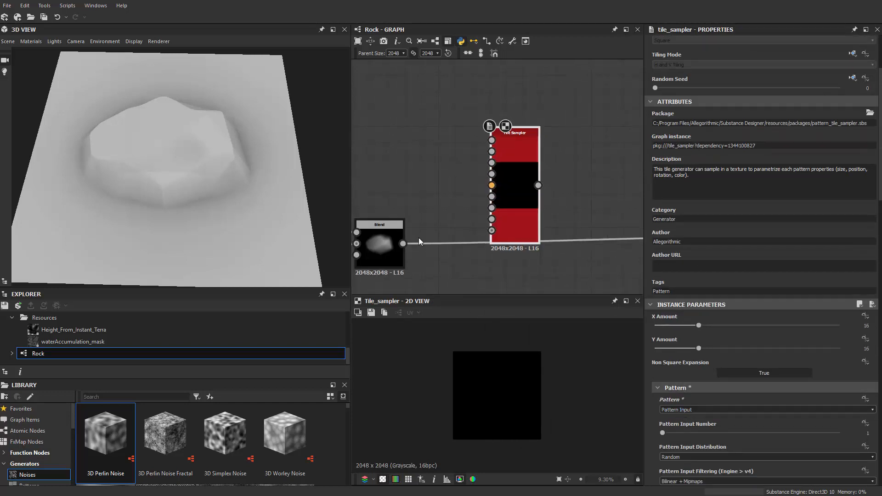
pyautogui.moveTo(403, 244); pyautogui.dragTo(492, 140)
pyautogui.moveTo(526, 155); pyautogui.dragTo(487, 144, button='middle')
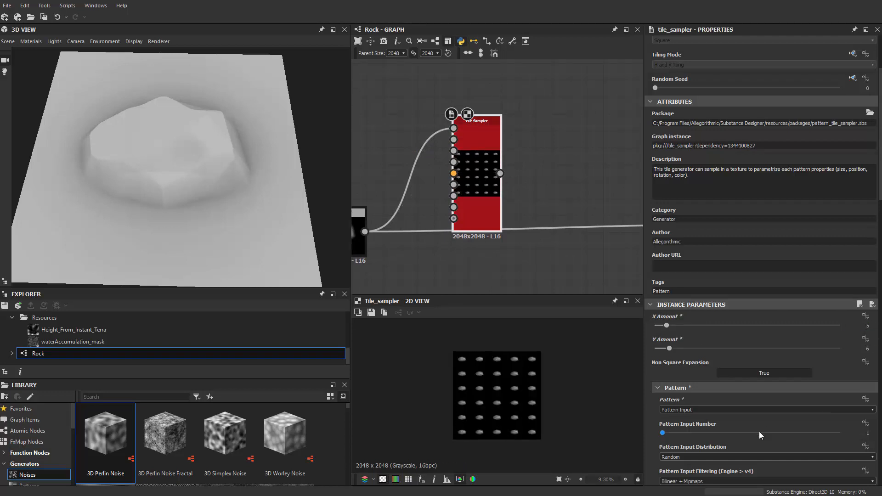
# Set the Tile Sampler's Scale to 9.56 and Scale Random to 0.93
pyautogui.scroll(-3, 728, 400)
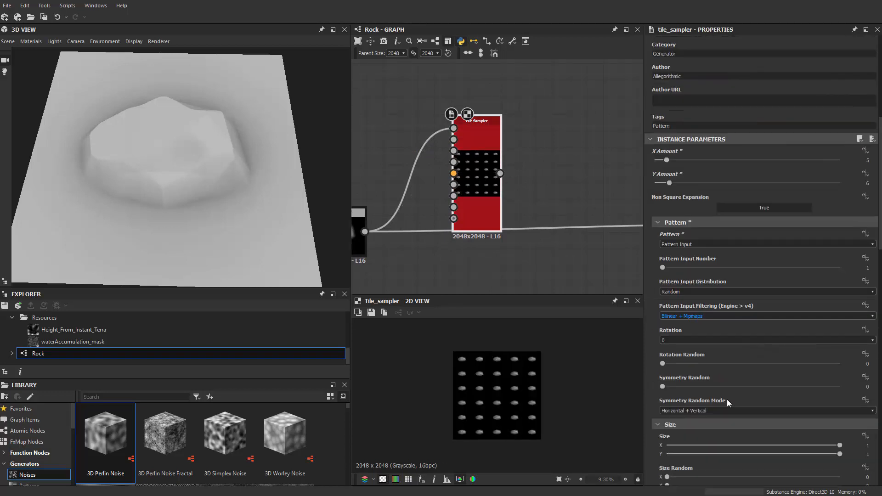
pyautogui.scroll(-3, 727, 399)
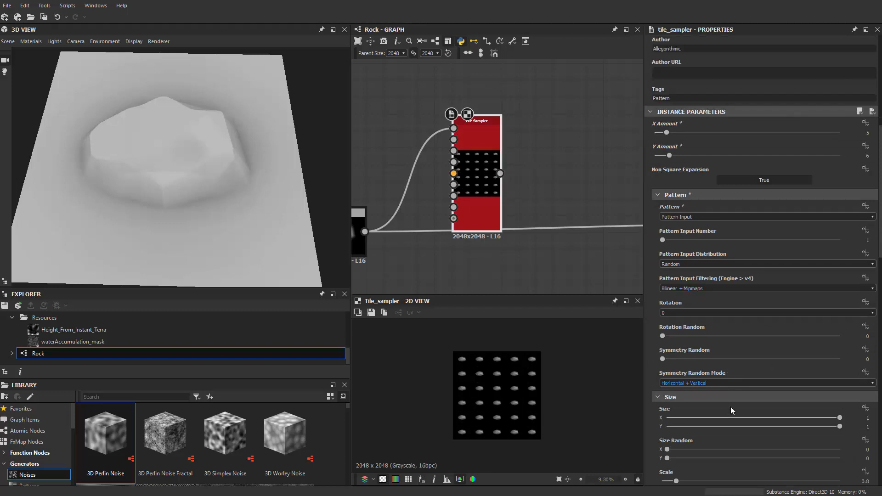
pyautogui.moveTo(677, 426); pyautogui.dragTo(731, 426)
pyautogui.moveTo(663, 449); pyautogui.dragTo(740, 449)
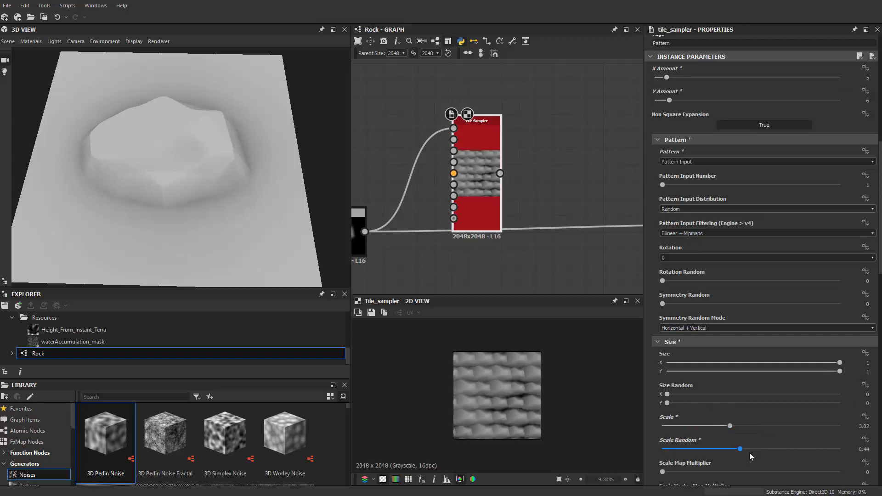
pyautogui.scroll(-5, 731, 449)
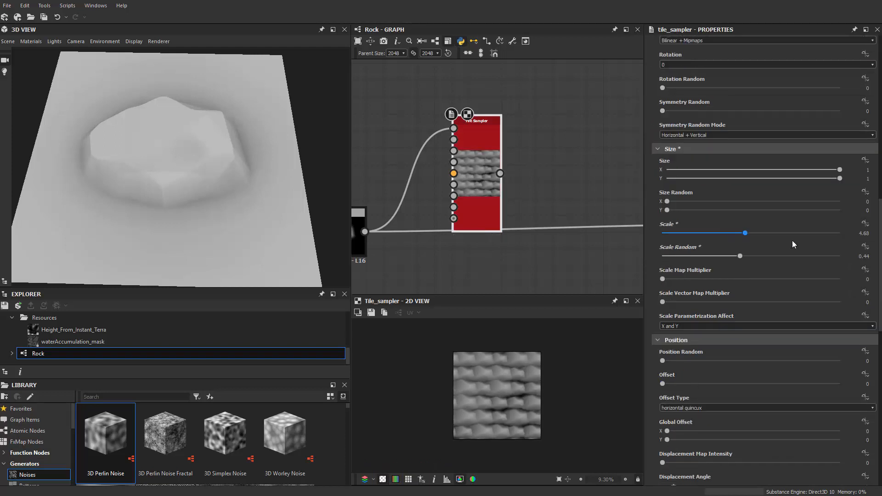
pyautogui.moveTo(745, 233); pyautogui.dragTo(832, 233)
pyautogui.moveTo(750, 258); pyautogui.dragTo(835, 260)
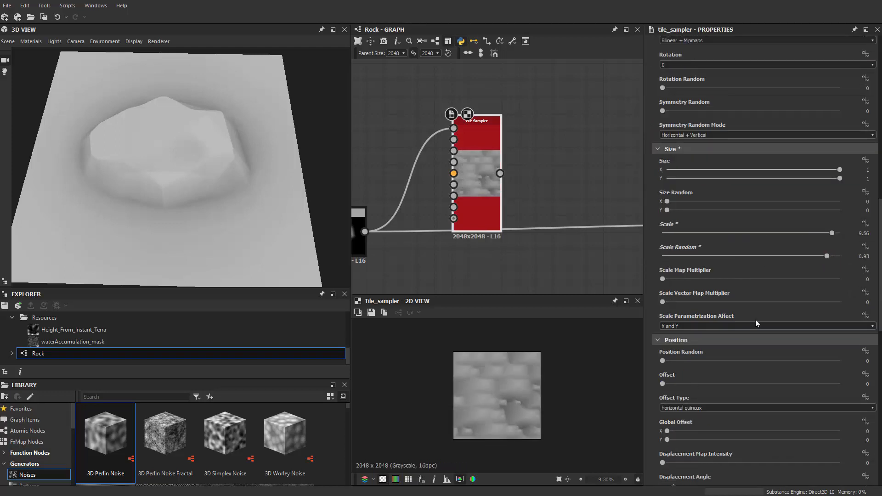
# Set the Tile Sampler's Position Random to 9.77 and Offset to 0.52
pyautogui.moveTo(757, 365); pyautogui.dragTo(836, 362)
pyautogui.moveTo(662, 384); pyautogui.dragTo(756, 383)
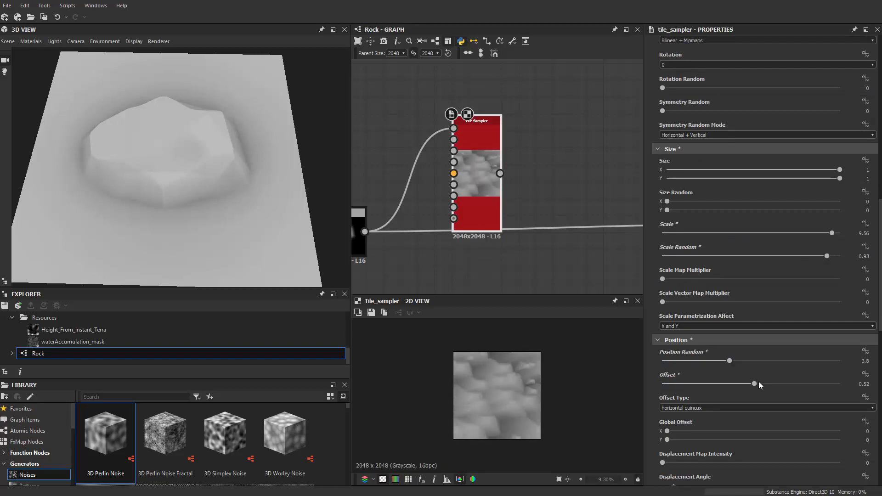
pyautogui.scroll(-2, 710, 421)
# Set the Tile Sampler's Rotation to 30 degrees and Rotation Random to 0.48
pyautogui.scroll(-1, 712, 421)
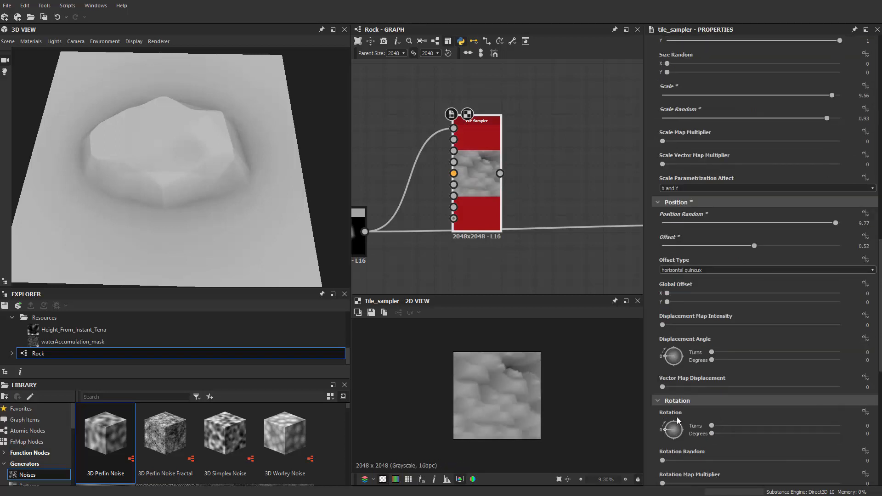
pyautogui.moveTo(669, 433); pyautogui.dragTo(747, 461)
pyautogui.scroll(-2, 716, 440)
# Connect the Tile Sampler's output to the downstream Transformation 2D node in place of the Blend
pyautogui.moveTo(504, 189); pyautogui.dragTo(458, 159, button='middle')
pyautogui.scroll(-2, 459, 159)
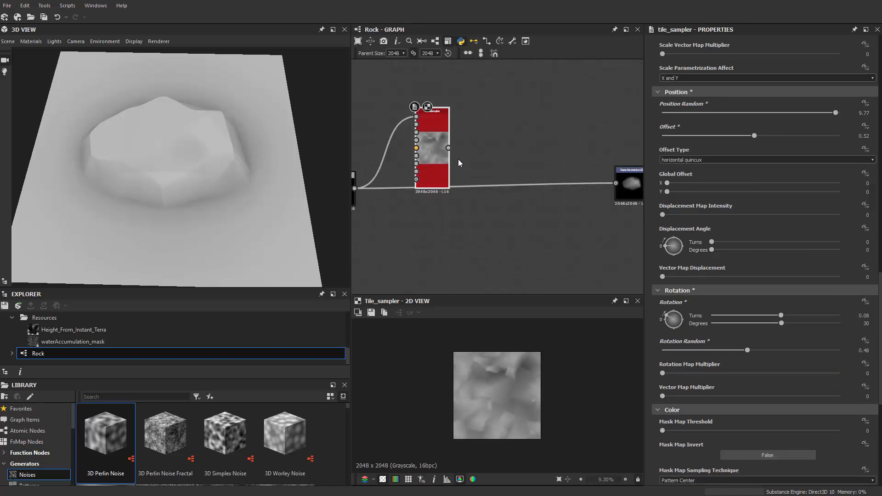
pyautogui.moveTo(551, 174); pyautogui.dragTo(616, 183)
pyautogui.scroll(2, 453, 186)
pyautogui.moveTo(453, 186); pyautogui.dragTo(506, 250, button='middle')
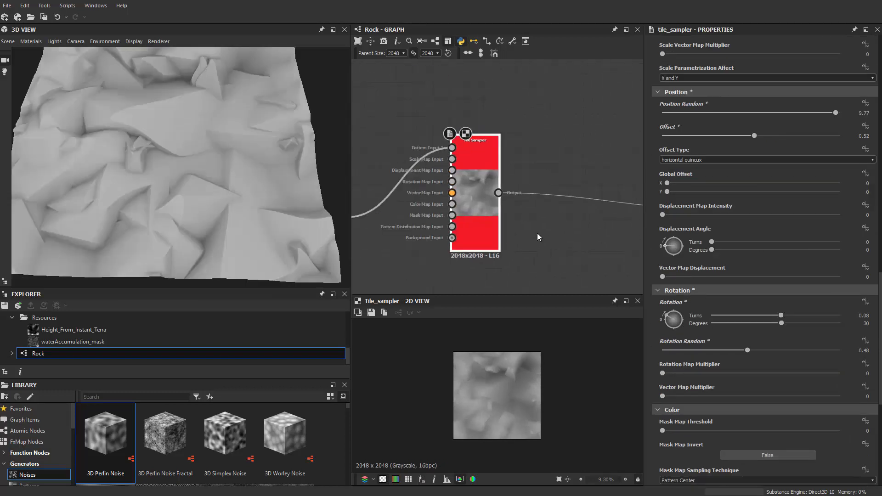
# Set Color Parametrization Mode to Scale with a Color Parametrization Multiplier of 1, and raise Color Random slightly
pyautogui.scroll(-4, 743, 428)
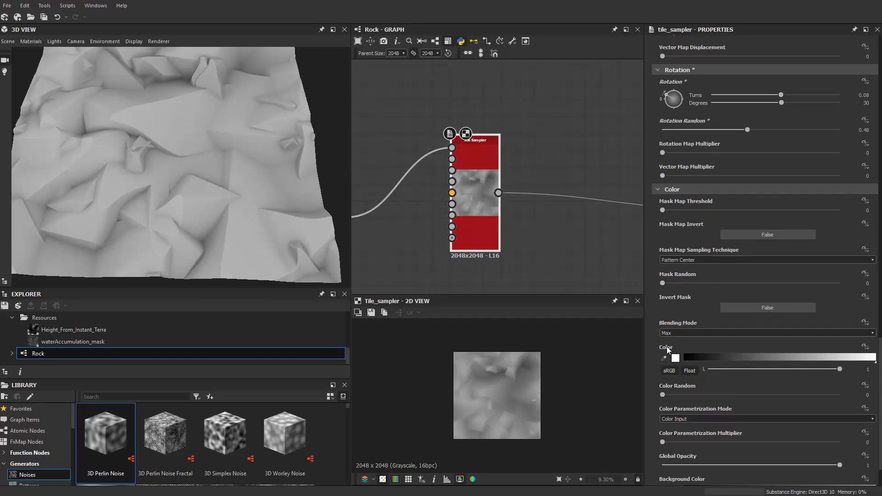
pyautogui.click(679, 419)
pyautogui.click(680, 434)
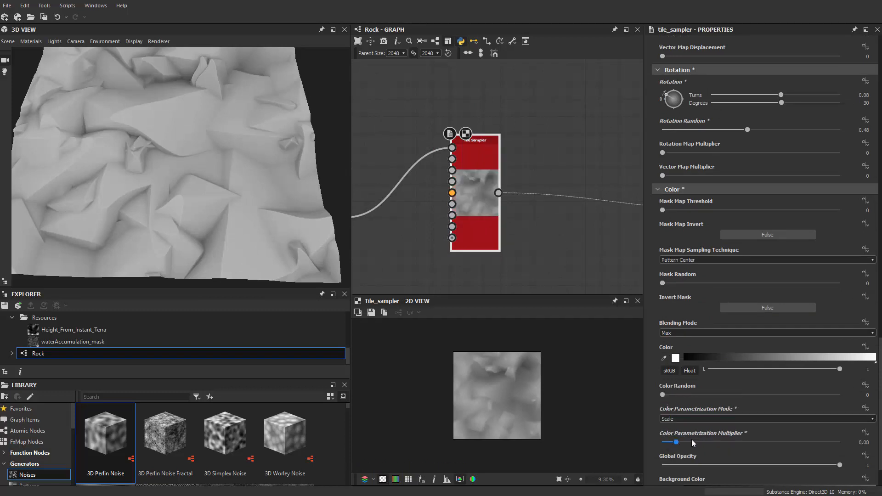
pyautogui.moveTo(858, 442); pyautogui.dragTo(874, 442)
pyautogui.moveTo(327, 232)
pyautogui.mouseDown()
pyautogui.moveTo(270, 186)
pyautogui.moveTo(314, 226)
pyautogui.mouseUp()
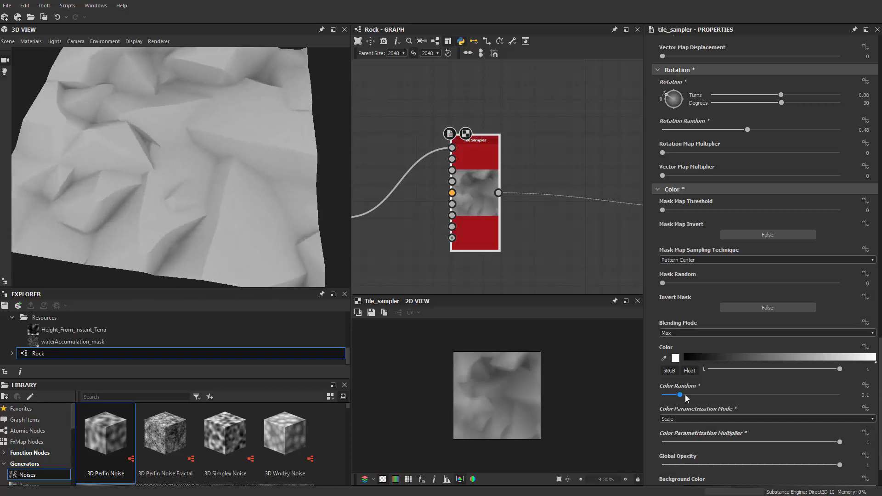
pyautogui.moveTo(686, 396); pyautogui.dragTo(700, 396)
pyautogui.moveTo(528, 181); pyautogui.dragTo(514, 225, button='middle')
# Set the Tile Sampler's Scale to 6.02
pyautogui.scroll(10, 726, 216)
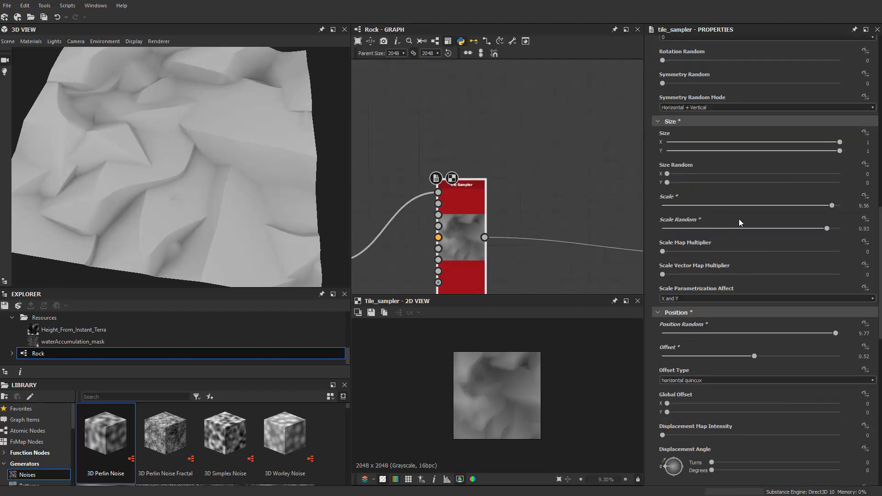
pyautogui.moveTo(789, 211)
pyautogui.mouseDown()
pyautogui.moveTo(741, 216)
pyautogui.moveTo(773, 214)
pyautogui.mouseUp()
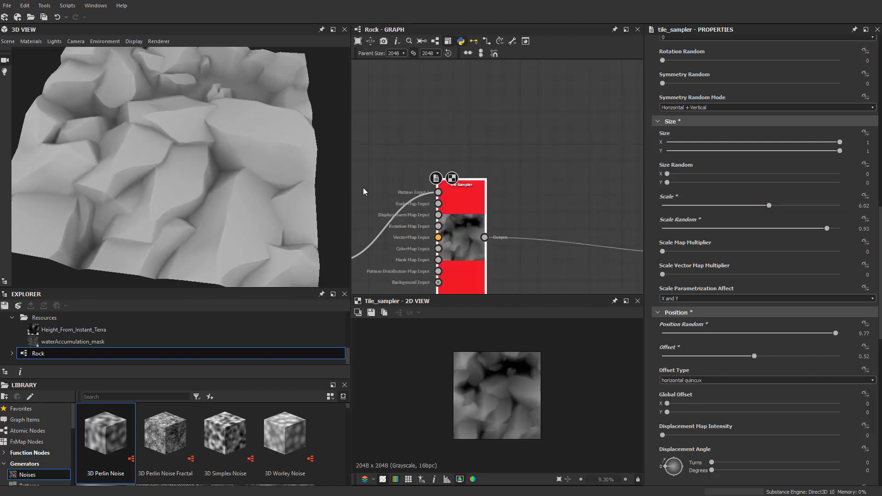
pyautogui.scroll(-5, 155, 163)
pyautogui.moveTo(155, 163); pyautogui.dragTo(198, 145)
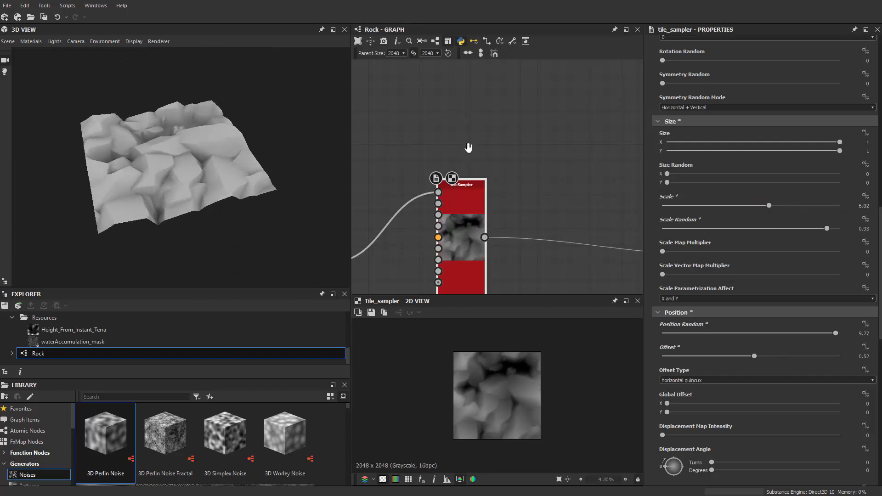
pyautogui.scroll(5, 731, 181)
pyautogui.scroll(3, 751, 195)
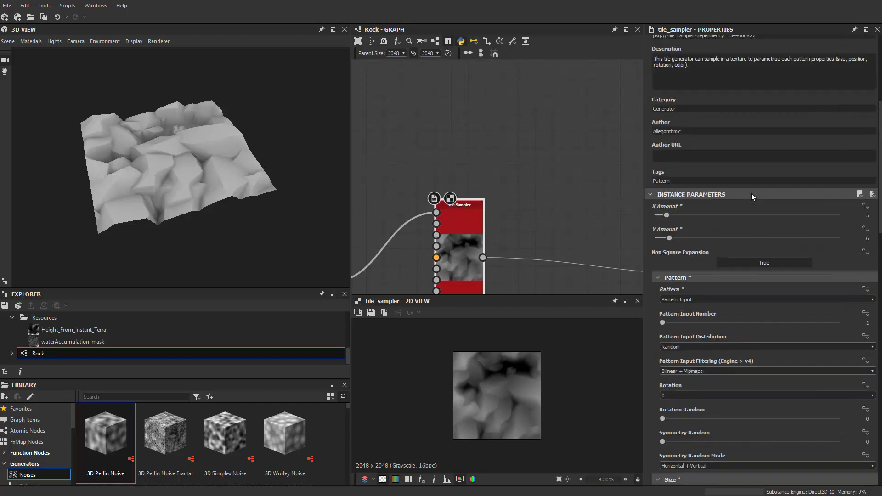
# Set the Tile Sampler's Y Amount to 3 and its Scale to 4.75
pyautogui.moveTo(671, 240); pyautogui.dragTo(662, 240)
pyautogui.moveTo(257, 184); pyautogui.dragTo(306, 161)
pyautogui.scroll(3, 192, 219)
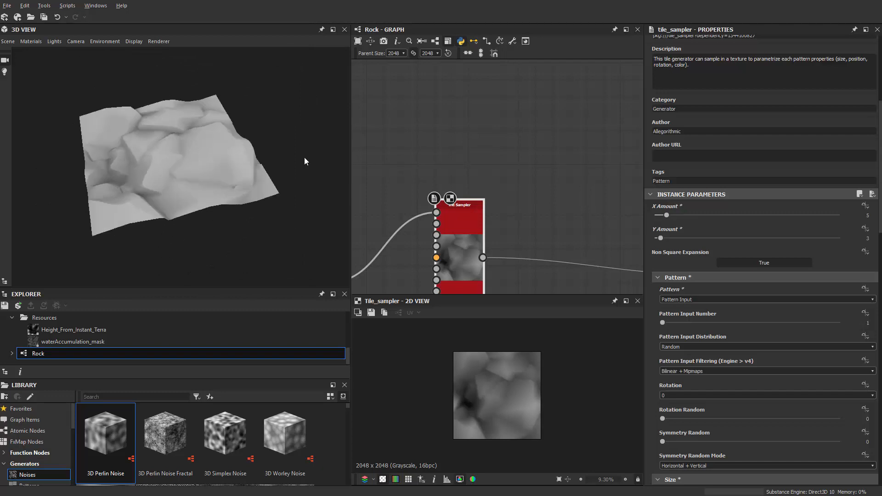
pyautogui.moveTo(542, 159); pyautogui.dragTo(562, 147, button='middle')
pyautogui.scroll(-5, 726, 394)
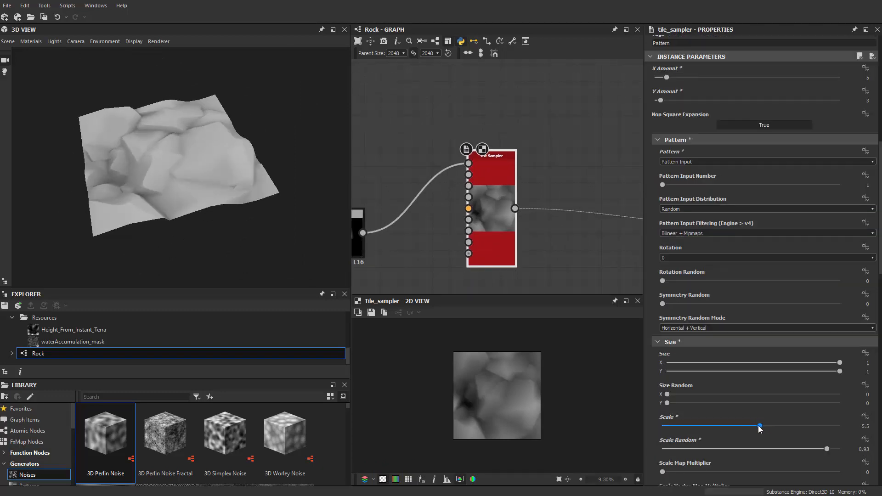
pyautogui.moveTo(760, 427); pyautogui.dragTo(746, 427)
pyautogui.moveTo(244, 211); pyautogui.dragTo(292, 160)
# Add a Gradient Linear 1 node above the Blend that feeds the Tile Sampler's pattern input
pyautogui.moveTo(591, 238); pyautogui.dragTo(614, 200, button='middle')
pyautogui.scroll(-2, 583, 203)
pyautogui.moveTo(429, 230); pyautogui.dragTo(490, 214, button='middle')
pyautogui.scroll(3, 189, 164)
pyautogui.moveTo(190, 164)
pyautogui.mouseDown()
pyautogui.moveTo(183, 195)
pyautogui.moveTo(191, 179)
pyautogui.mouseUp()
pyautogui.moveTo(453, 152); pyautogui.dragTo(521, 136, button='middle')
pyautogui.scroll(2, 514, 161)
pyautogui.moveTo(515, 161); pyautogui.dragTo(525, 123, button='middle')
pyautogui.press('space')
pyautogui.write('g')
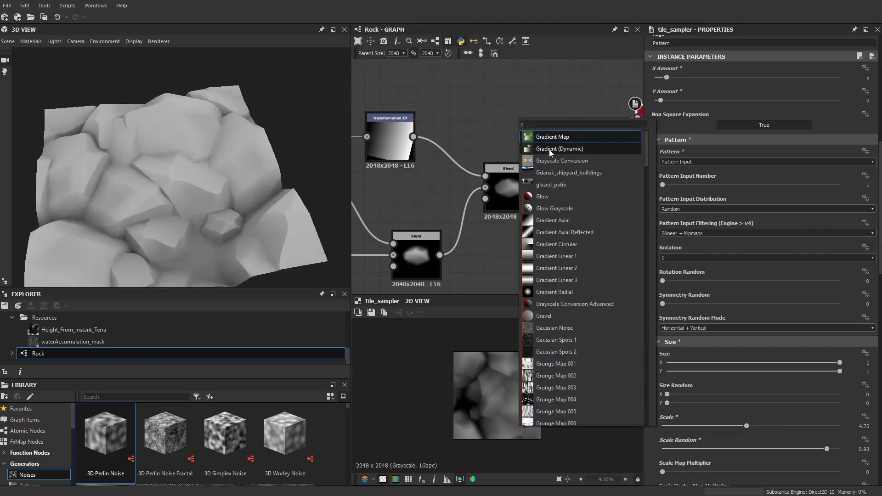
pyautogui.write('ra')
pyautogui.click(558, 207)
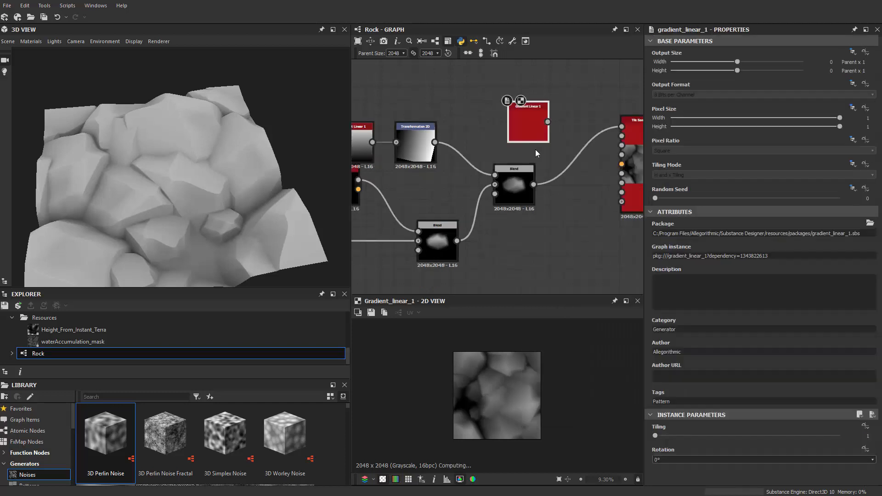
# Add a Blend node with the new Gradient Linear 1 as its background and place it before the Tile Sampler
pyautogui.scroll(-1, 535, 153)
pyautogui.moveTo(532, 134); pyautogui.dragTo(519, 134)
pyautogui.scroll(2, 533, 150)
pyautogui.moveTo(543, 140); pyautogui.dragTo(521, 132, button='middle')
pyautogui.press('space')
pyautogui.click(563, 164)
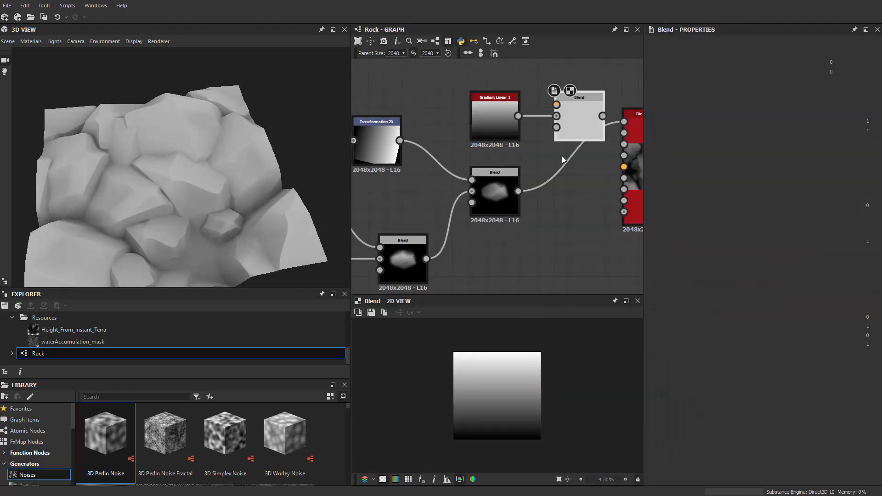
pyautogui.scroll(-1, 562, 157)
pyautogui.moveTo(570, 135); pyautogui.dragTo(570, 150)
# Set the new Gradient Linear 1 node's Rotation to 90°
pyautogui.click(501, 129)
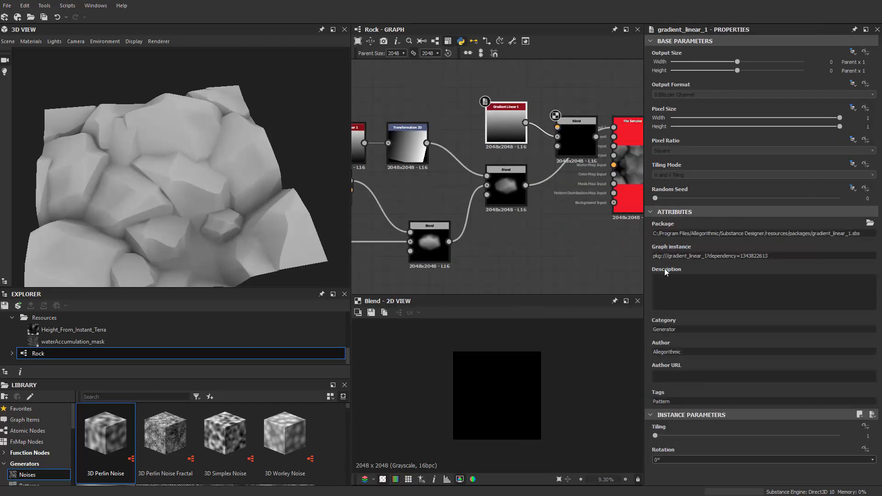
pyautogui.click(668, 460)
pyautogui.click(666, 472)
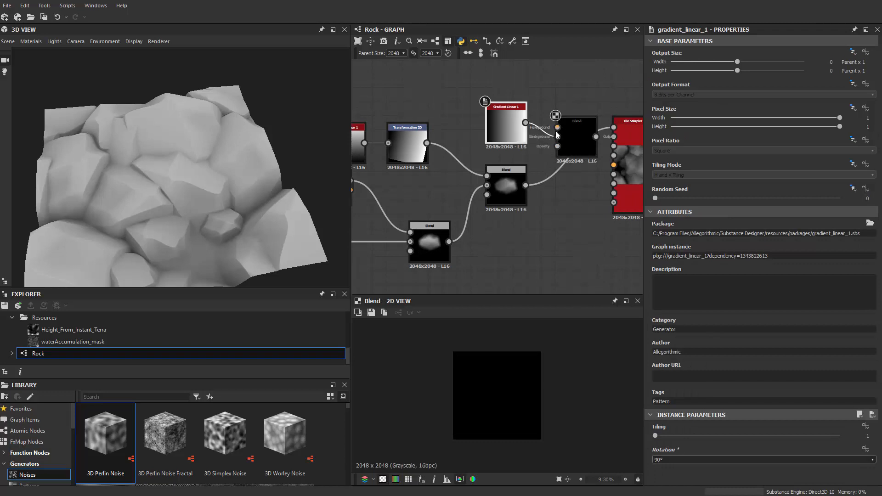
# Connect the rock shape's Blend to the new Blend's foreground and set the new Blend's Blending Mode to Multiply
pyautogui.click(558, 155)
pyautogui.click(674, 256)
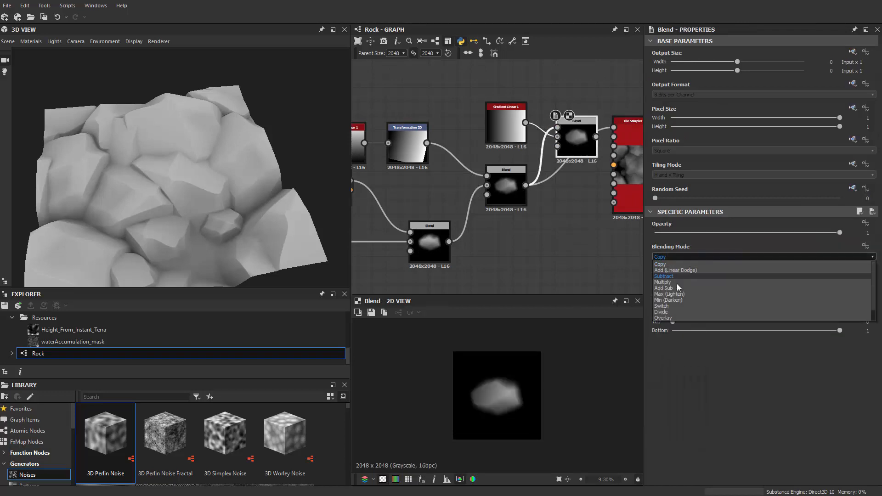
pyautogui.click(674, 282)
pyautogui.moveTo(554, 199); pyautogui.dragTo(517, 225, button='middle')
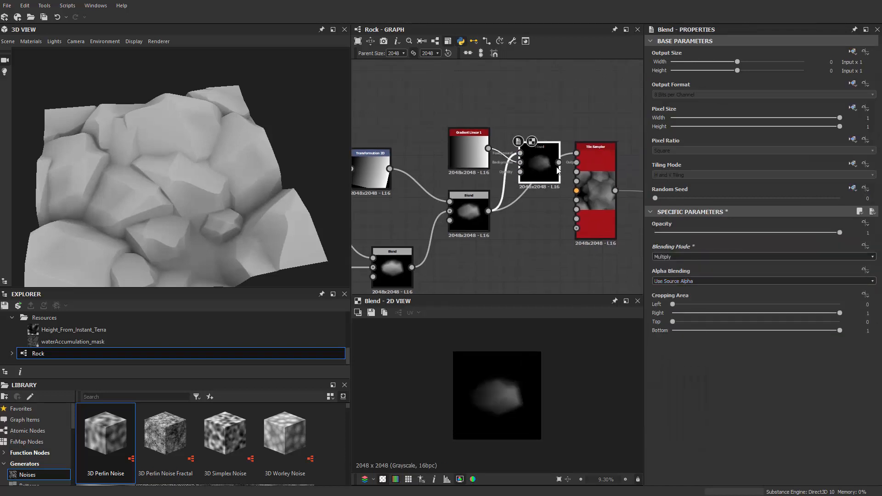
# Connect the Multiply Blend's output to the Tile Sampler's pattern input in place of the previous Blend
pyautogui.moveTo(584, 152); pyautogui.dragTo(584, 153)
pyautogui.keyDown('alt'); pyautogui.moveTo(181, 243); pyautogui.dragTo(161, 203); pyautogui.keyUp('alt')
pyautogui.keyDown('alt'); pyautogui.moveTo(262, 192); pyautogui.dragTo(436, 216); pyautogui.keyUp('alt')
pyautogui.scroll(-3, 443, 184)
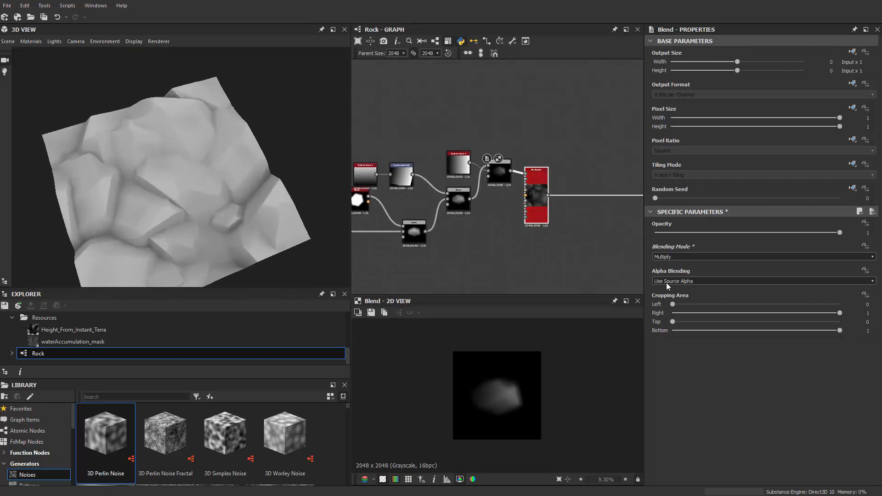
# Set the Tile Sampler's Scale to 4.88 and Scale Random to 1
pyautogui.scroll(-14, 769, 364)
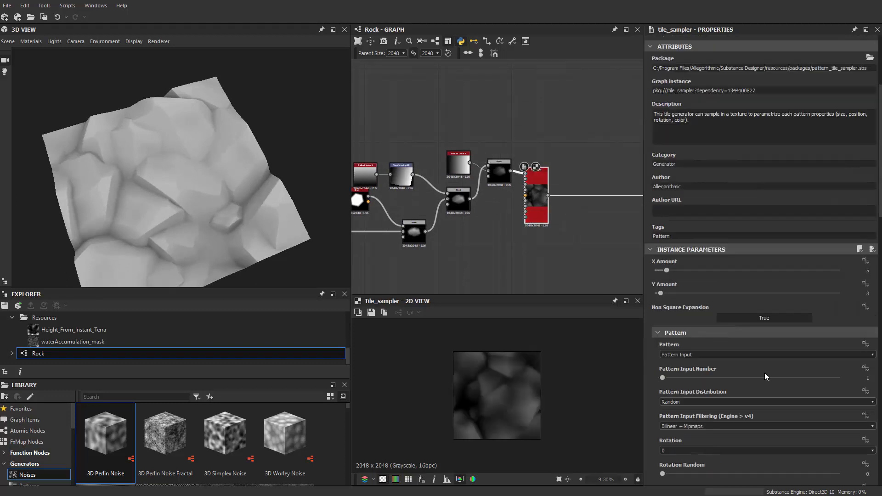
pyautogui.scroll(-3, 699, 380)
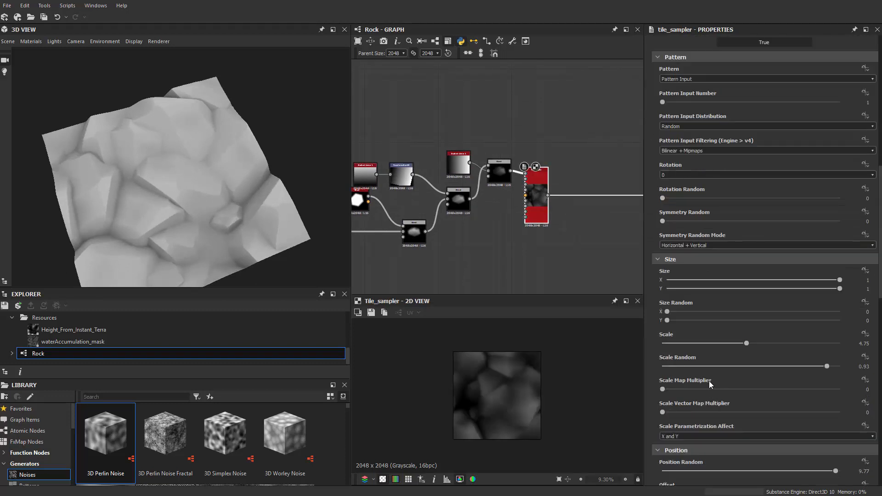
pyautogui.moveTo(733, 343); pyautogui.dragTo(753, 340)
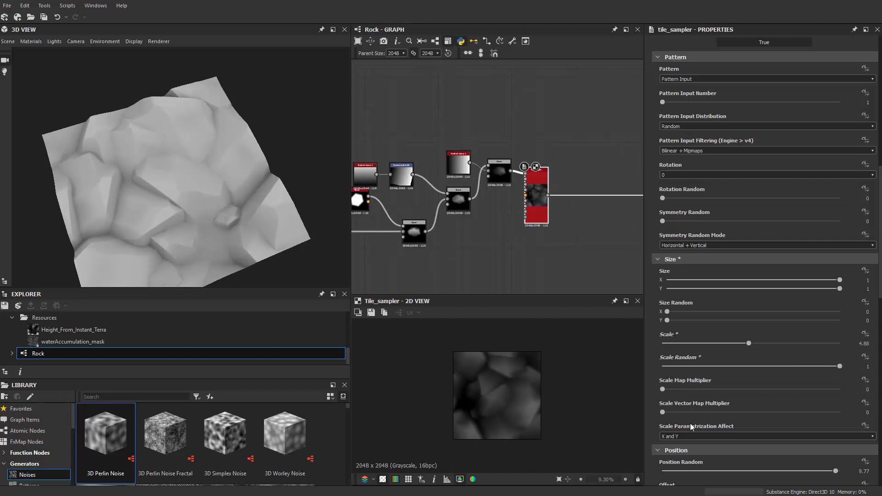
# Set the Tile Sampler's Rotation to -79 degrees and Rotation Random to 0.36
pyautogui.scroll(-5, 690, 423)
pyautogui.scroll(-2, 685, 432)
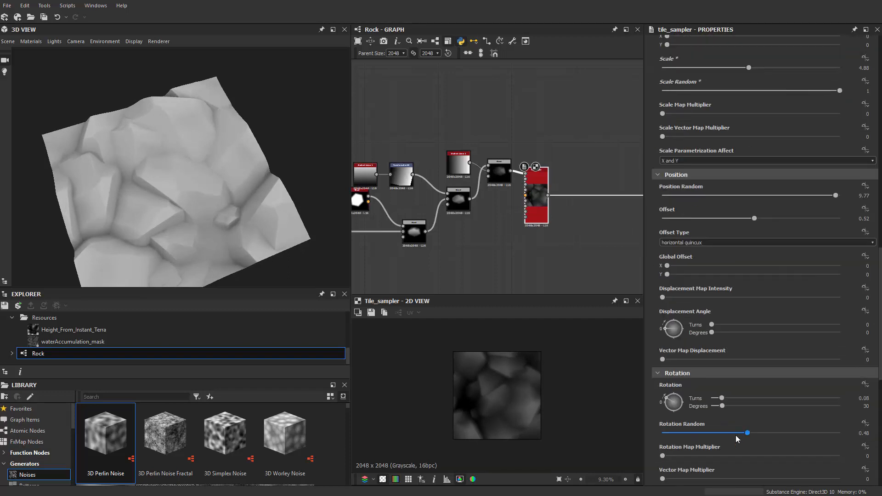
pyautogui.moveTo(721, 433); pyautogui.dragTo(786, 433)
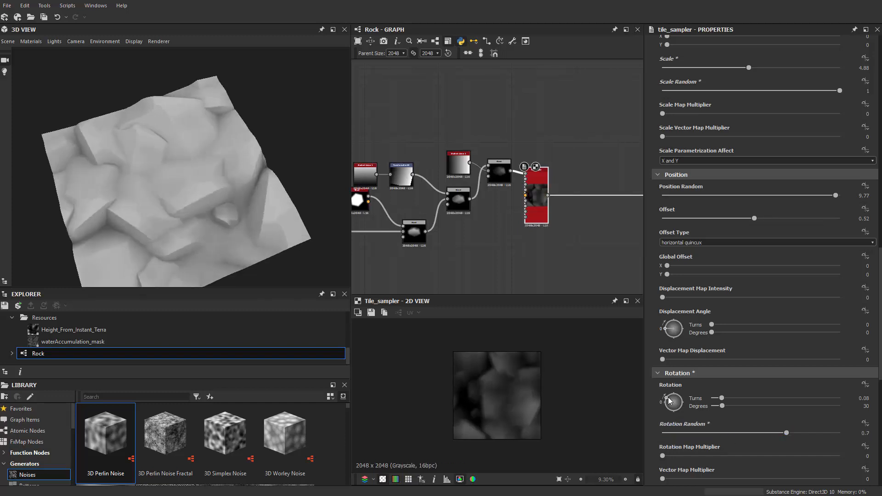
pyautogui.moveTo(667, 411); pyautogui.dragTo(658, 446)
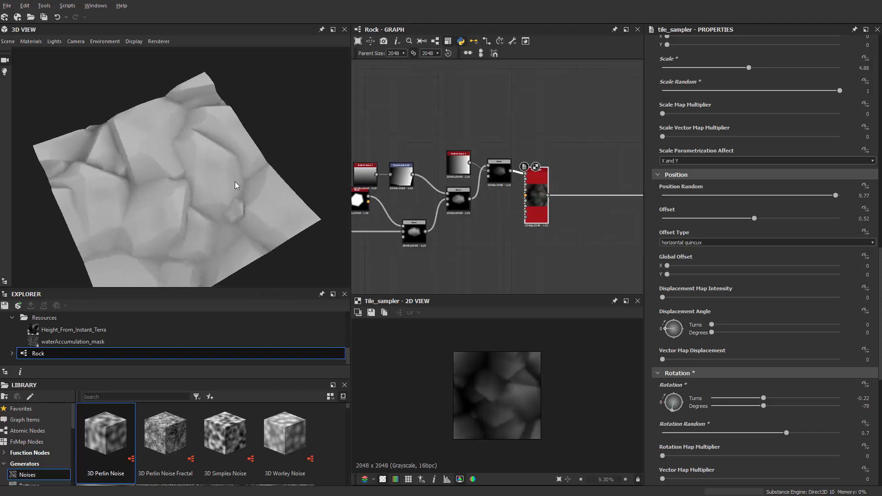
pyautogui.moveTo(236, 185); pyautogui.dragTo(308, 199)
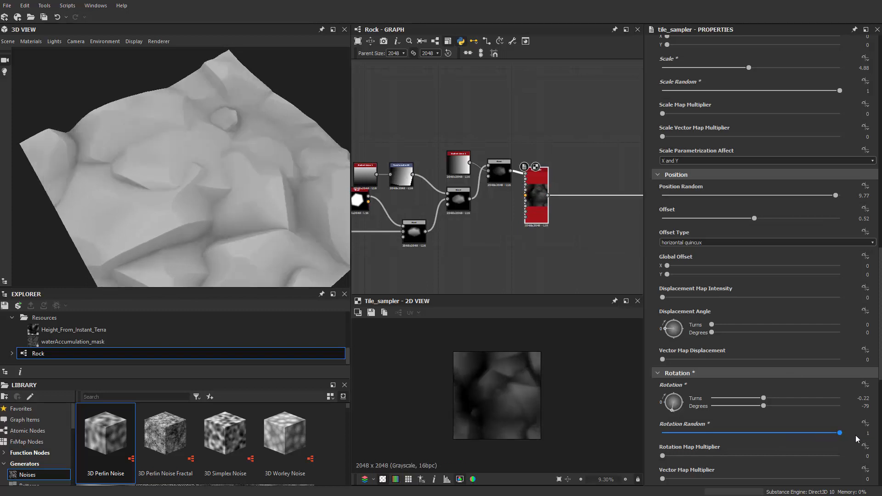
pyautogui.moveTo(845, 435); pyautogui.dragTo(705, 440)
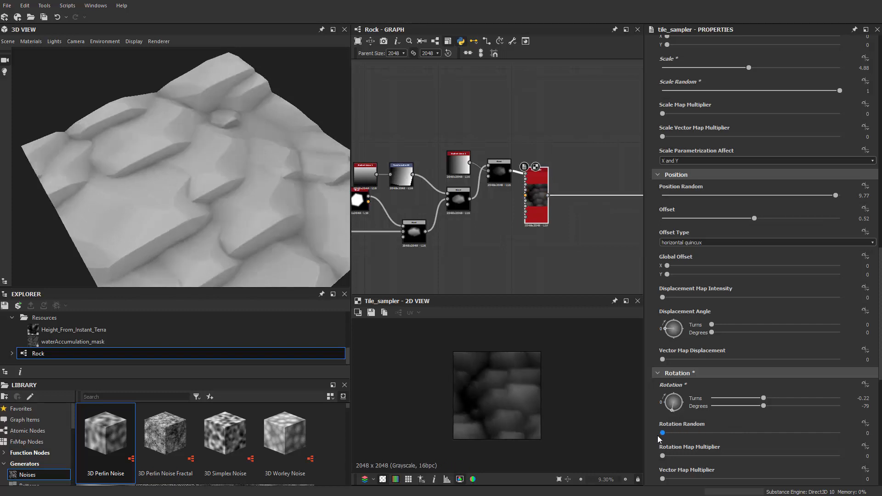
pyautogui.moveTo(674, 432); pyautogui.dragTo(726, 434)
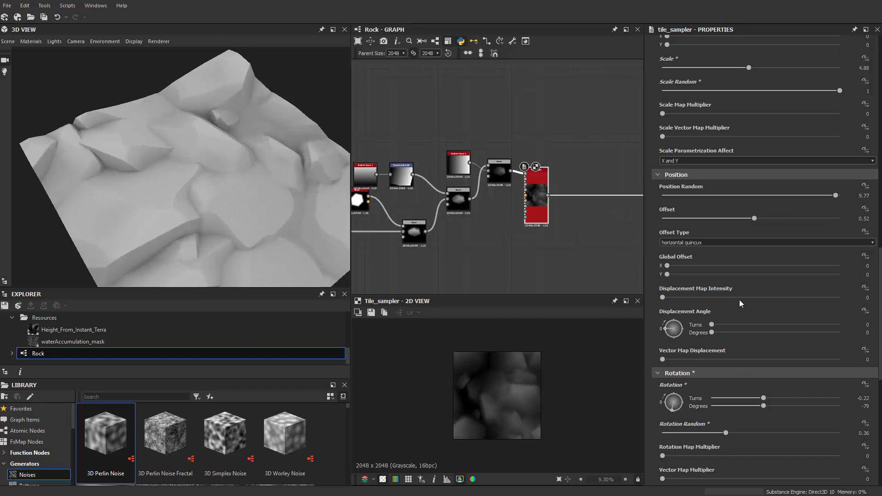
# Set the Tile Sampler's position Offset to 0.36 and Position Random to 5.97
pyautogui.scroll(1, 744, 267)
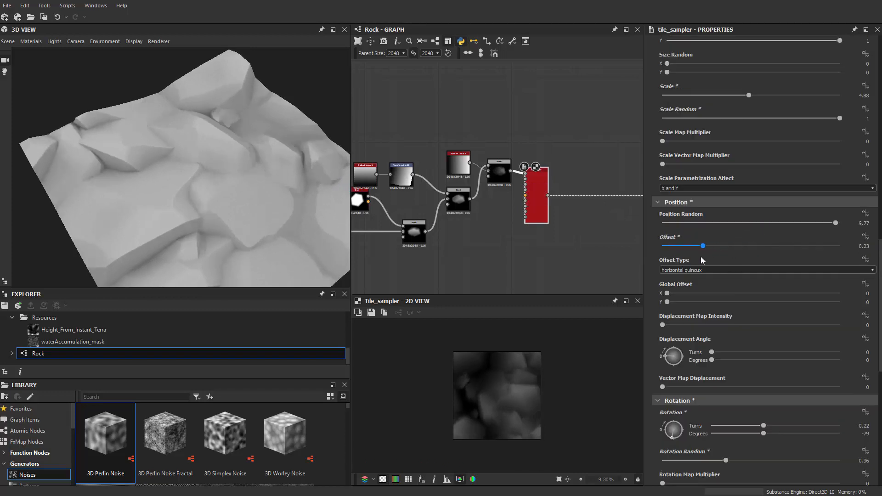
pyautogui.moveTo(701, 257); pyautogui.dragTo(726, 260)
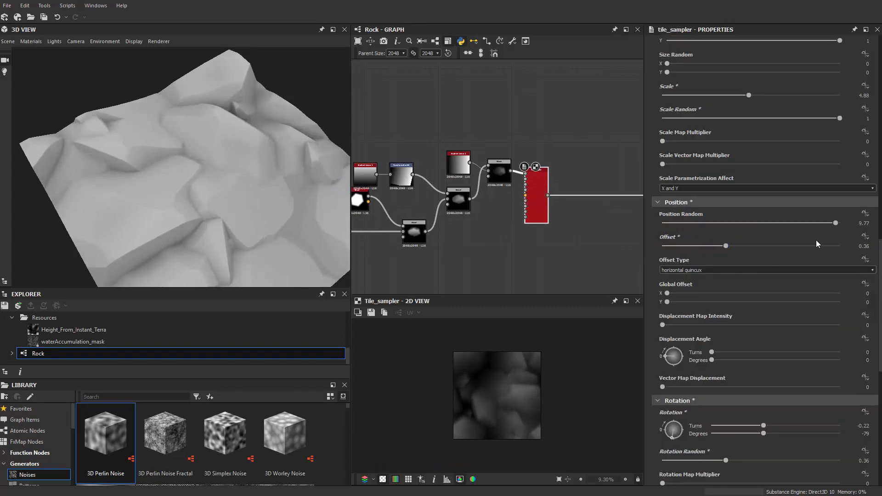
pyautogui.moveTo(836, 224); pyautogui.dragTo(768, 230)
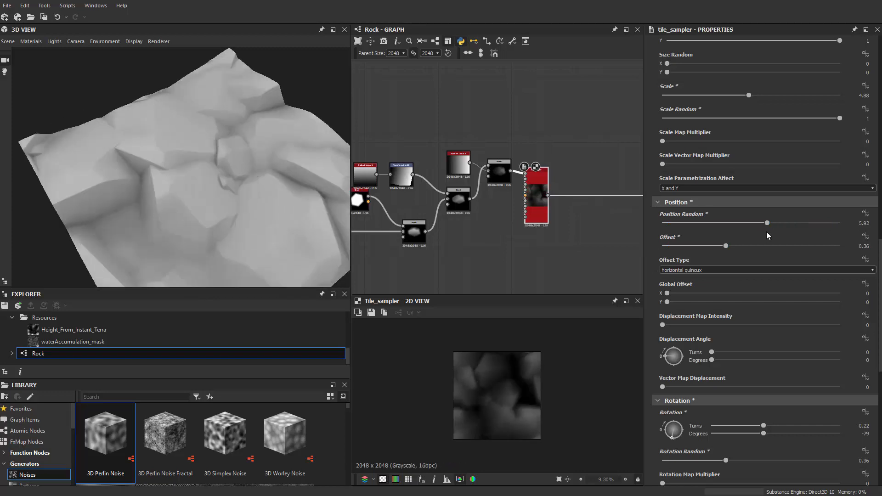
pyautogui.moveTo(256, 203); pyautogui.dragTo(76, 200)
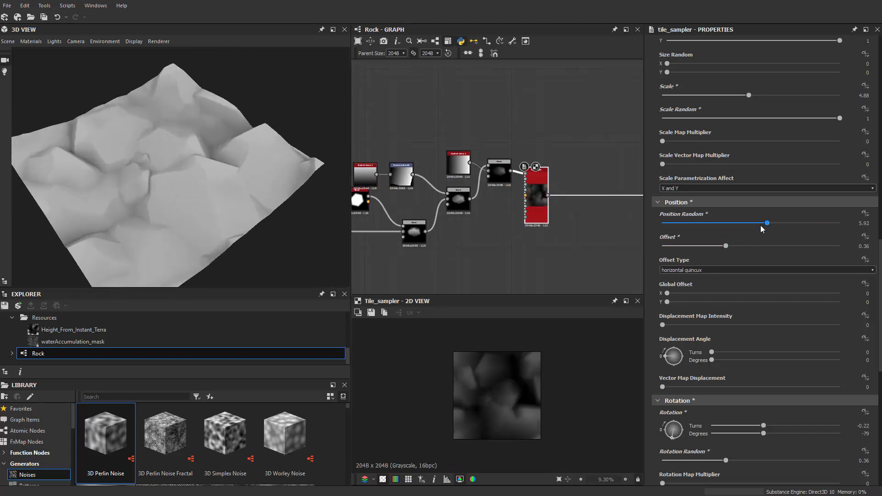
pyautogui.moveTo(785, 222)
pyautogui.mouseDown()
pyautogui.moveTo(795, 223)
pyautogui.moveTo(772, 231)
pyautogui.mouseUp()
pyautogui.moveTo(771, 228); pyautogui.dragTo(770, 228)
pyautogui.moveTo(246, 159); pyautogui.dragTo(115, 168)
# Review the rock surface and the node chain feeding the Tile Sampler in the graph
pyautogui.scroll(-2, 484, 203)
pyautogui.moveTo(484, 203); pyautogui.dragTo(516, 96, button='middle')
pyautogui.scroll(1, 542, 112)
pyautogui.moveTo(528, 176); pyautogui.dragTo(528, 192, button='middle')
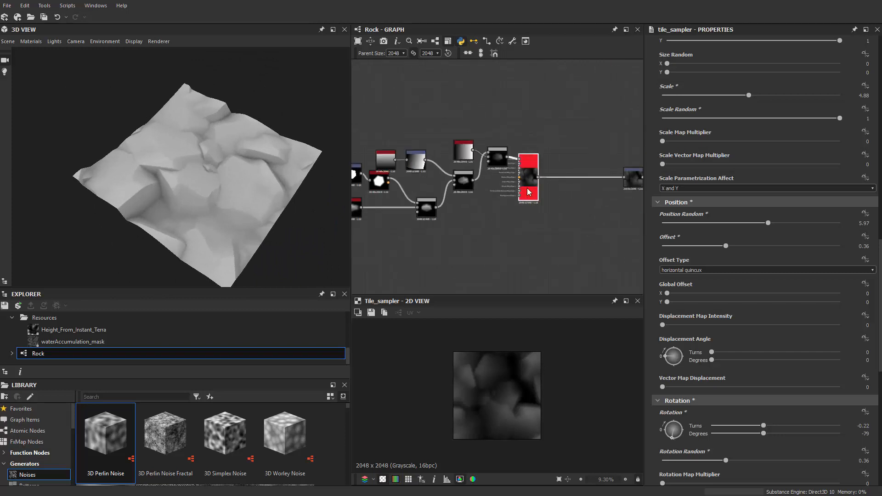
pyautogui.scroll(-3, 528, 191)
pyautogui.moveTo(410, 173); pyautogui.dragTo(513, 169, button='middle')
pyautogui.moveTo(434, 129); pyautogui.dragTo(616, 231)
pyautogui.moveTo(629, 192); pyautogui.dragTo(525, 190, button='middle')
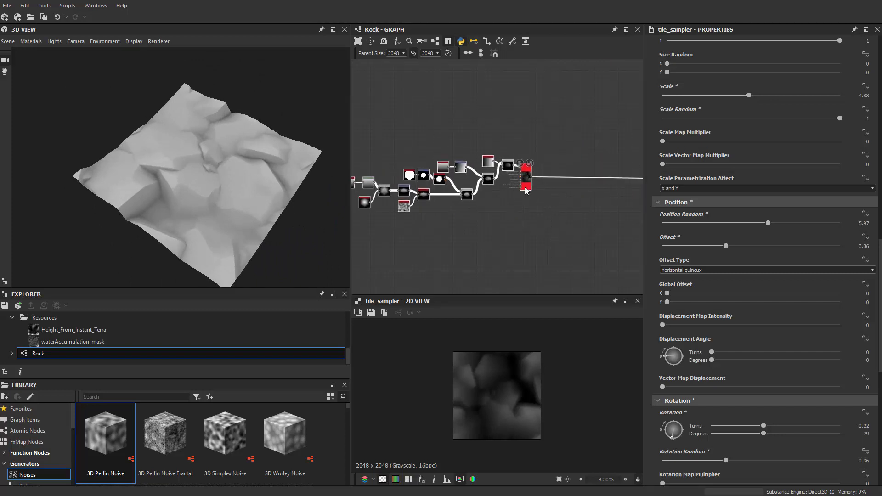
pyautogui.scroll(5, 547, 196)
pyautogui.click(565, 189)
# Set the Tile Sampler's Color Random to 0.3
pyautogui.click(497, 172)
pyautogui.scroll(-10, 773, 326)
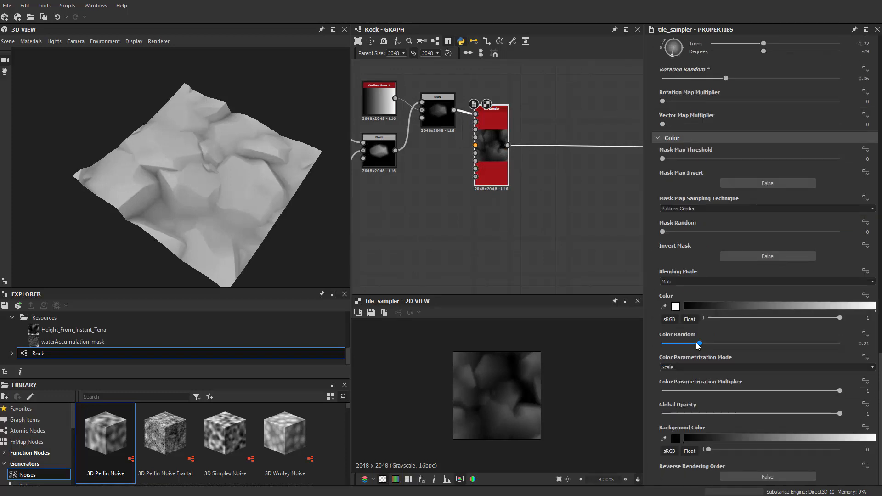
pyautogui.moveTo(710, 345); pyautogui.dragTo(715, 344)
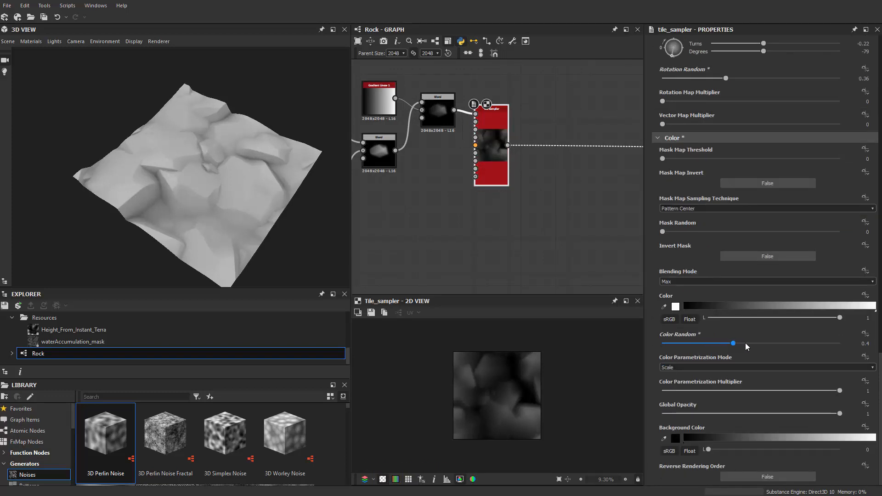
pyautogui.moveTo(780, 348); pyautogui.dragTo(796, 348)
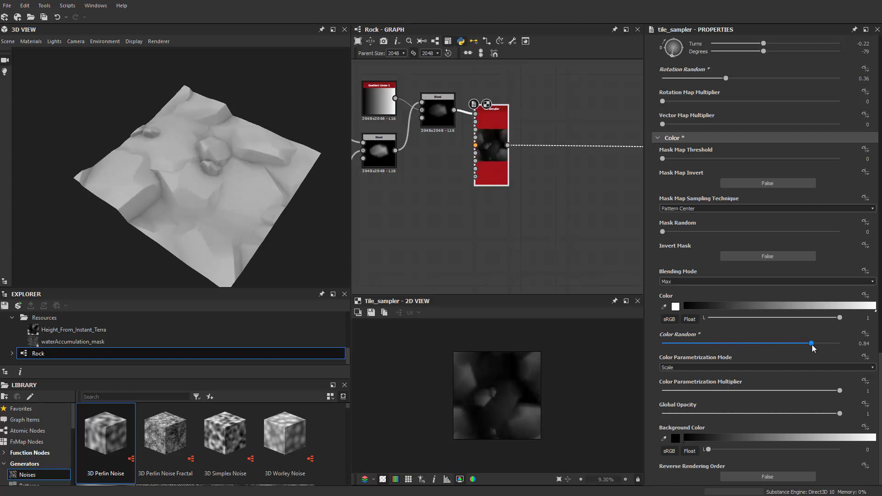
pyautogui.moveTo(718, 349); pyautogui.dragTo(684, 350)
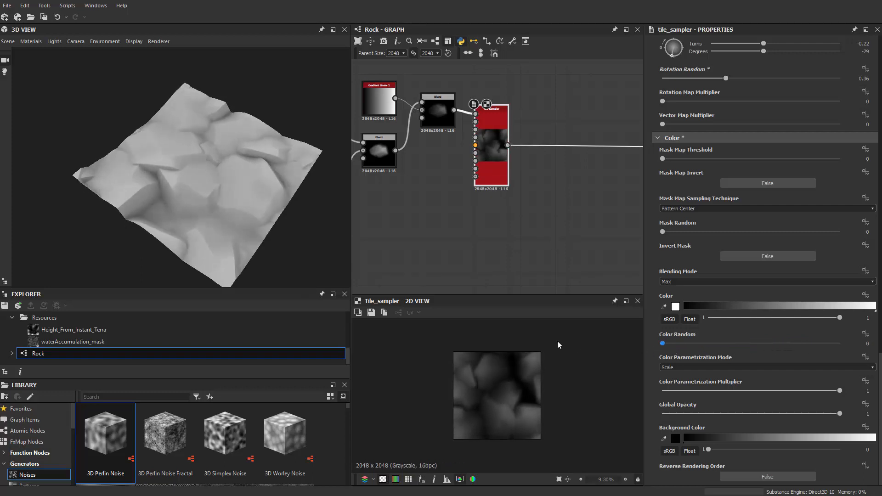
pyautogui.moveTo(710, 343); pyautogui.dragTo(715, 344)
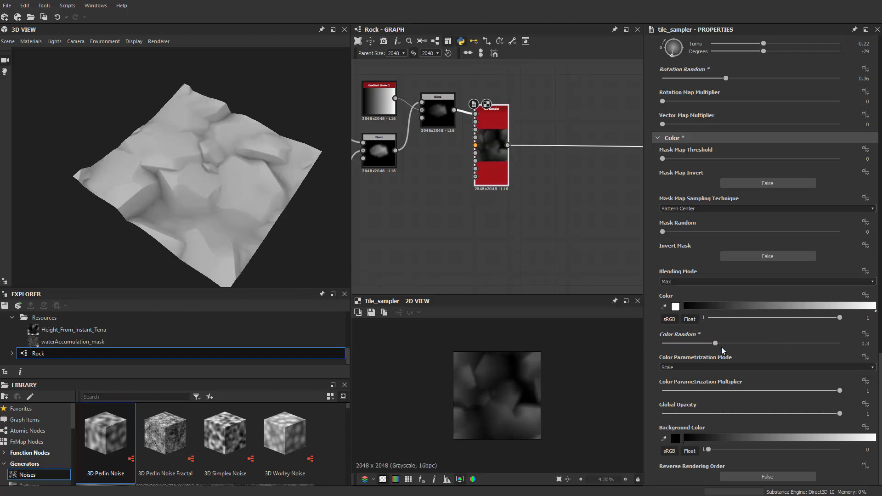
# Try a lower Color Parametrization Multiplier on the Tile Sampler and return it to 1
pyautogui.moveTo(834, 390); pyautogui.dragTo(731, 396)
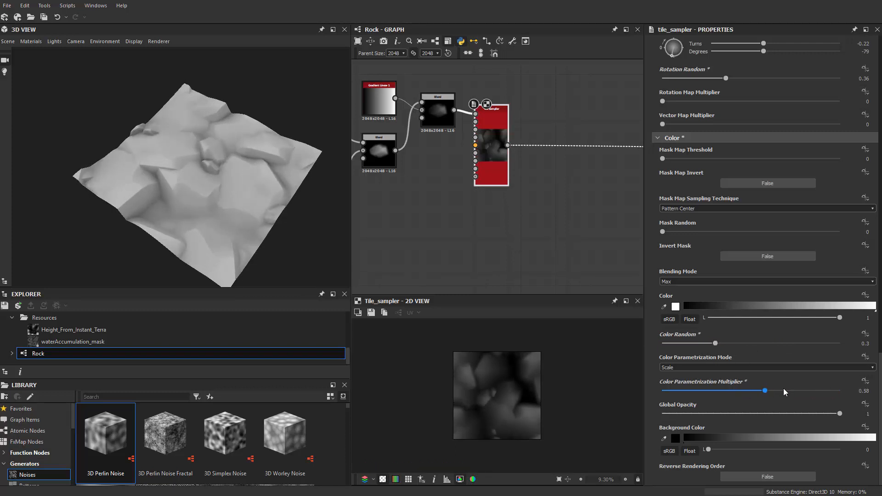
pyautogui.moveTo(784, 388); pyautogui.dragTo(831, 388)
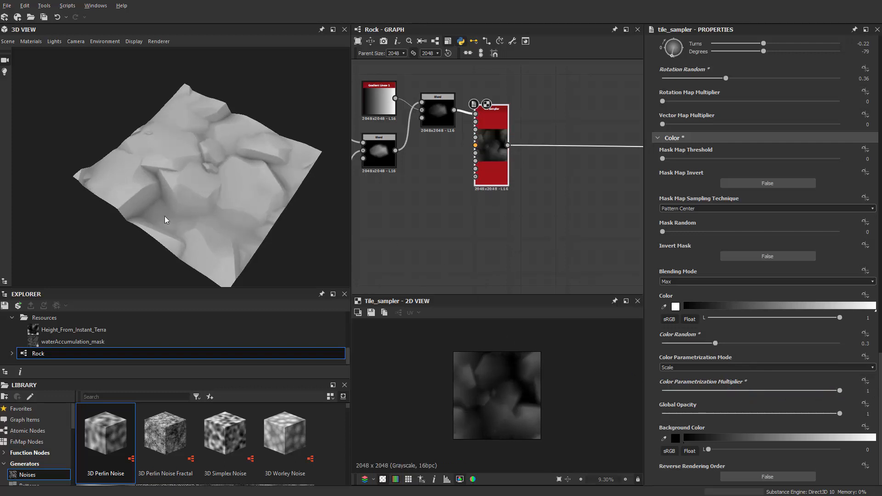
pyautogui.moveTo(165, 216); pyautogui.dragTo(283, 186)
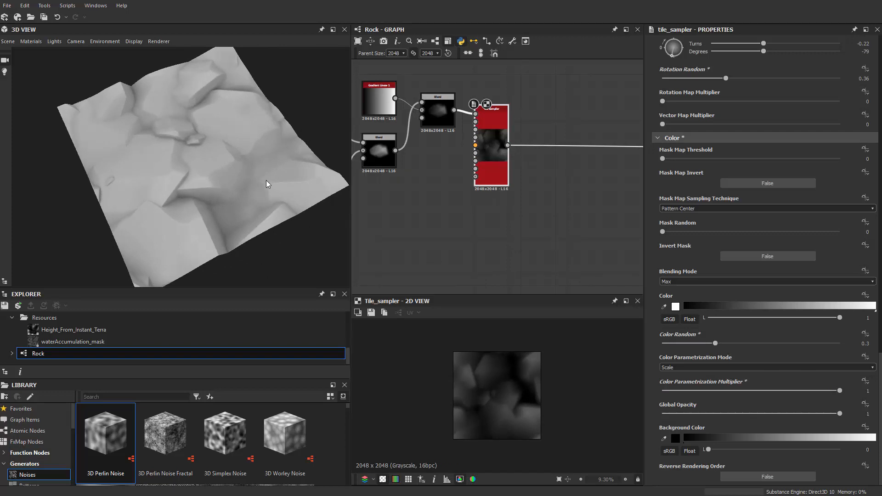
# Add a Transformation 2D node beside the Tile Sampler's output
pyautogui.scroll(5, 520, 158)
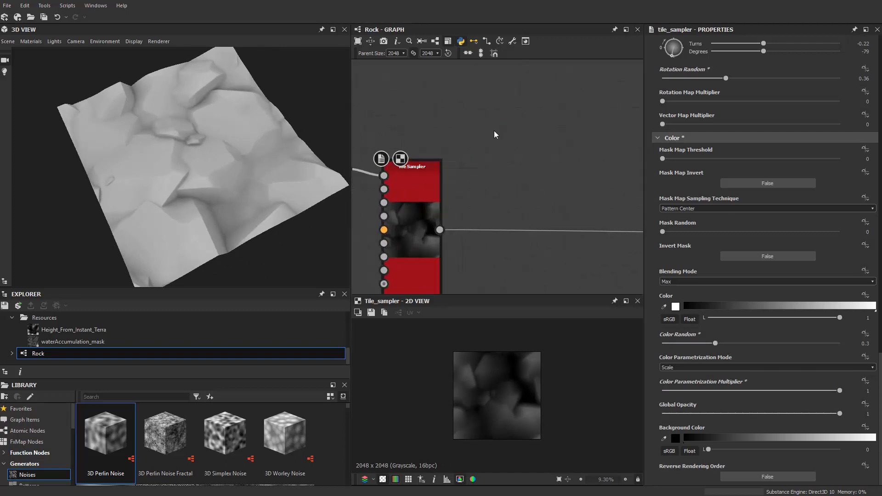
pyautogui.press('space')
pyautogui.write('t')
pyautogui.click(533, 163)
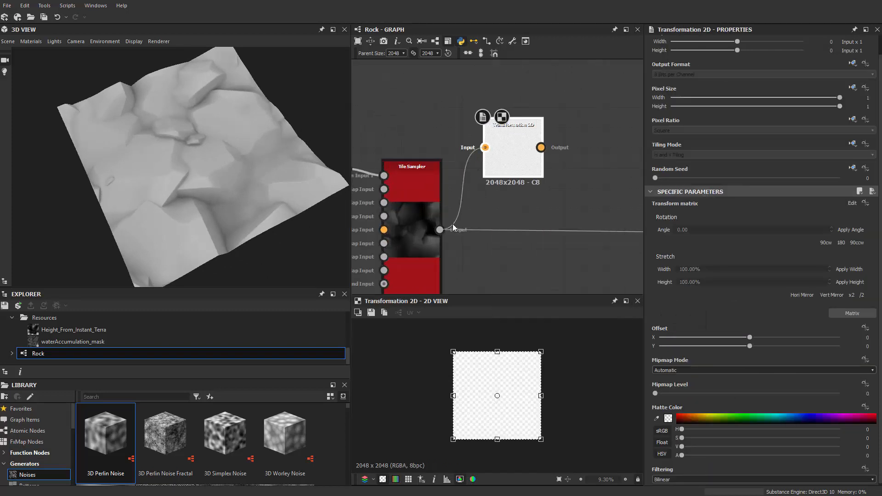
# Add a Height Blend node beside the Transformation 2D
pyautogui.moveTo(522, 161); pyautogui.dragTo(433, 124, button='middle')
pyautogui.press('space')
pyautogui.write('b')
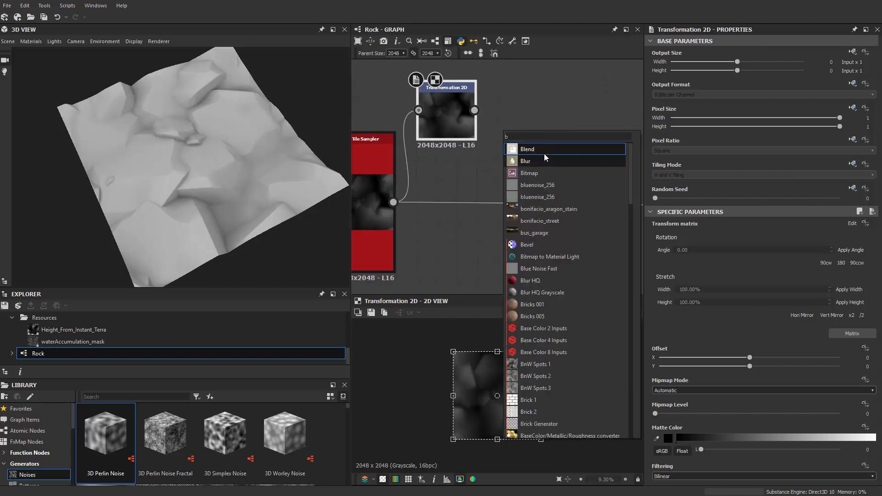
pyautogui.click(509, 117)
pyautogui.press('space')
pyautogui.write('height')
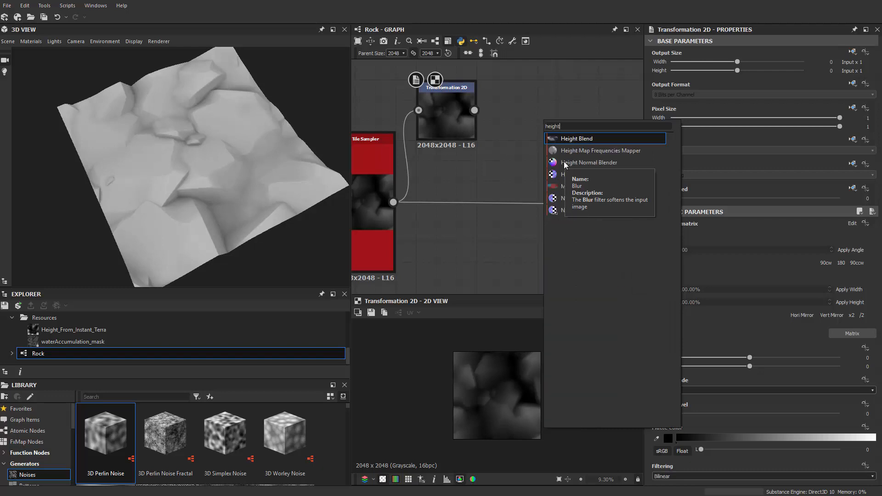
pyautogui.press('Return')
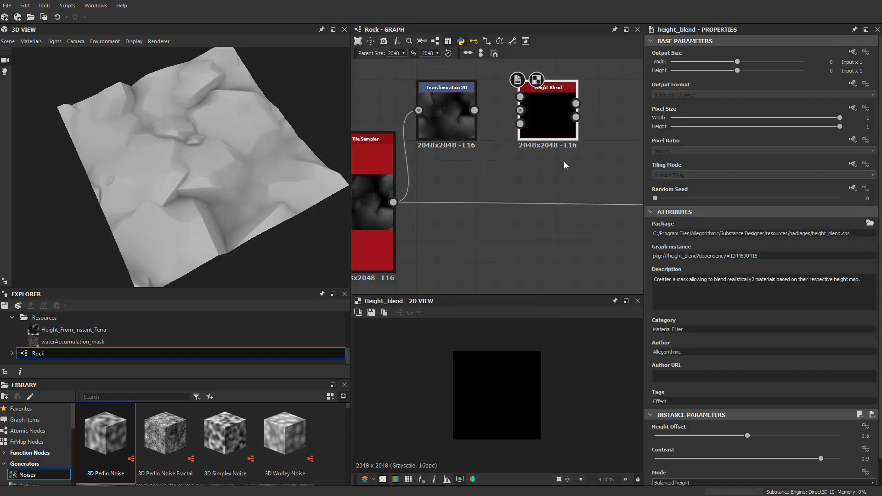
# Wire the Tile Sampler to the Height Blend's top input, the Transformation 2D to its bottom input, and the blended height to the output chain
pyautogui.moveTo(550, 121); pyautogui.dragTo(550, 174)
pyautogui.moveTo(394, 202); pyautogui.dragTo(520, 149)
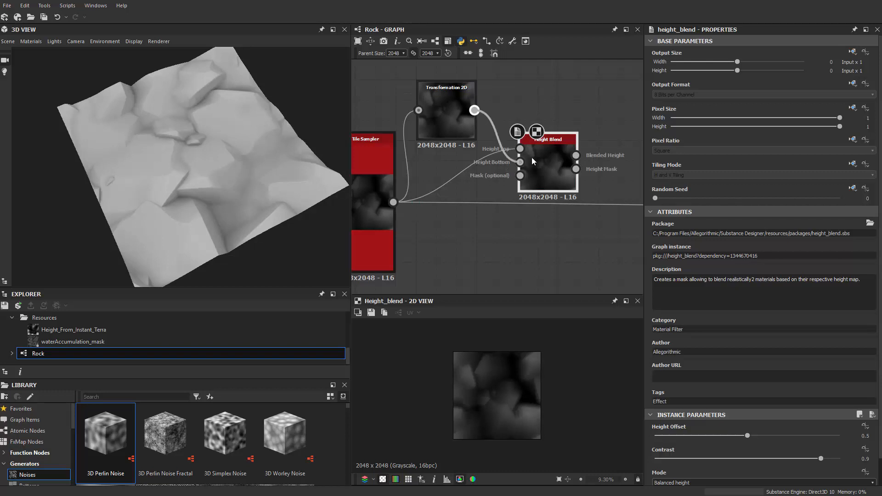
pyautogui.scroll(-6, 471, 129)
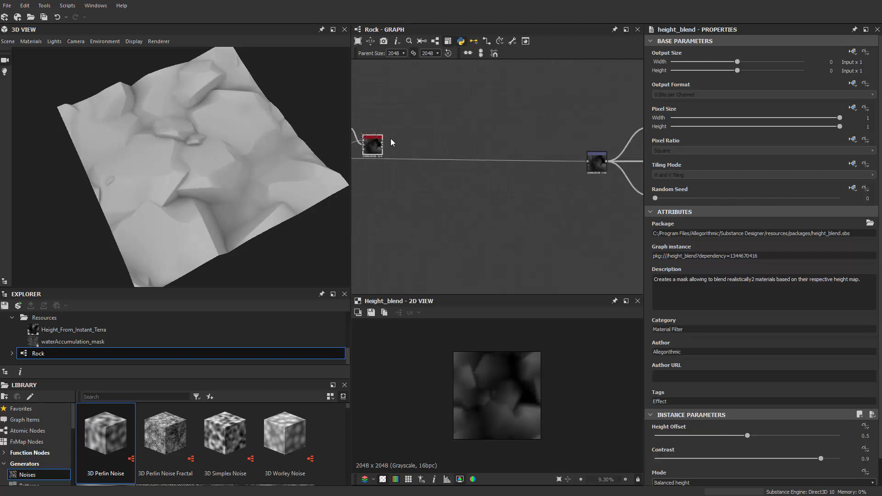
pyautogui.scroll(4, 490, 200)
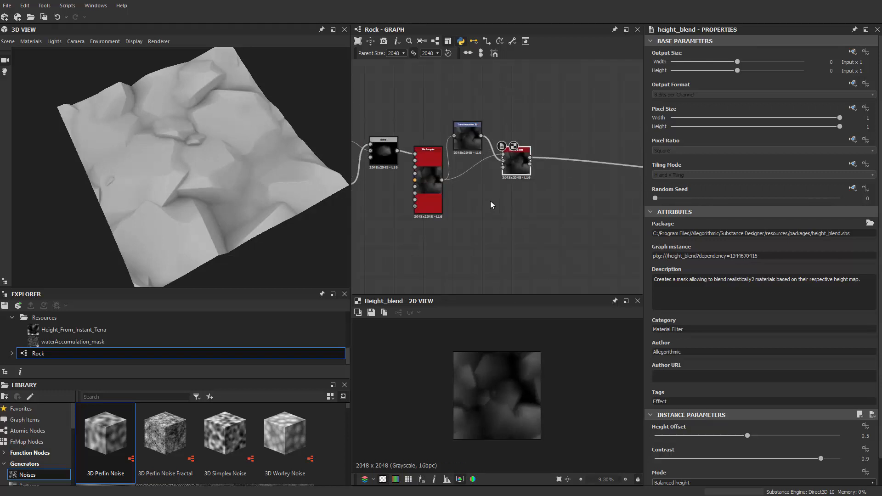
# Shrink the Transformation 2D's tiled image and shift it to an offset of about -0.79 in X and -0.36 in Y
pyautogui.click(464, 126)
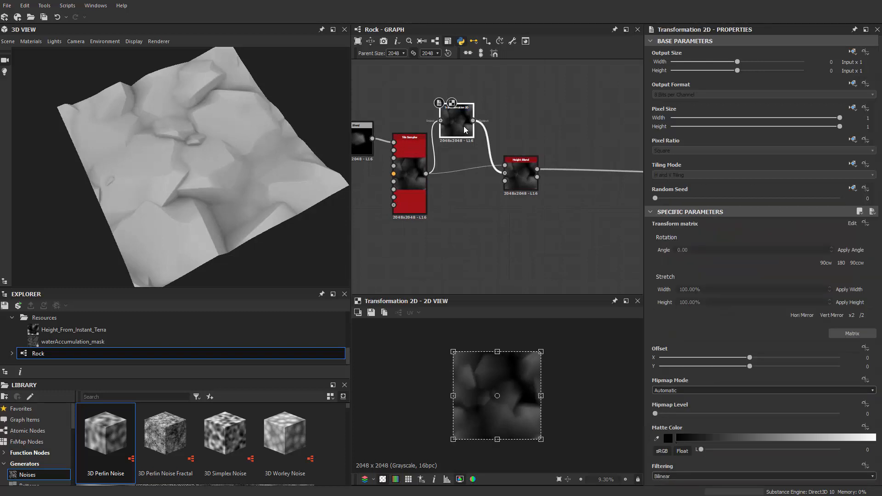
pyautogui.moveTo(524, 386); pyautogui.dragTo(562, 397)
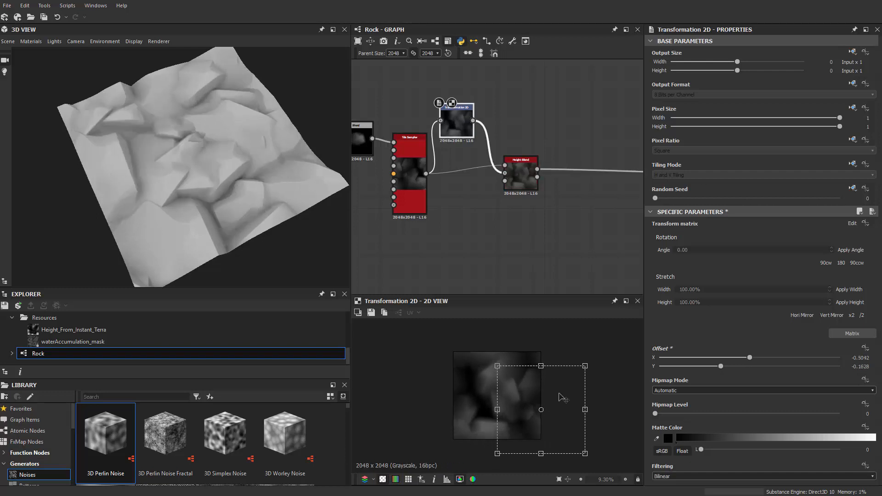
pyautogui.moveTo(583, 368); pyautogui.dragTo(528, 404)
pyautogui.scroll(2, 501, 213)
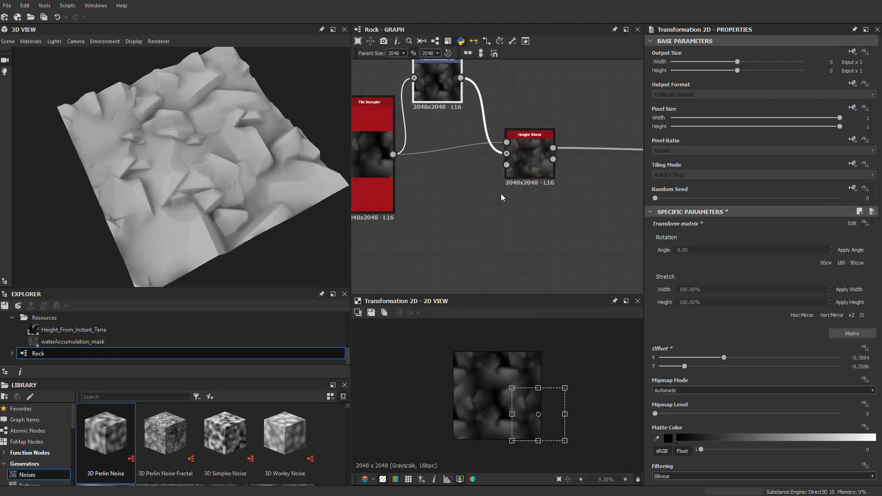
# Replace the Transformation 2D with a Safe Transform Grayscale node between the Tile Sampler and the Height Blend's bottom input
pyautogui.moveTo(501, 195); pyautogui.dragTo(517, 243, button='middle')
pyautogui.moveTo(543, 215); pyautogui.dragTo(550, 223)
pyautogui.moveTo(476, 173); pyautogui.dragTo(485, 206, button='middle')
pyautogui.click(485, 175)
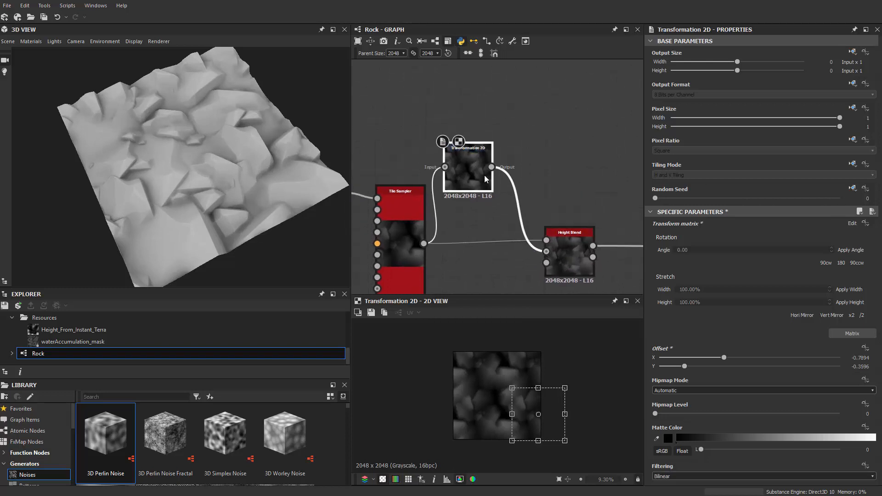
pyautogui.press('Delete')
pyautogui.press('space')
pyautogui.write('sa')
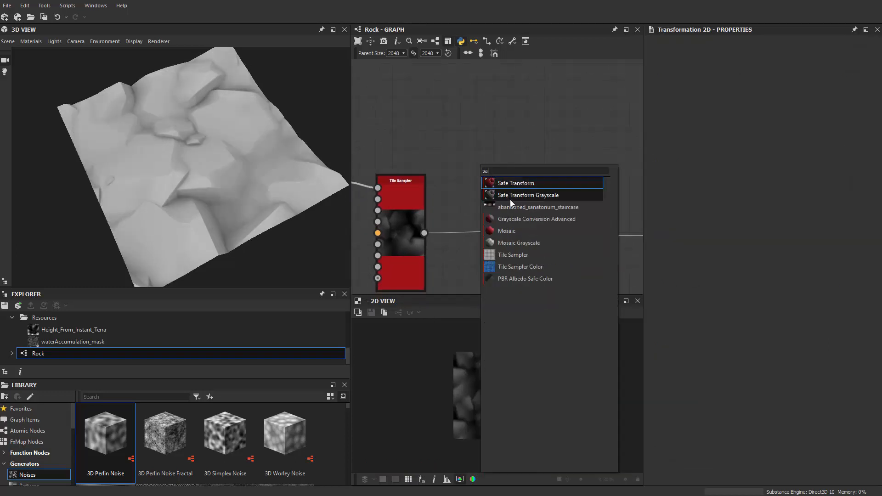
pyautogui.click(518, 194)
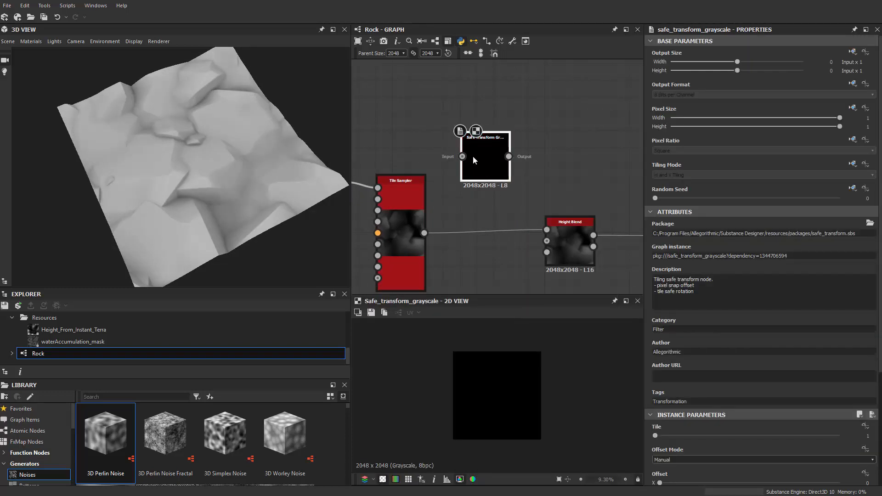
pyautogui.moveTo(462, 173); pyautogui.dragTo(424, 233)
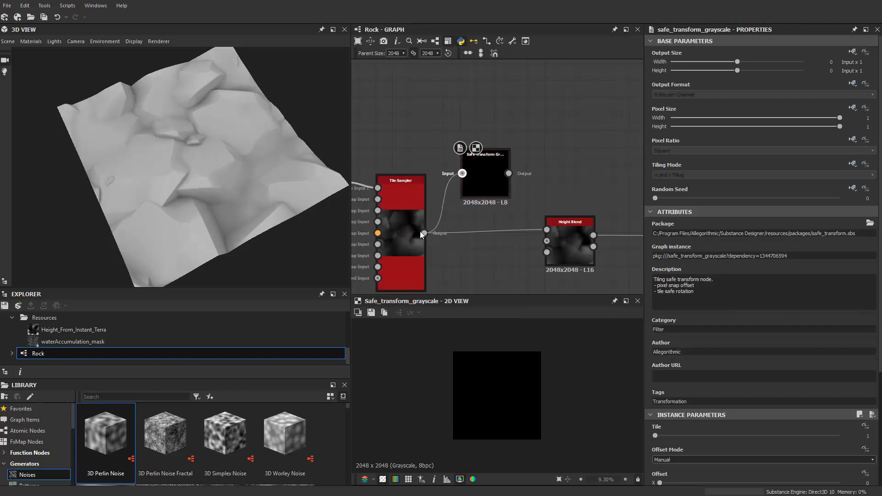
pyautogui.click(493, 187)
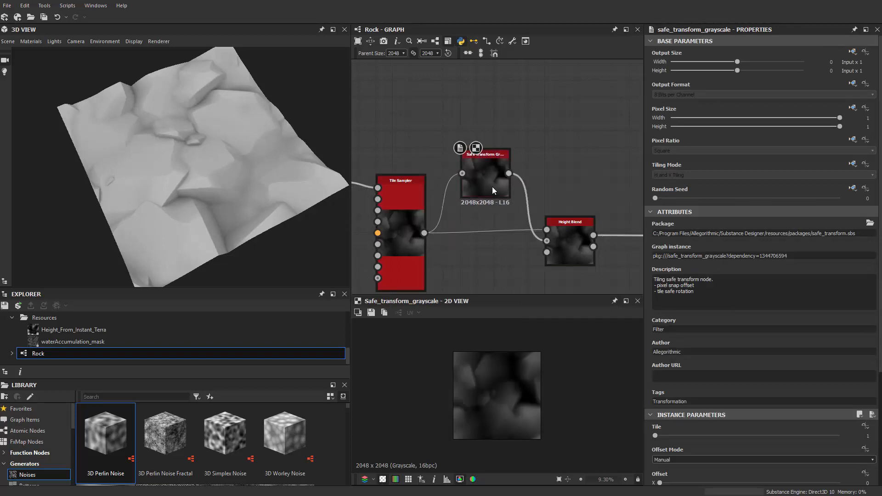
# Set the Safe Transform Grayscale's Tile to 2 and its X offset to about 0.42
pyautogui.scroll(-5, 785, 366)
pyautogui.scroll(-2, 785, 365)
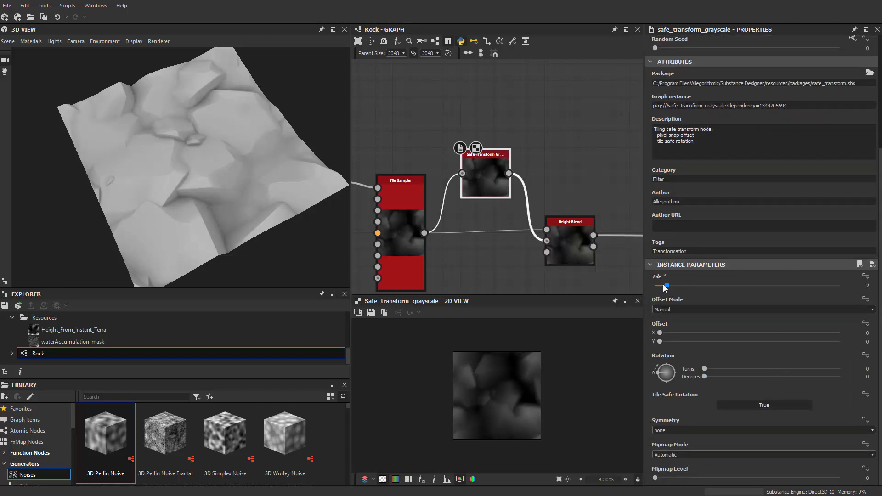
pyautogui.moveTo(490, 183); pyautogui.dragTo(476, 161, button='middle')
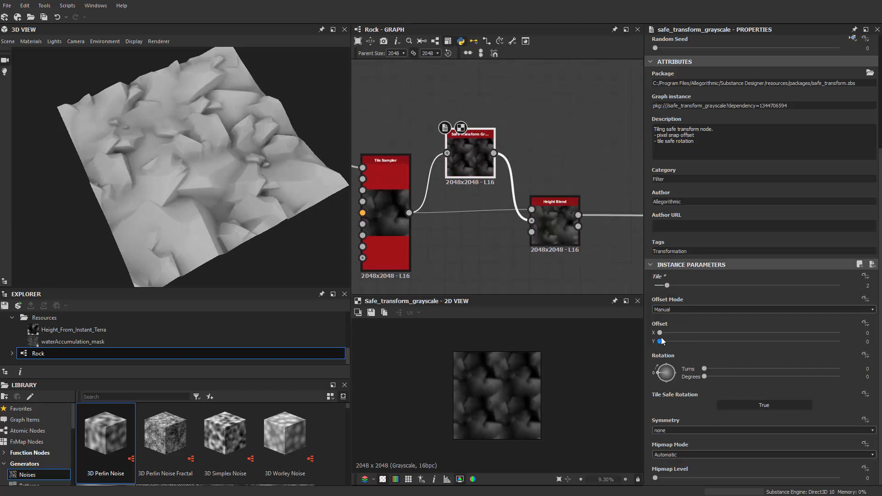
pyautogui.moveTo(660, 333); pyautogui.dragTo(730, 333)
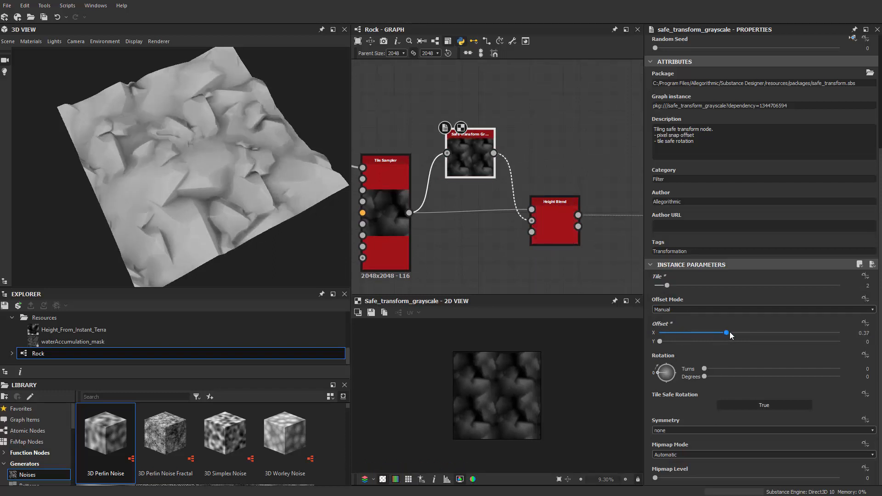
# Set the Height Blend's Height Offset to 0.8
pyautogui.click(570, 238)
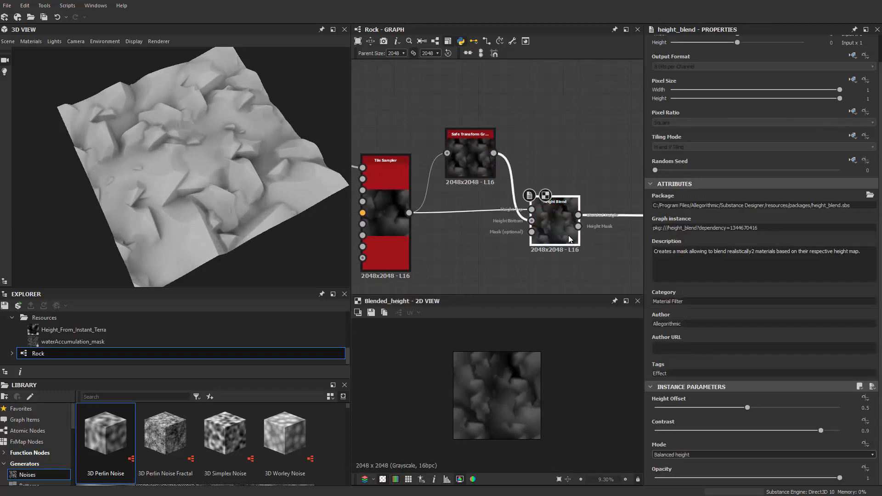
pyautogui.moveTo(756, 408); pyautogui.dragTo(806, 411)
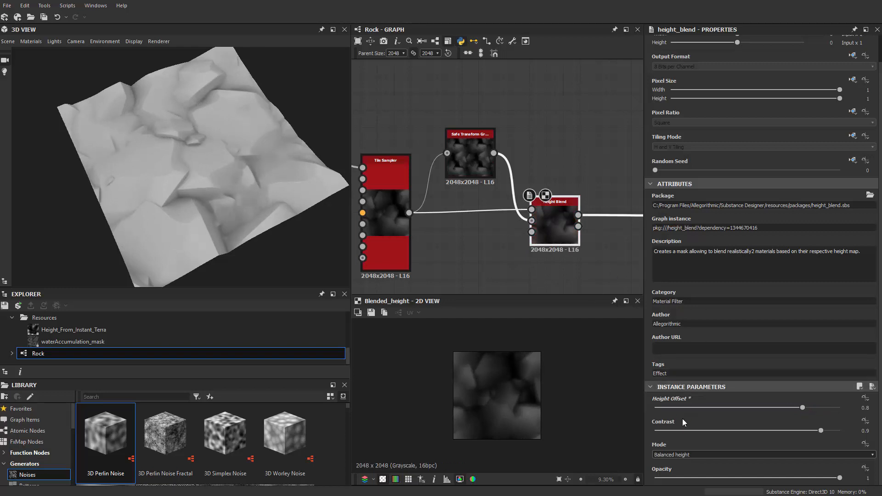
# Make room before the Height Blend and add an Auto Levels node below the Safe Transform Grayscale
pyautogui.moveTo(452, 199); pyautogui.dragTo(472, 199, button='middle')
pyautogui.moveTo(581, 231); pyautogui.dragTo(614, 232)
pyautogui.click(482, 248)
pyautogui.press('space')
pyautogui.write('auto')
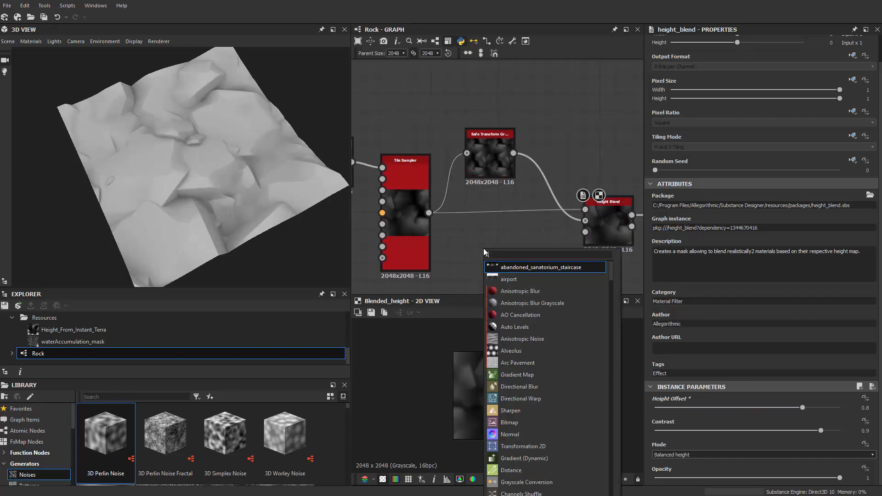
pyautogui.press('Down')
pyautogui.press('Up')
pyautogui.press('Return')
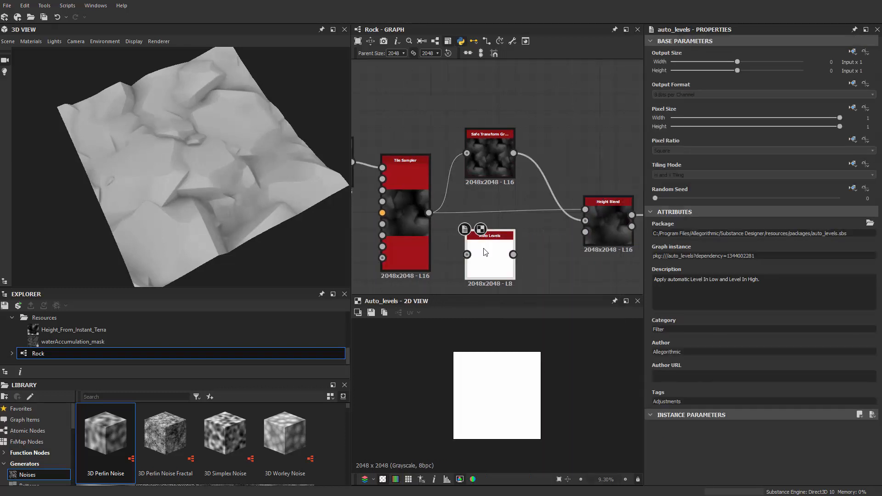
# Route the Tile Sampler's output through the Auto Levels node into the Height Blend's top input
pyautogui.moveTo(432, 214); pyautogui.dragTo(466, 255)
pyautogui.moveTo(582, 211); pyautogui.dragTo(584, 210)
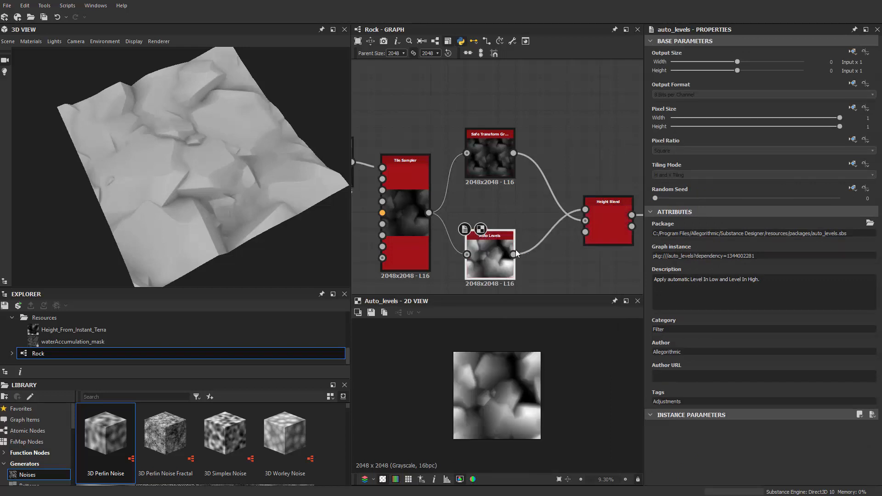
pyautogui.moveTo(492, 265); pyautogui.dragTo(493, 244)
# Swap the Height Blend's top and bottom inputs and set its Height Offset to 0.27
pyautogui.moveTo(555, 222); pyautogui.dragTo(466, 217, button='middle')
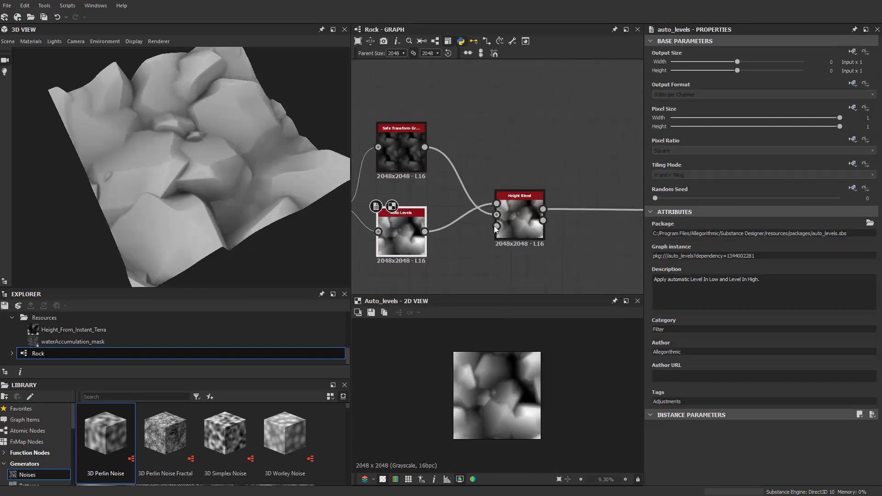
pyautogui.click(524, 215)
pyautogui.moveTo(800, 435); pyautogui.dragTo(752, 429)
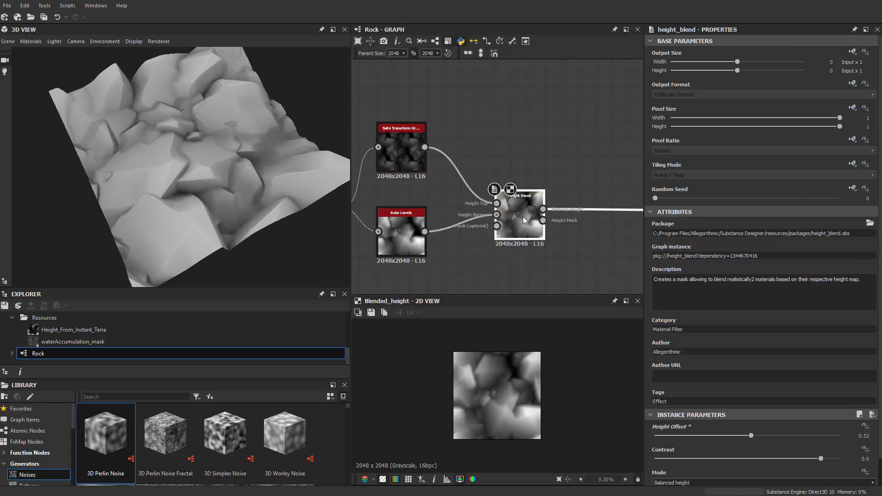
pyautogui.moveTo(706, 437); pyautogui.dragTo(703, 432)
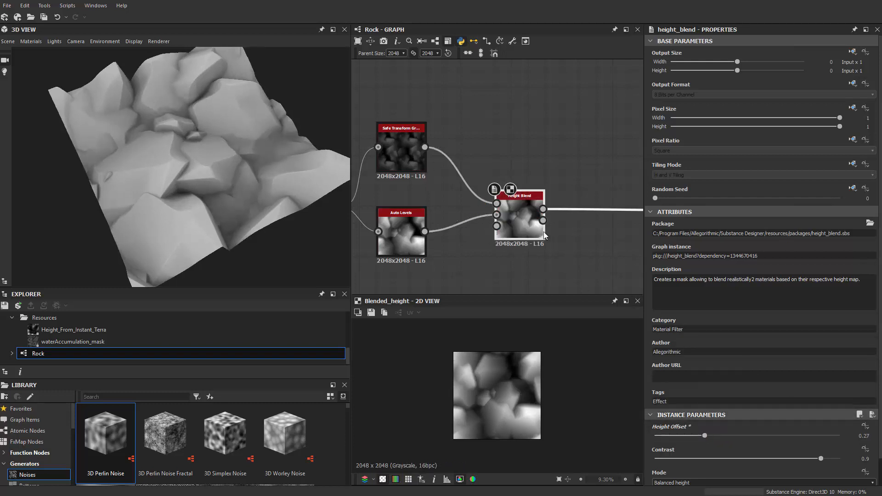
# Set the Safe Transform Grayscale's X offset to 0.34 and check the rock surface from a lower angle
pyautogui.click(412, 161)
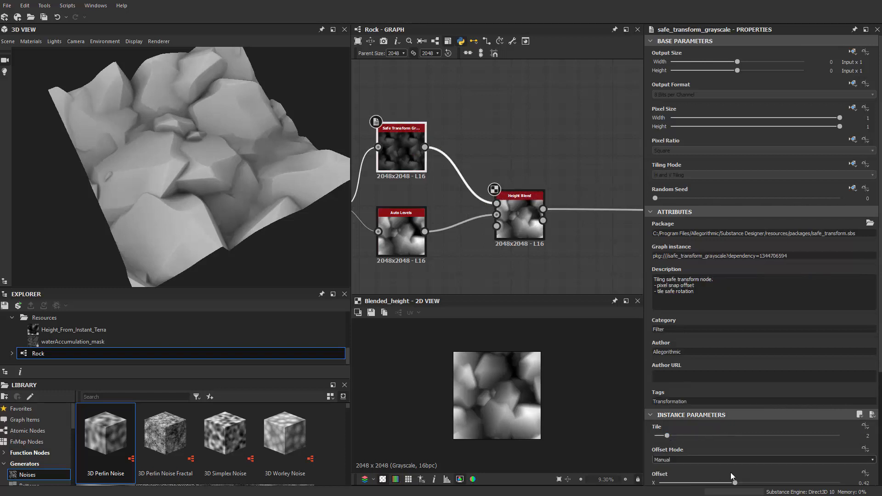
pyautogui.scroll(-3, 730, 472)
pyautogui.moveTo(735, 400)
pyautogui.mouseDown()
pyautogui.moveTo(835, 391)
pyautogui.moveTo(721, 394)
pyautogui.mouseUp()
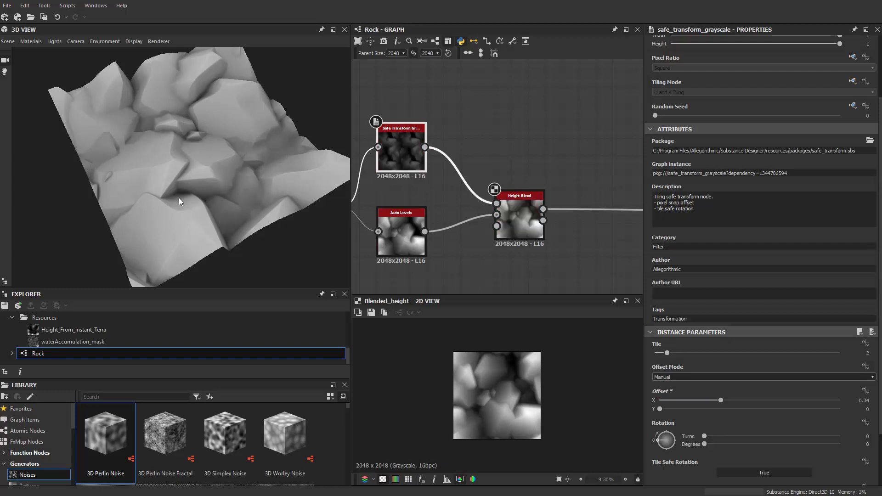
pyautogui.moveTo(179, 198); pyautogui.dragTo(112, 172)
# Try adding a Histogram Range node after the Height Blend and undo it
pyautogui.moveTo(520, 148); pyautogui.dragTo(432, 87, button='middle')
pyautogui.moveTo(507, 123); pyautogui.dragTo(544, 176, button='middle')
pyautogui.press('space')
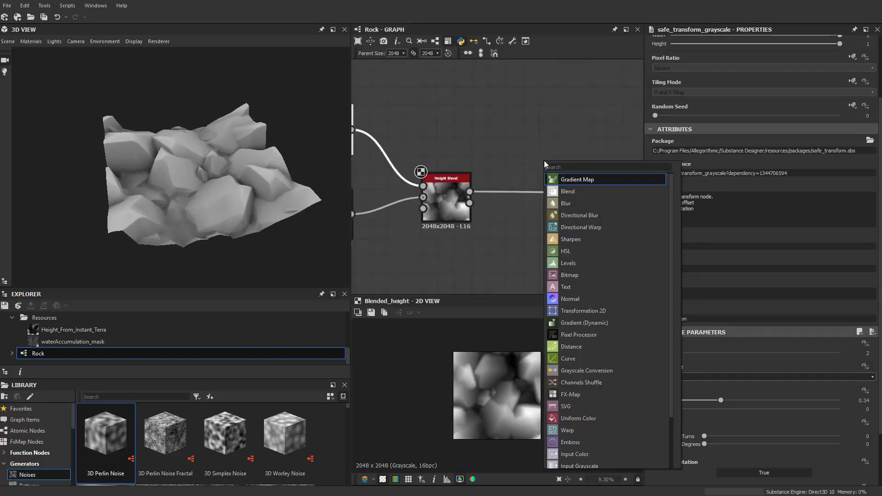
pyautogui.write('hist')
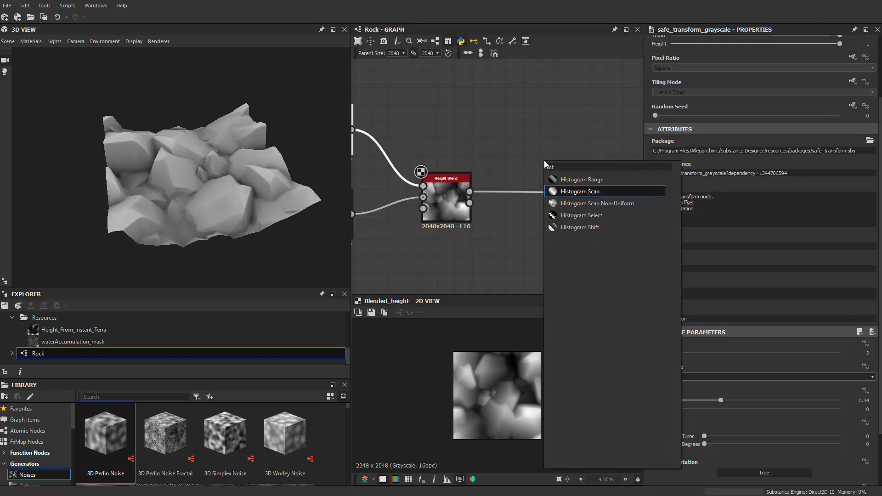
pyautogui.press('Return')
pyautogui.hotkey('ctrl', 'z')
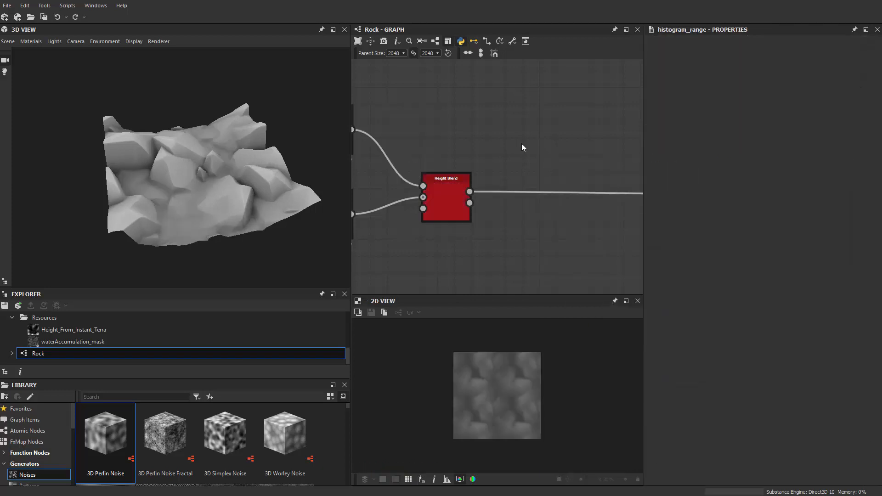
pyautogui.press('space')
pyautogui.write('h')
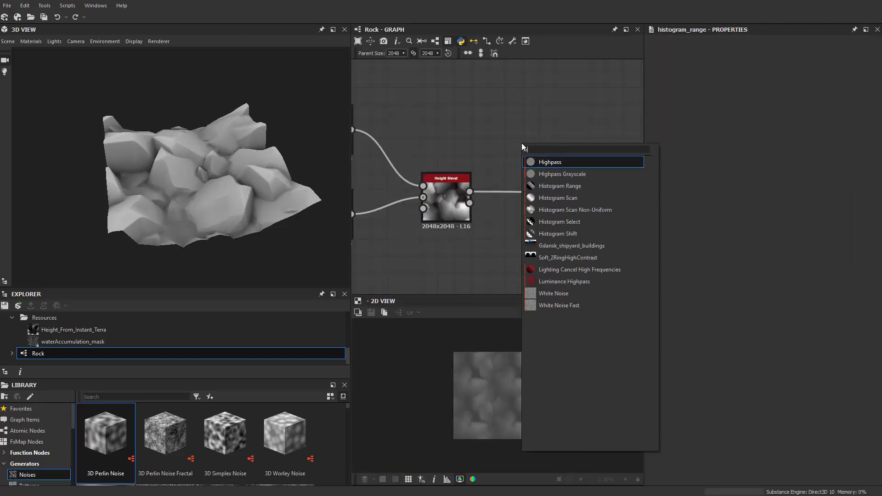
pyautogui.write('i')
pyautogui.press('BackSpace')
pyautogui.press('BackSpace')
pyautogui.write('hist\\')
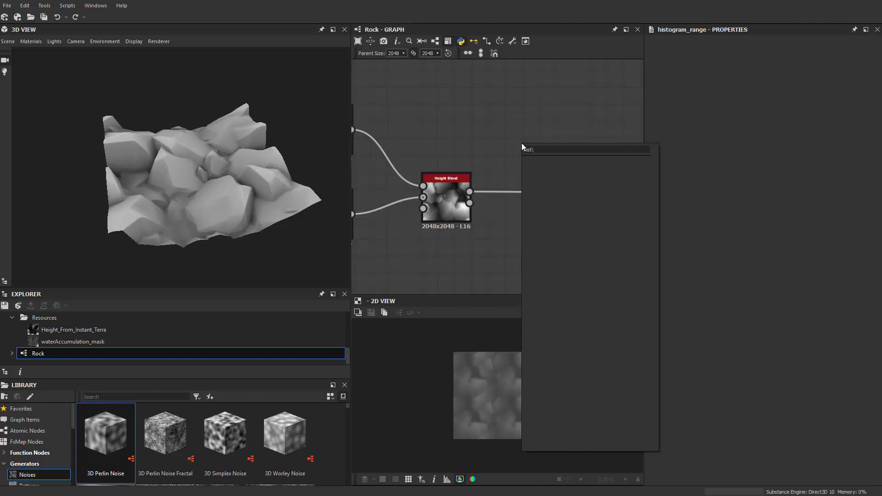
pyautogui.press('Return')
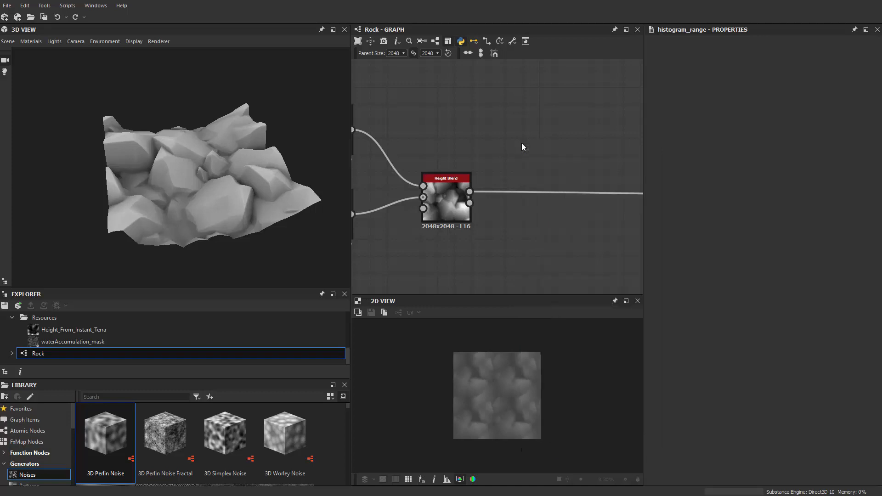
# Place a Histogram Range node after the Height Blend and route its output into the Transformation 2D node
pyautogui.click(464, 190)
pyautogui.scroll(-3, 569, 141)
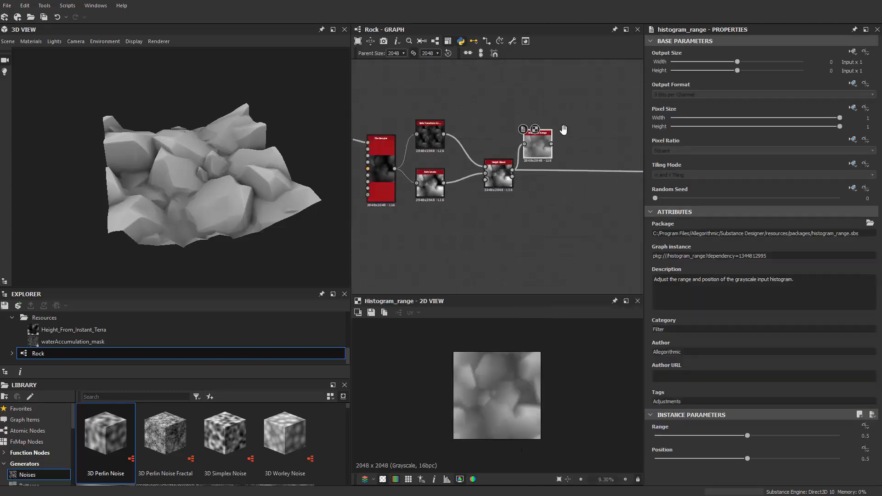
pyautogui.moveTo(563, 131); pyautogui.dragTo(446, 128, button='middle')
pyautogui.click(434, 143)
pyautogui.scroll(-1, 514, 141)
pyautogui.moveTo(536, 148); pyautogui.dragTo(452, 146, button='middle')
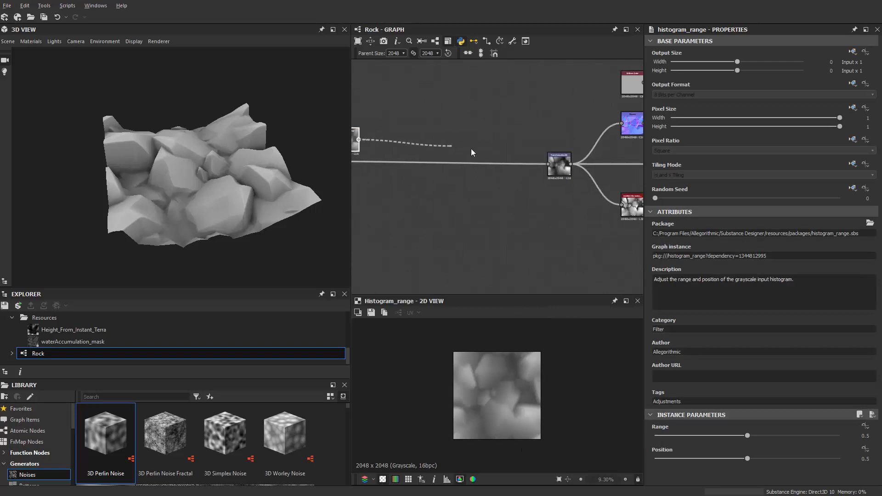
pyautogui.click(554, 171)
pyautogui.moveTo(420, 207); pyautogui.dragTo(580, 221, button='middle')
pyautogui.moveTo(512, 165); pyautogui.dragTo(570, 194)
# Examine the rock surface in 3D and preview the Multiply Blend in the source shape's node chain
pyautogui.moveTo(198, 250); pyautogui.dragTo(267, 164)
pyautogui.moveTo(437, 148); pyautogui.dragTo(568, 152, button='middle')
pyautogui.scroll(2, 568, 151)
pyautogui.scroll(3, 563, 221)
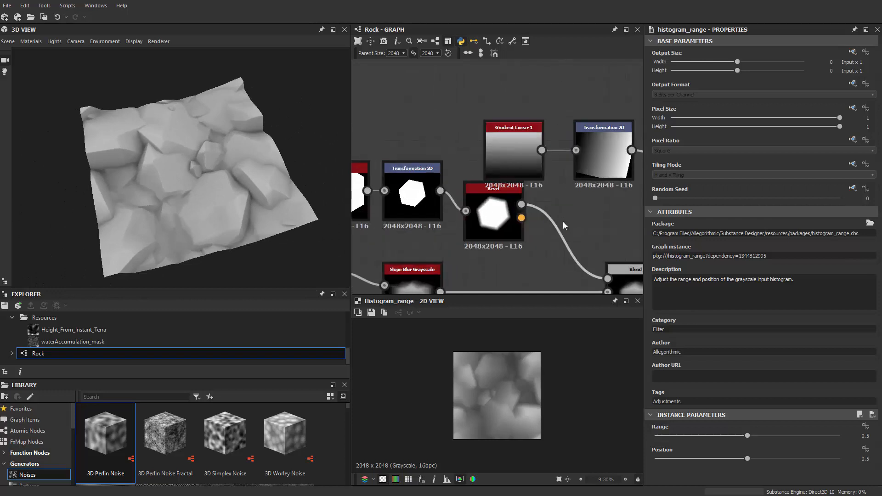
pyautogui.scroll(3, 519, 178)
pyautogui.doubleClick(508, 224)
pyautogui.scroll(1, 550, 261)
pyautogui.moveTo(572, 256); pyautogui.dragTo(555, 214, button='middle')
pyautogui.moveTo(258, 272); pyautogui.dragTo(285, 230)
pyautogui.scroll(-3, 468, 199)
pyautogui.scroll(-5, 469, 199)
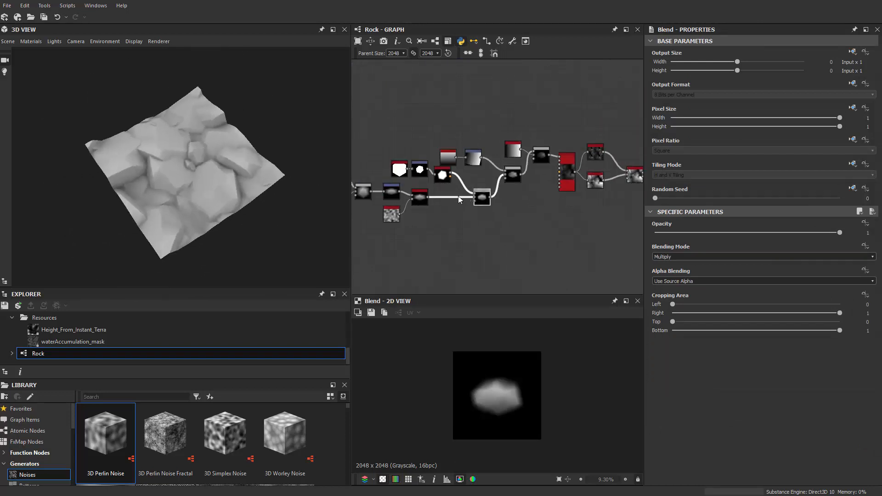
pyautogui.scroll(6, 537, 166)
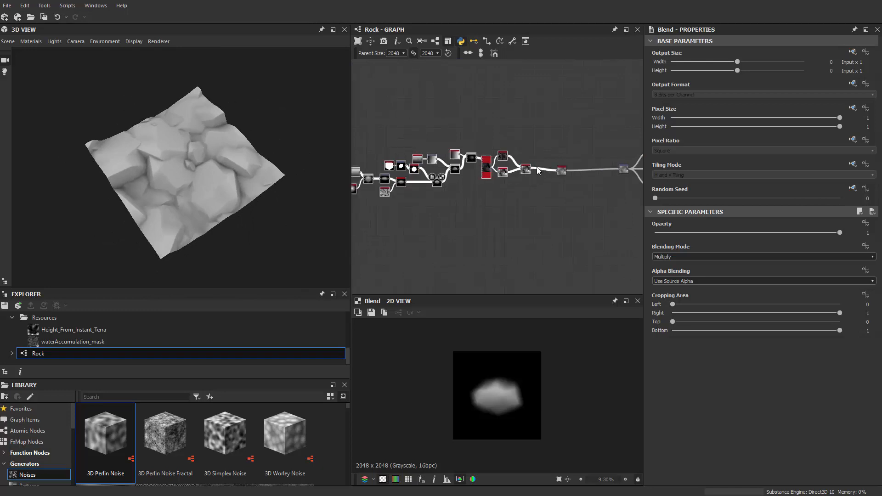
# Add a Cells 1 noise node and arrange it above the Histogram Range node
pyautogui.moveTo(517, 137); pyautogui.dragTo(472, 127, button='middle')
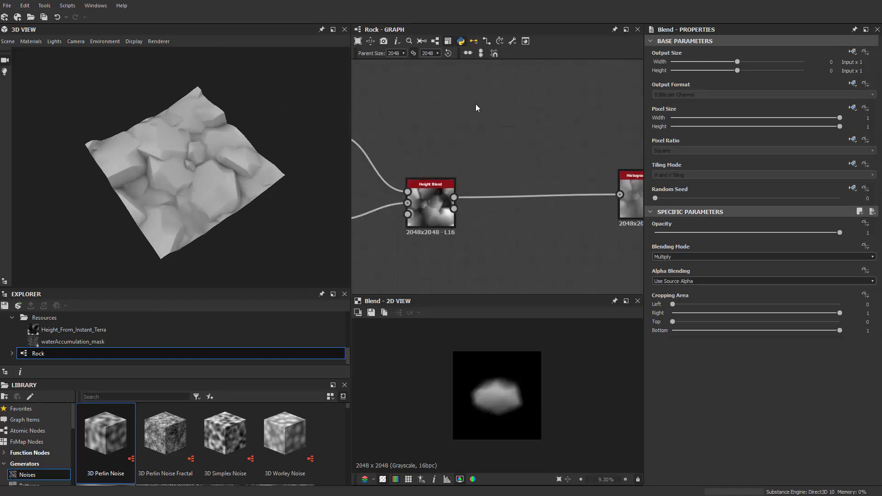
pyautogui.press('space')
pyautogui.write('cells')
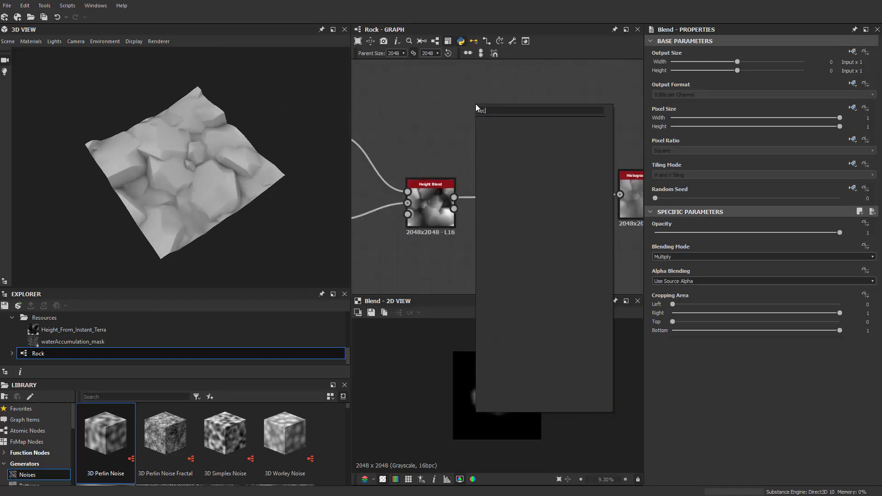
pyautogui.press('Return')
pyautogui.scroll(-2, 476, 106)
pyautogui.moveTo(487, 114); pyautogui.dragTo(587, 115)
pyautogui.moveTo(592, 171); pyautogui.dragTo(557, 172)
pyautogui.moveTo(573, 109); pyautogui.dragTo(545, 111)
pyautogui.moveTo(557, 118); pyautogui.dragTo(494, 168, button='middle')
pyautogui.scroll(1, 494, 168)
# Add an Invert Grayscale node beside Cells 1 and feed it with the Cells 1 output
pyautogui.click(539, 116)
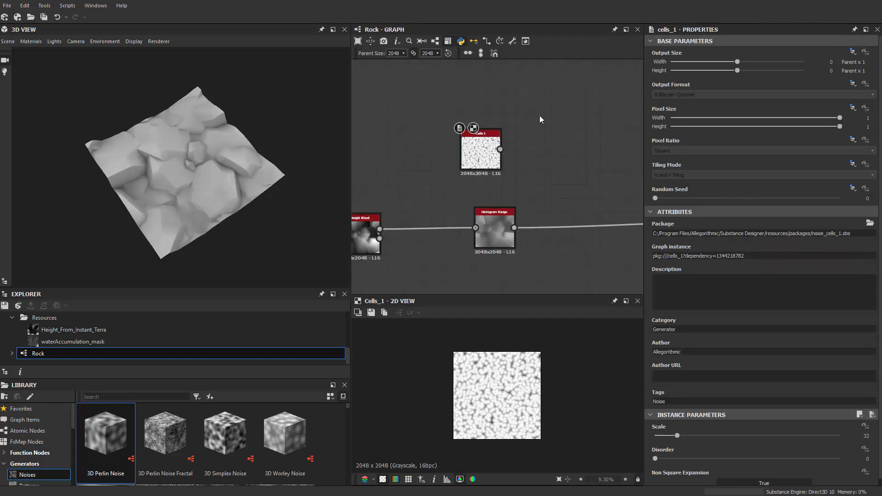
pyautogui.press('space')
pyautogui.write('invert')
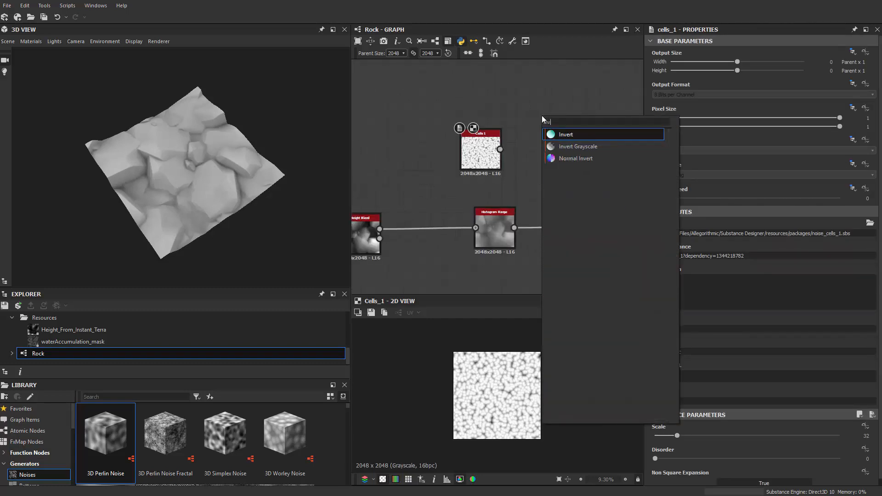
pyautogui.press('Down')
pyautogui.press('Return')
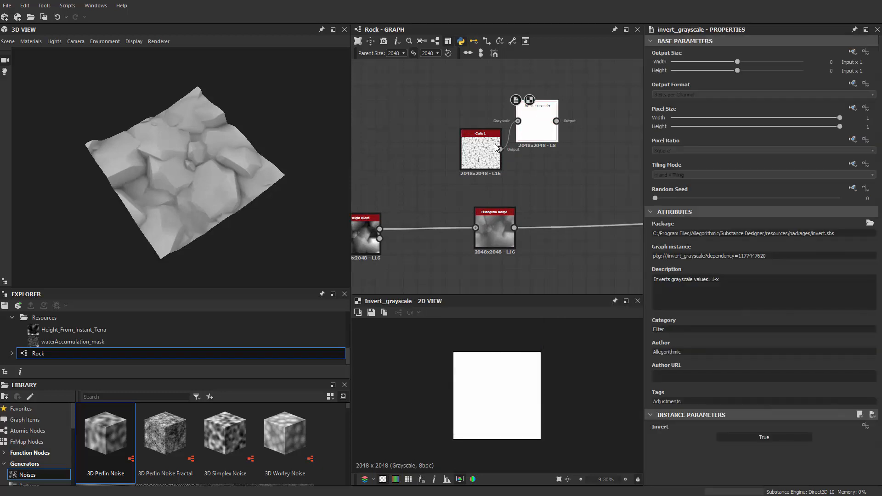
pyautogui.moveTo(498, 148); pyautogui.dragTo(500, 148)
pyautogui.moveTo(538, 134); pyautogui.dragTo(543, 155)
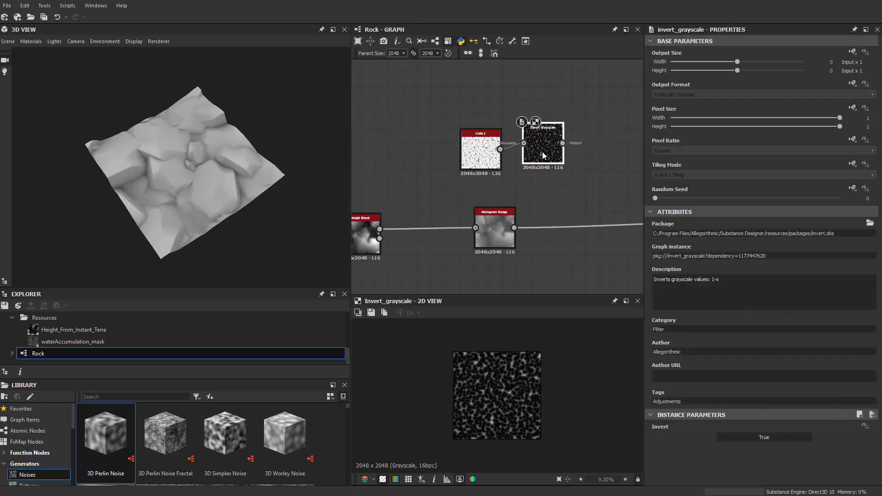
# Lower the Scale of the Cells 1 node to get larger cells
pyautogui.click(501, 174)
pyautogui.moveTo(680, 435); pyautogui.dragTo(660, 441)
pyautogui.moveTo(545, 166); pyautogui.dragTo(518, 164, button='middle')
# Add a Blend node with Invert Grayscale as its foreground and Histogram Range as its background
pyautogui.click(507, 165)
pyautogui.scroll(2, 519, 165)
pyautogui.press('space')
pyautogui.write('blend')
pyautogui.press('Return')
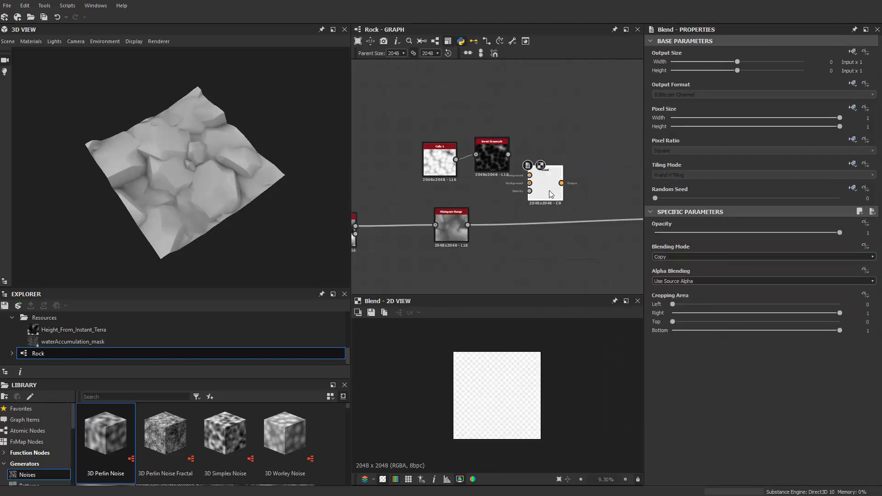
pyautogui.moveTo(543, 193); pyautogui.dragTo(540, 191)
pyautogui.moveTo(412, 257); pyautogui.dragTo(540, 204)
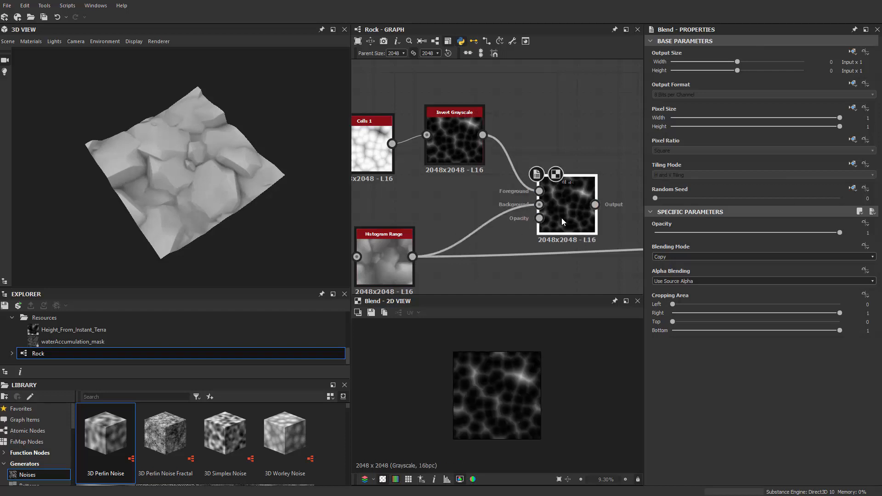
# Set the new Blend's mode to Min (Darken) and connect its output to the Transformation 2D node
pyautogui.click(701, 257)
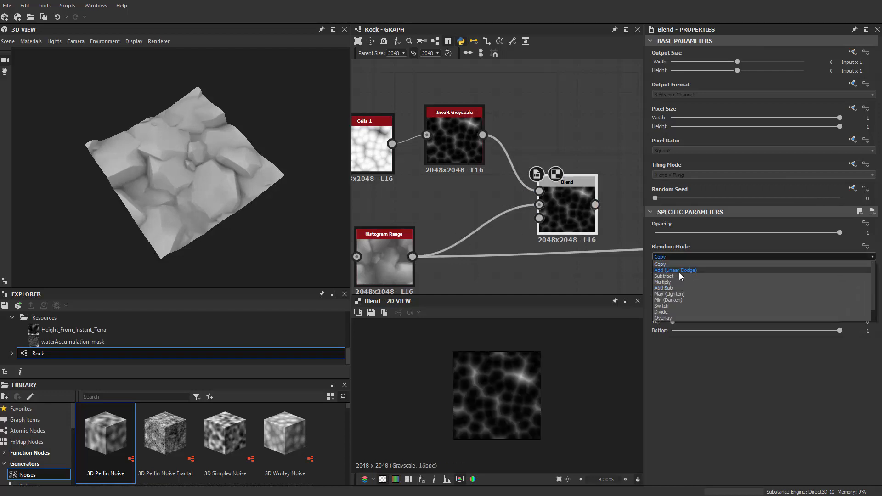
pyautogui.click(682, 300)
pyautogui.scroll(-3, 551, 242)
pyautogui.moveTo(550, 241); pyautogui.dragTo(410, 193, button='middle')
pyautogui.scroll(1, 427, 180)
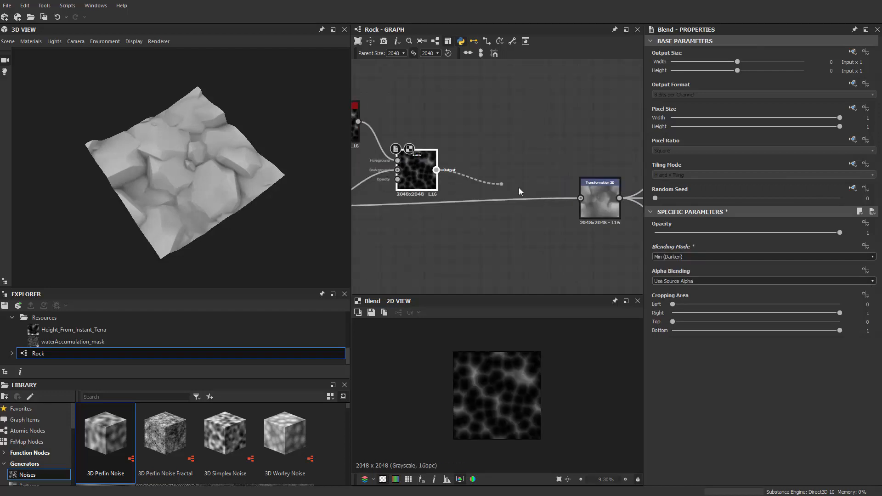
pyautogui.moveTo(566, 199); pyautogui.dragTo(567, 200)
# Set the Min (Darken) Blend's Opacity to 0.1 and check its effect on the 3D rock surface
pyautogui.scroll(1, 493, 213)
pyautogui.moveTo(433, 208); pyautogui.dragTo(505, 239, button='middle')
pyautogui.scroll(1, 489, 233)
pyautogui.moveTo(491, 179); pyautogui.dragTo(493, 197)
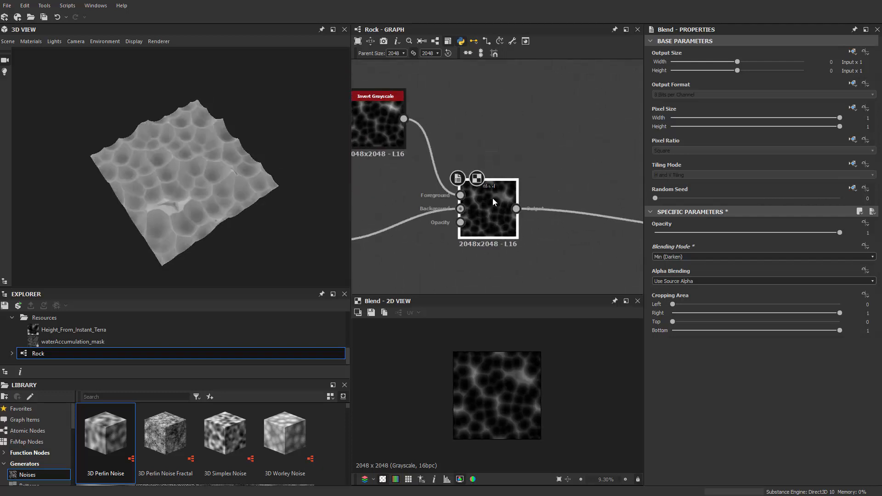
pyautogui.scroll(1, 495, 200)
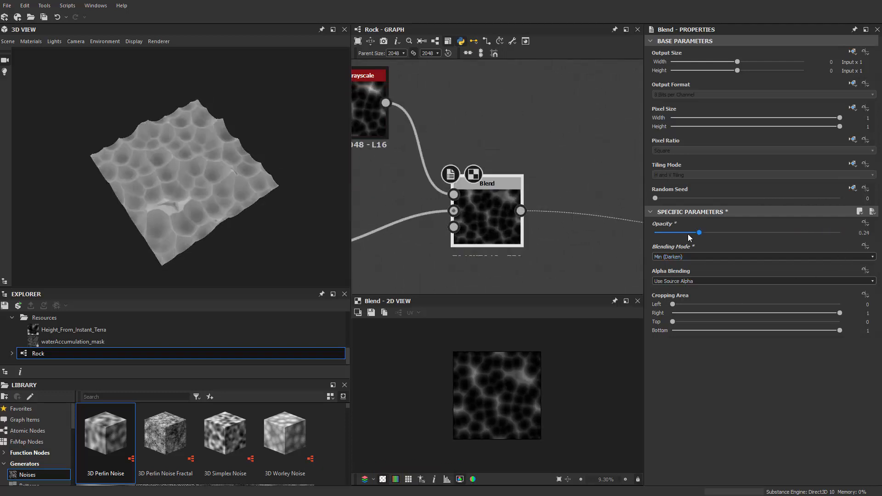
pyautogui.moveTo(688, 234)
pyautogui.mouseDown()
pyautogui.moveTo(663, 238)
pyautogui.moveTo(675, 238)
pyautogui.mouseUp()
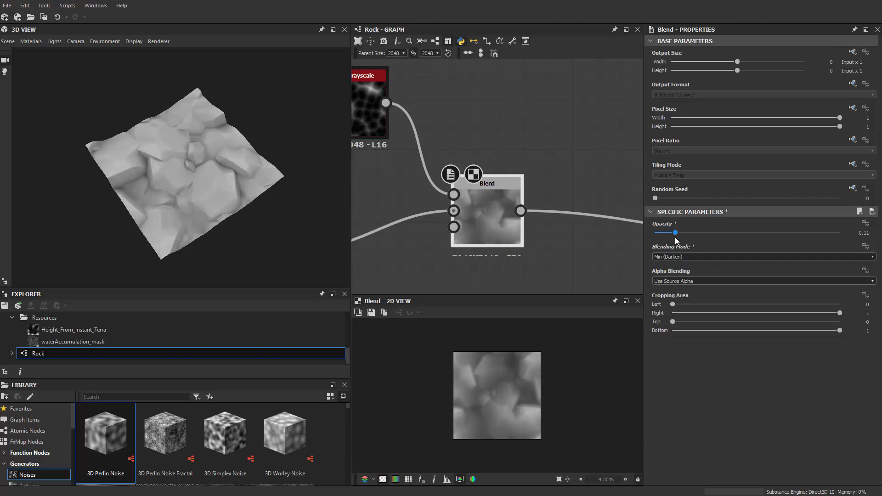
pyautogui.scroll(10, 228, 186)
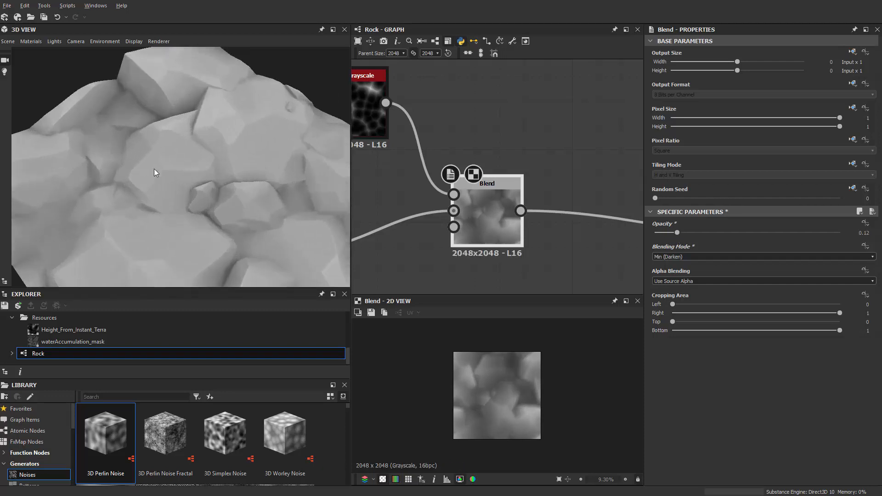
pyautogui.moveTo(233, 161); pyautogui.dragTo(300, 147)
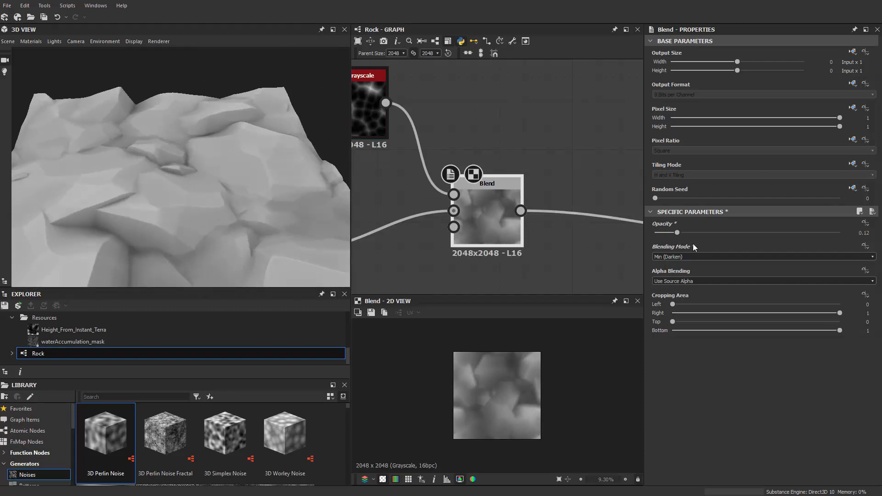
pyautogui.moveTo(655, 236); pyautogui.dragTo(675, 236)
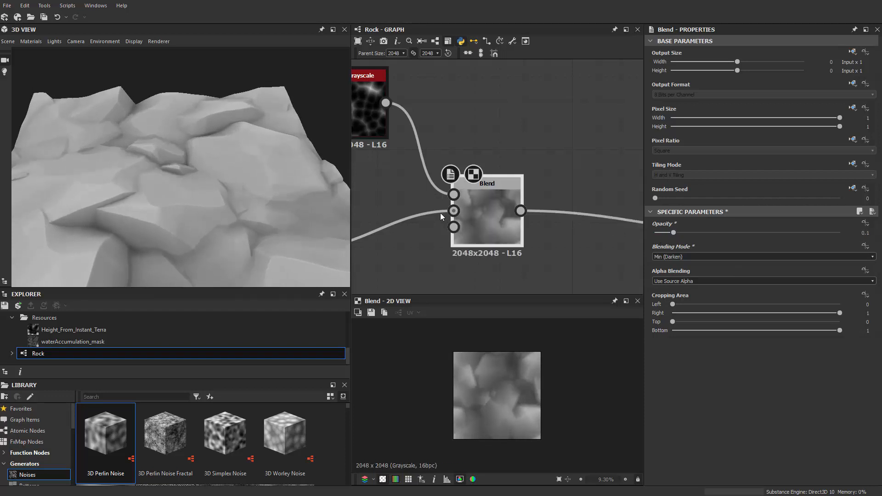
pyautogui.moveTo(145, 177); pyautogui.dragTo(120, 229)
pyautogui.scroll(-8, 125, 214)
pyautogui.moveTo(190, 196); pyautogui.dragTo(216, 180)
# Make room before the Min (Darken) Blend and add a Directional Warp node
pyautogui.scroll(-3, 562, 201)
pyautogui.moveTo(563, 202); pyautogui.dragTo(613, 227)
pyautogui.moveTo(515, 200); pyautogui.dragTo(524, 217, button='middle')
pyautogui.press('space')
pyautogui.write('dire')
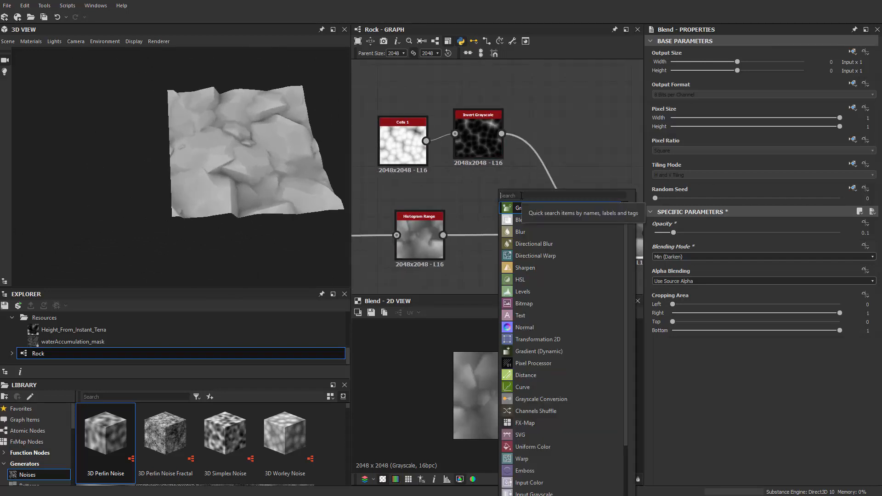
pyautogui.click(521, 225)
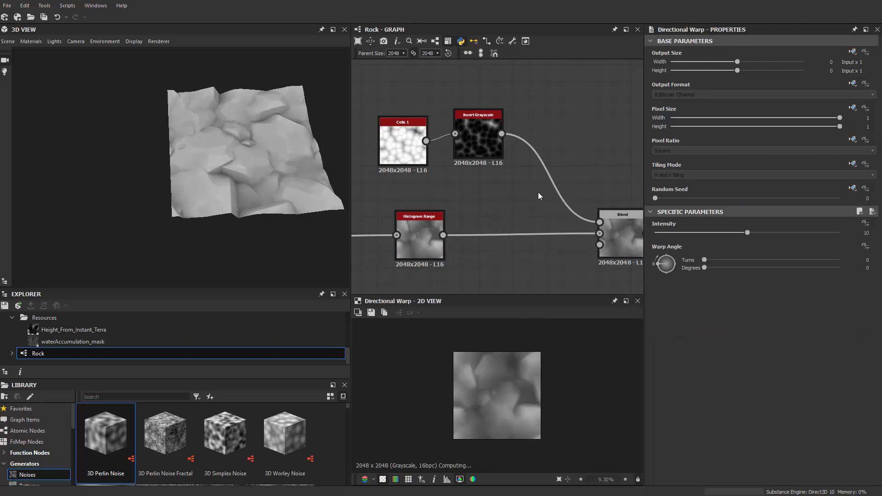
# Feed the Directional Warp from Invert Grayscale and reconnect the Blend's output directly to the Transformation 2D node
pyautogui.scroll(-2, 545, 174)
pyautogui.moveTo(639, 194); pyautogui.dragTo(558, 173, button='middle')
pyautogui.moveTo(572, 202); pyautogui.dragTo(472, 129)
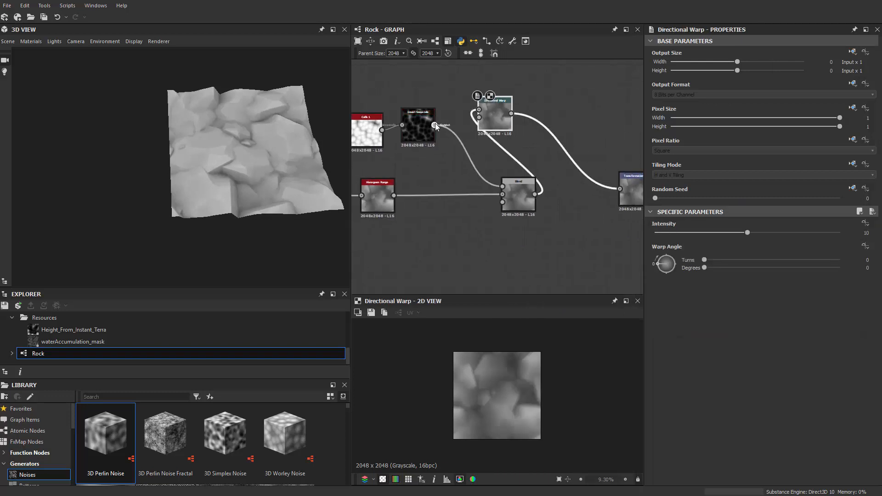
pyautogui.keyDown('shift'); pyautogui.moveTo(535, 194); pyautogui.dragTo(611, 191); pyautogui.keyUp('shift')
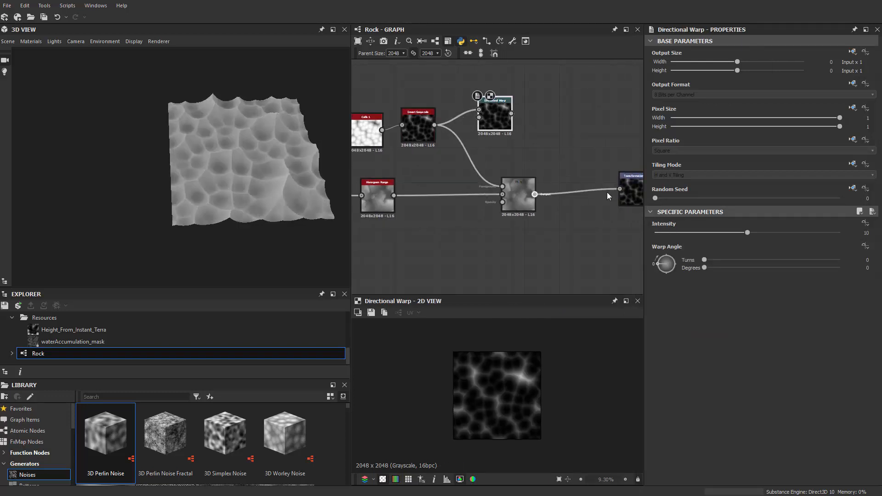
pyautogui.scroll(2, 520, 193)
pyautogui.moveTo(511, 192); pyautogui.dragTo(565, 189)
# Connect the Histogram Range output to the Directional Warp's Intensity Input
pyautogui.click(476, 110)
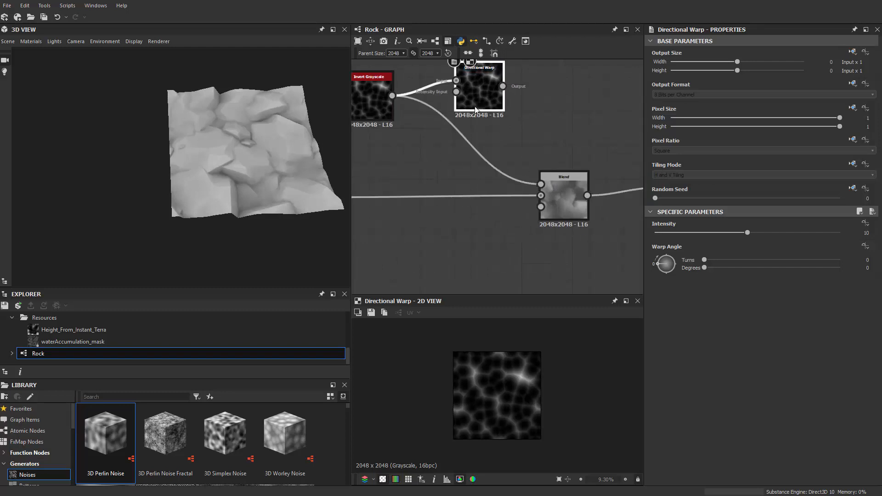
pyautogui.moveTo(399, 162); pyautogui.dragTo(519, 157, button='middle')
pyautogui.moveTo(584, 105); pyautogui.dragTo(553, 112, button='middle')
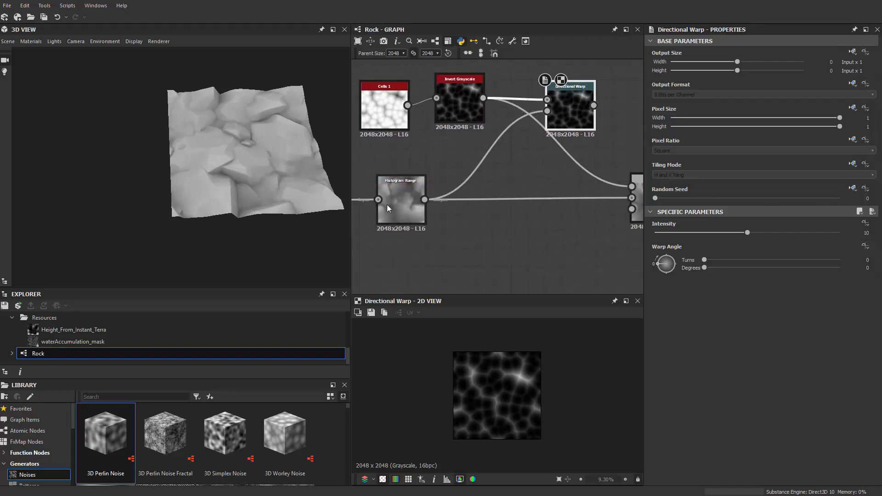
# Set the Directional Warp's Warp Angle to 26 degrees and its Intensity to 40, and inspect the warped cells
pyautogui.moveTo(748, 234); pyautogui.dragTo(840, 233)
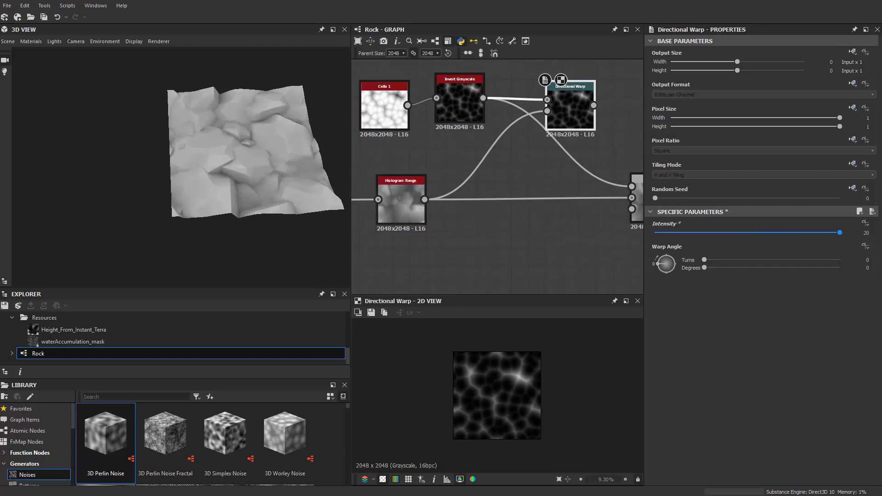
pyautogui.moveTo(662, 266); pyautogui.dragTo(845, 251)
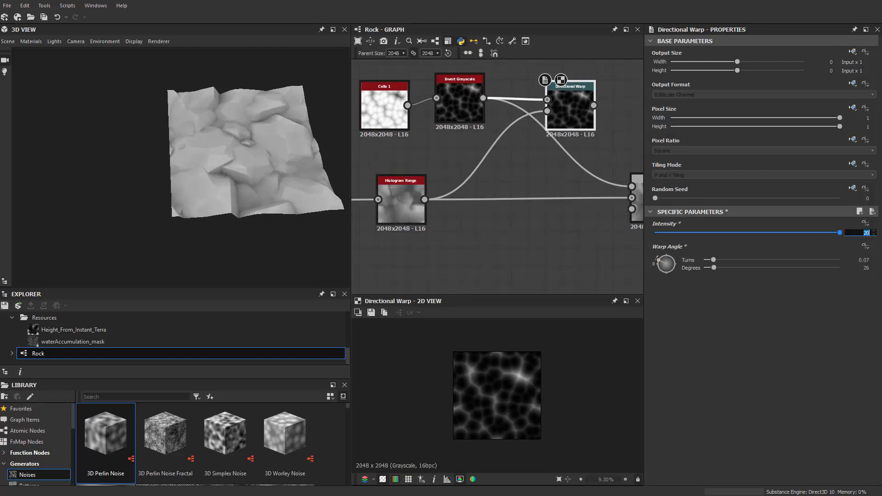
pyautogui.write('40')
pyautogui.press('Return')
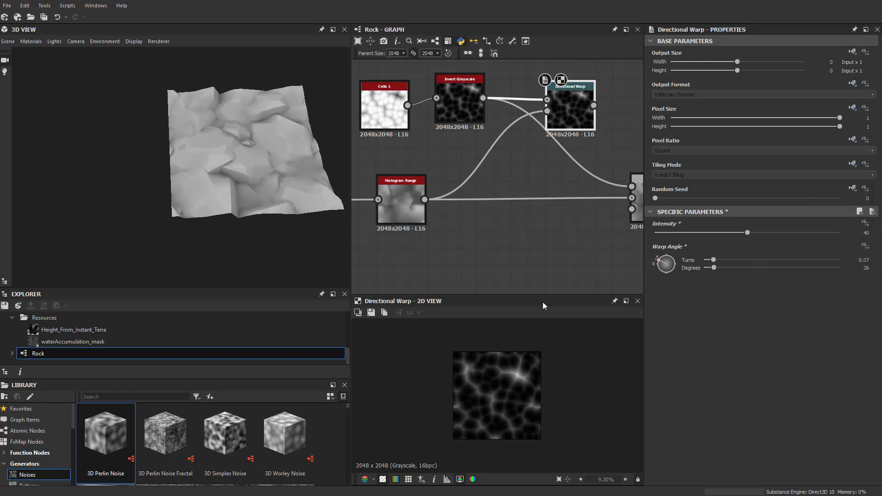
pyautogui.scroll(6, 510, 413)
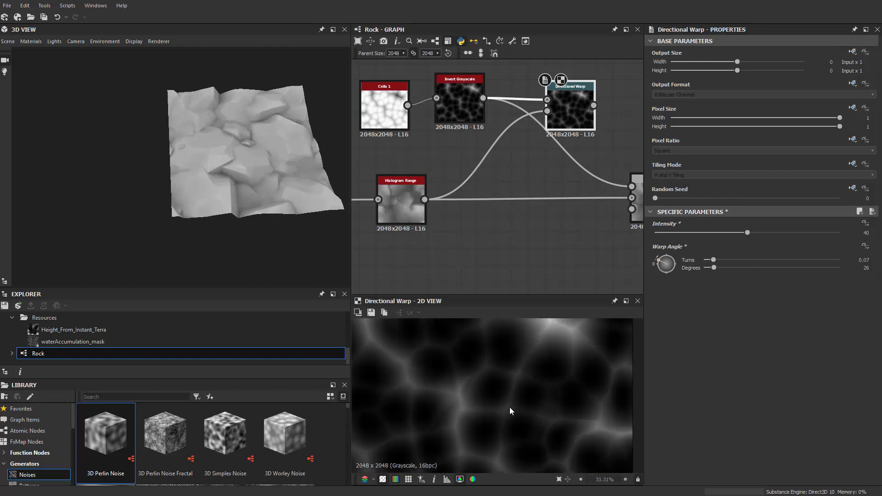
pyautogui.scroll(1, 510, 410)
# Raise the Directional Warp's Intensity to 80
pyautogui.moveTo(513, 258); pyautogui.dragTo(471, 258, button='middle')
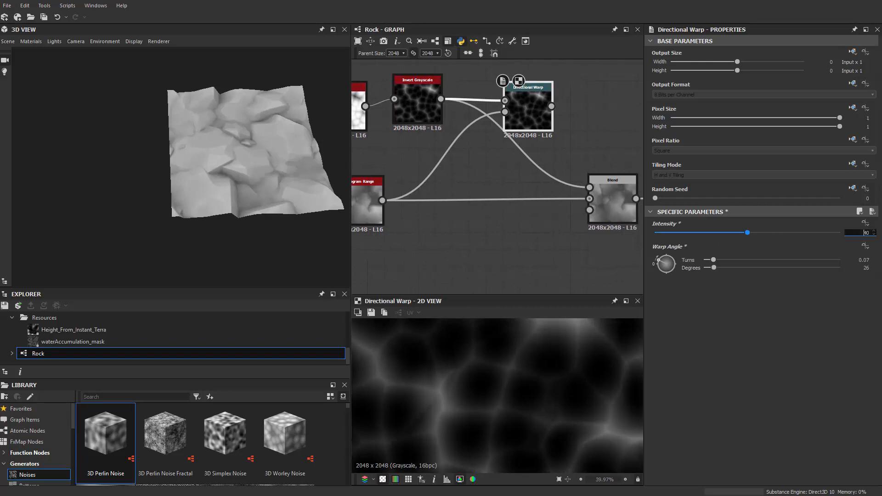
pyautogui.write('80')
pyautogui.press('Return')
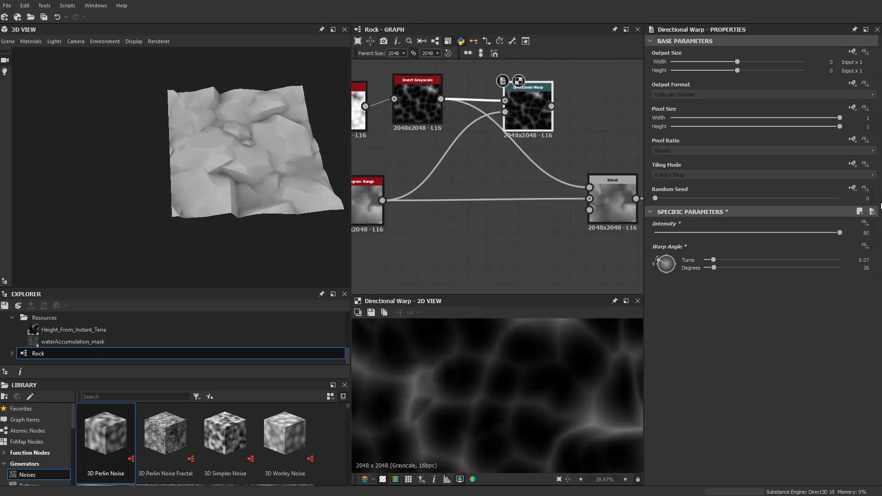
# Try connecting the Directional Warp's output to the Blend's background input and undo it
pyautogui.moveTo(504, 206); pyautogui.dragTo(446, 214, button='middle')
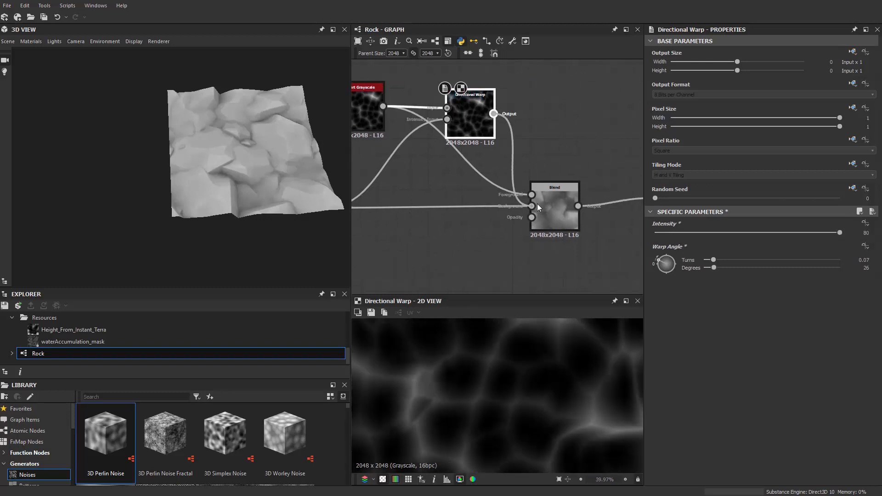
pyautogui.moveTo(538, 208); pyautogui.dragTo(533, 207)
pyautogui.hotkey('ctrl', 'z')
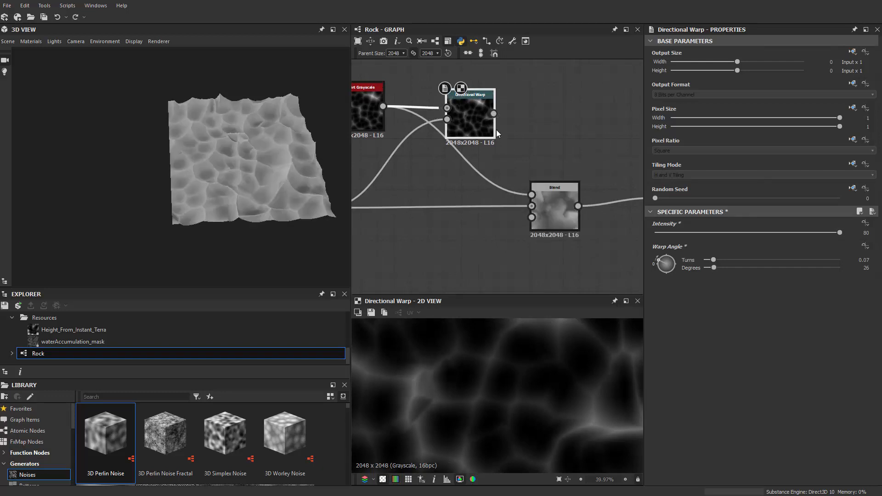
# Connect the Directional Warp's output to the Blend's foreground input and inspect the rock surface in 3D
pyautogui.moveTo(494, 113); pyautogui.dragTo(532, 195)
pyautogui.scroll(3, 234, 180)
pyautogui.moveTo(235, 180)
pyautogui.mouseDown()
pyautogui.moveTo(261, 184)
pyautogui.moveTo(198, 161)
pyautogui.moveTo(172, 133)
pyautogui.moveTo(182, 118)
pyautogui.moveTo(176, 158)
pyautogui.moveTo(210, 227)
pyautogui.moveTo(260, 178)
pyautogui.moveTo(242, 189)
pyautogui.moveTo(142, 162)
pyautogui.moveTo(146, 206)
pyautogui.moveTo(205, 184)
pyautogui.moveTo(239, 187)
pyautogui.moveTo(230, 163)
pyautogui.moveTo(223, 186)
pyautogui.mouseUp()
pyautogui.scroll(2, 198, 161)
pyautogui.scroll(-3, 181, 117)
pyautogui.scroll(1, 511, 192)
pyautogui.scroll(3, 144, 145)
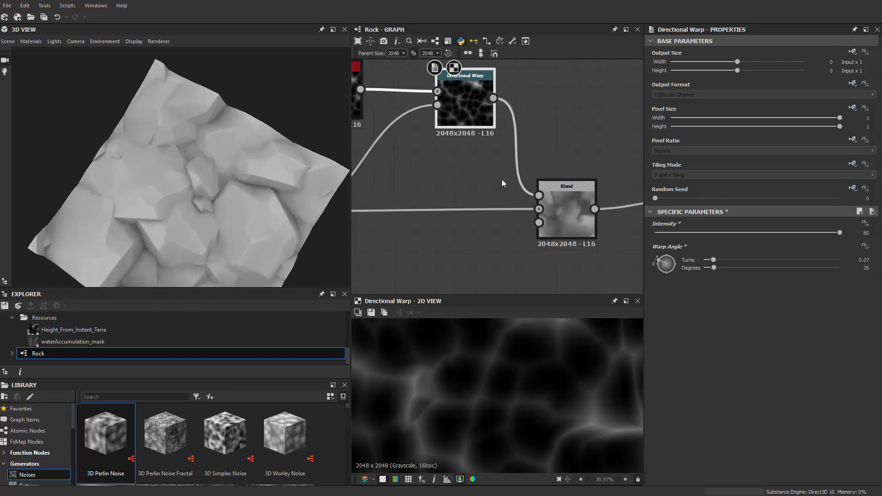
pyautogui.scroll(-3, 502, 183)
pyautogui.moveTo(265, 161); pyautogui.dragTo(244, 190)
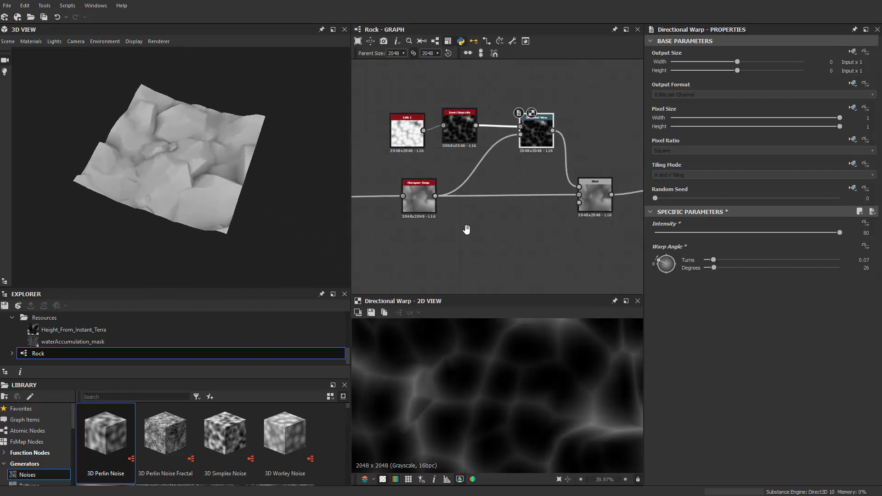
# Lower the Slope Blur Grayscale's Intensity to 1.11 and inspect the rock edges in 3D
pyautogui.moveTo(467, 230); pyautogui.dragTo(605, 217, button='middle')
pyautogui.scroll(-2, 408, 229)
pyautogui.scroll(2, 477, 210)
pyautogui.moveTo(408, 230)
pyautogui.mouseDown(button='middle')
pyautogui.moveTo(524, 217)
pyautogui.moveTo(595, 229)
pyautogui.mouseUp(button='middle')
pyautogui.scroll(1, 477, 210)
pyautogui.moveTo(474, 234)
pyautogui.mouseDown(button='middle')
pyautogui.moveTo(589, 228)
pyautogui.moveTo(466, 223)
pyautogui.moveTo(540, 214)
pyautogui.mouseUp(button='middle')
pyautogui.scroll(1, 466, 238)
pyautogui.scroll(1, 540, 214)
pyautogui.click(508, 199)
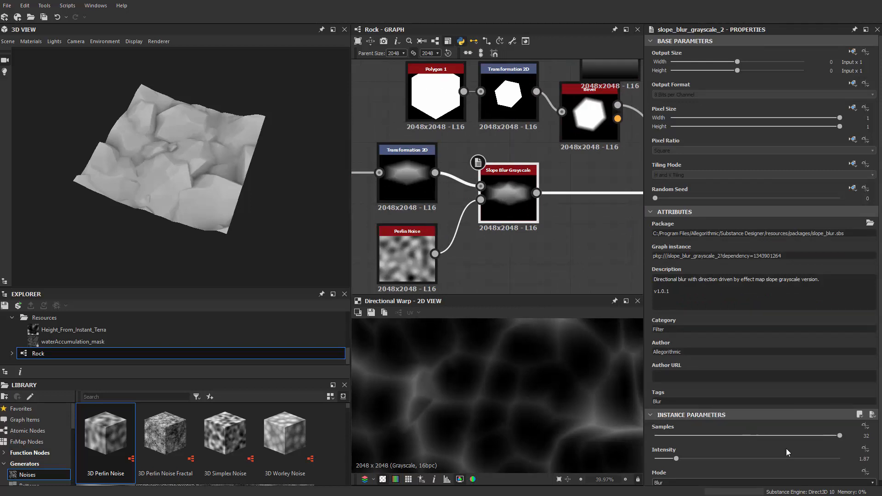
pyautogui.moveTo(666, 459); pyautogui.dragTo(668, 459)
pyautogui.scroll(3, 257, 257)
pyautogui.moveTo(251, 255); pyautogui.dragTo(233, 189)
pyautogui.scroll(3, 247, 189)
pyautogui.scroll(-8, 476, 221)
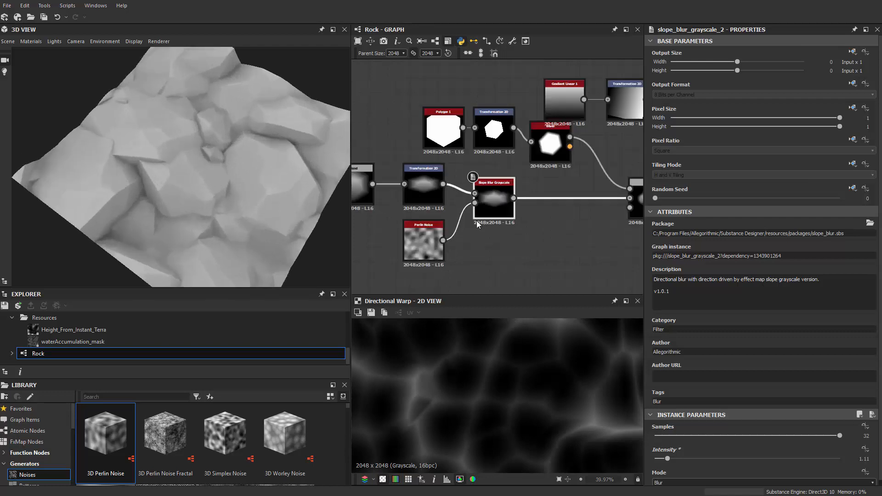
# Add a Transformation 2D node fed by the Directional Warp and place it above the Blend
pyautogui.scroll(-5, 507, 207)
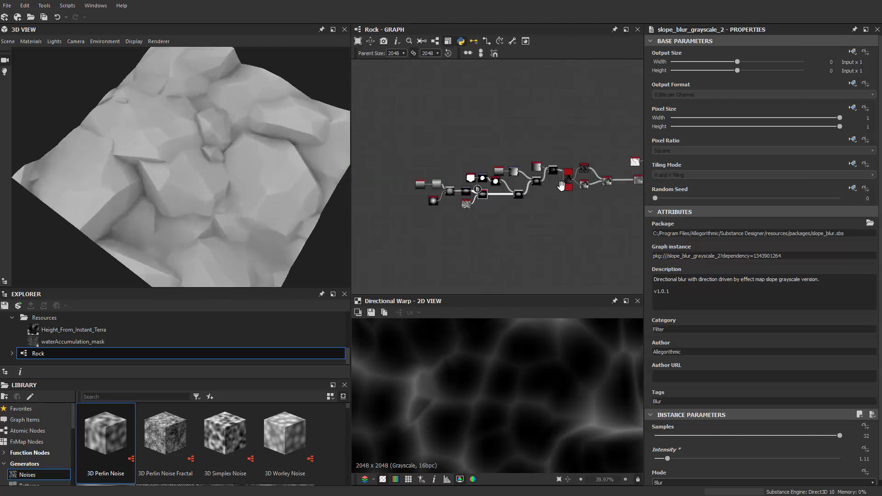
pyautogui.scroll(8, 503, 152)
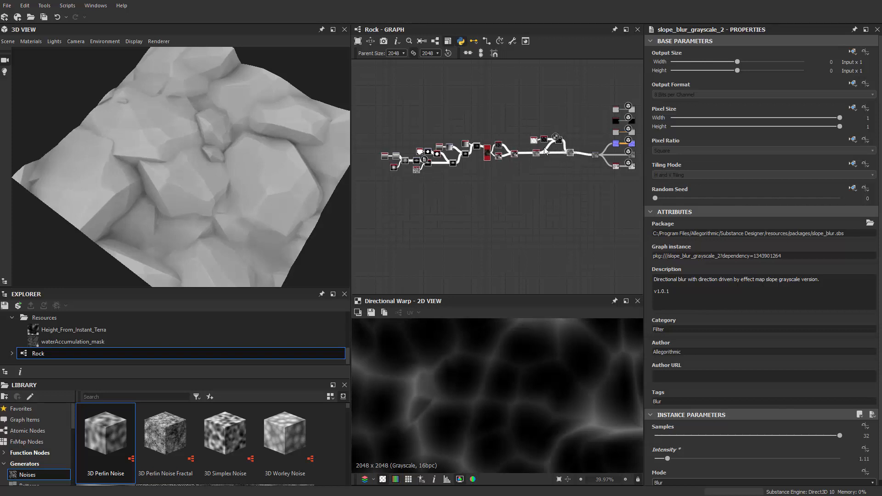
pyautogui.scroll(5, 513, 129)
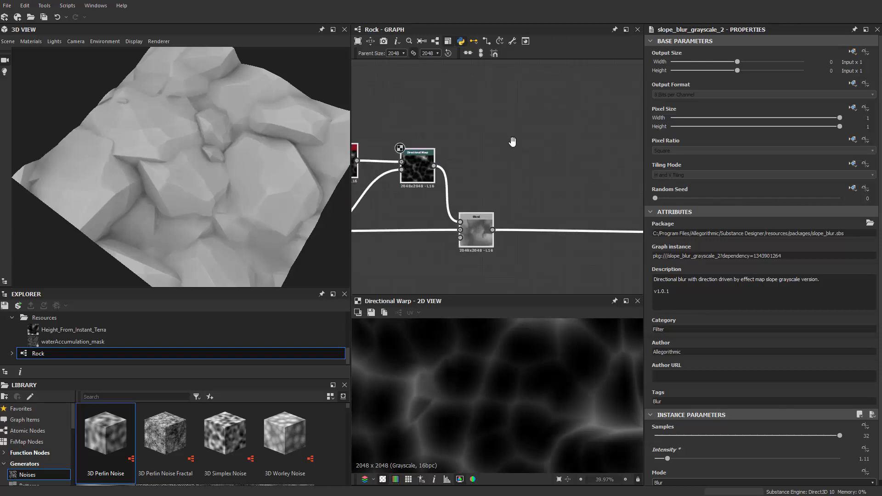
pyautogui.scroll(-3, 491, 155)
pyautogui.moveTo(491, 156); pyautogui.dragTo(532, 183, button='middle')
pyautogui.scroll(2, 558, 176)
pyautogui.click(485, 194)
pyautogui.press('space')
pyautogui.write('tr')
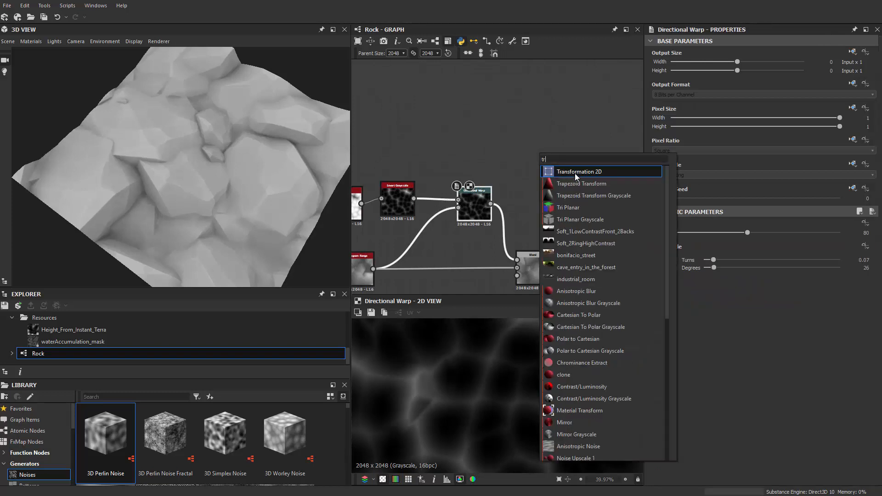
pyautogui.click(575, 173)
pyautogui.scroll(-1, 570, 171)
pyautogui.moveTo(534, 205); pyautogui.dragTo(525, 177)
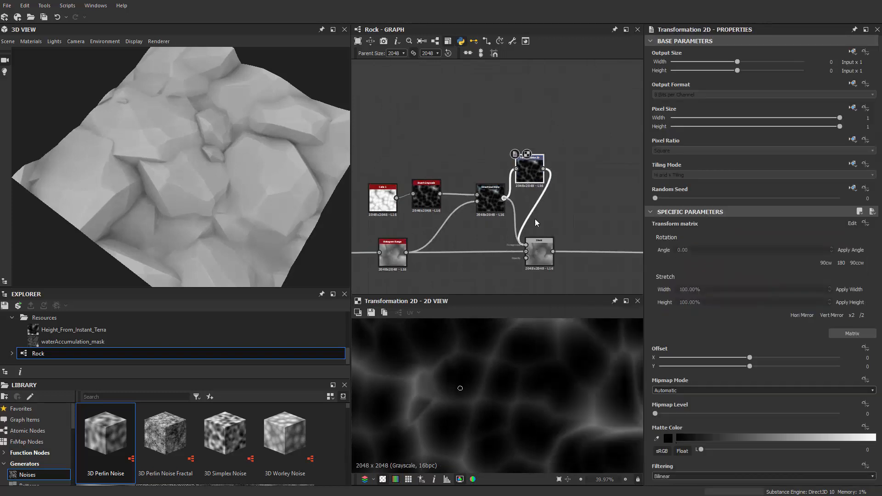
# Squash the Transformation 2D vertically to roughly a third of its height around its centre
pyautogui.scroll(2, 536, 222)
pyautogui.press('f')
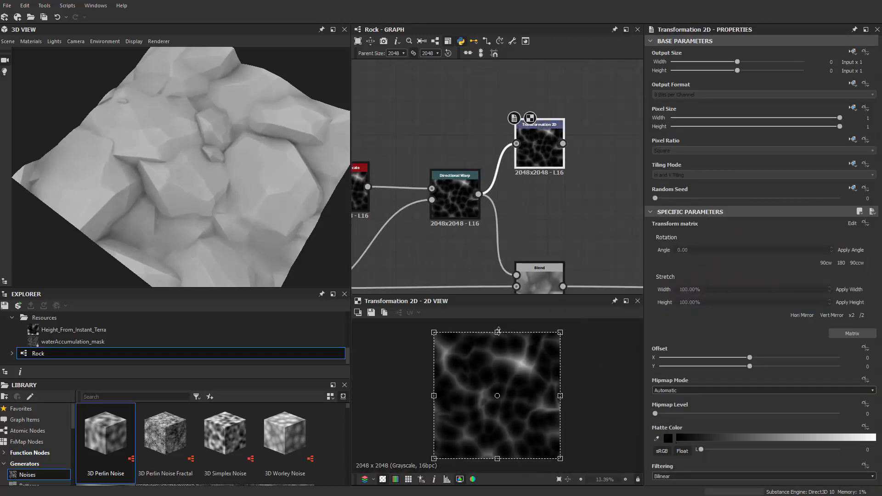
pyautogui.moveTo(497, 331); pyautogui.dragTo(497, 376)
pyautogui.scroll(1, 533, 207)
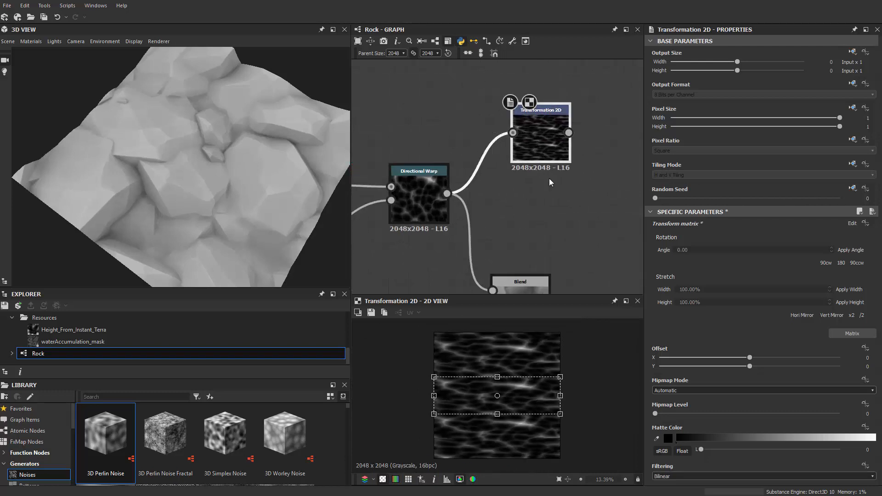
# Add a second Directional Warp with the Transformation 2D as its Input and the Blend as its Intensity Input
pyautogui.scroll(-2, 547, 184)
pyautogui.press('space')
pyautogui.write('t')
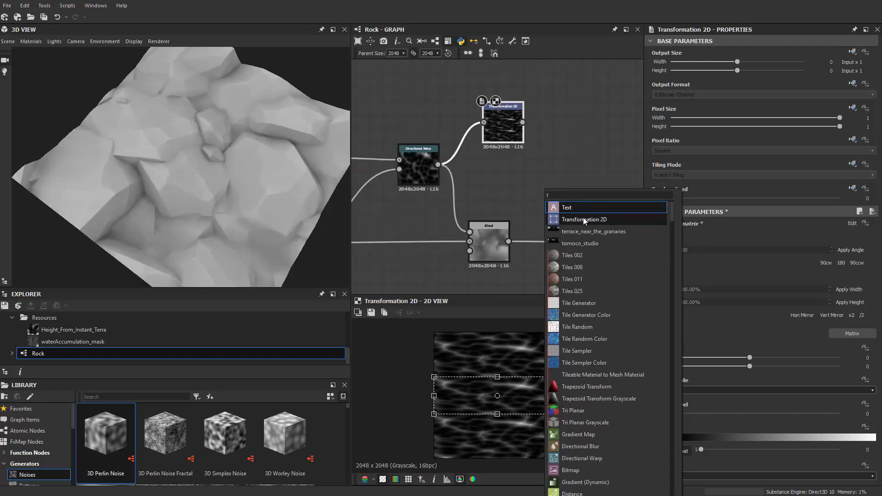
pyautogui.click(583, 220)
pyautogui.press('space')
pyautogui.write('dire')
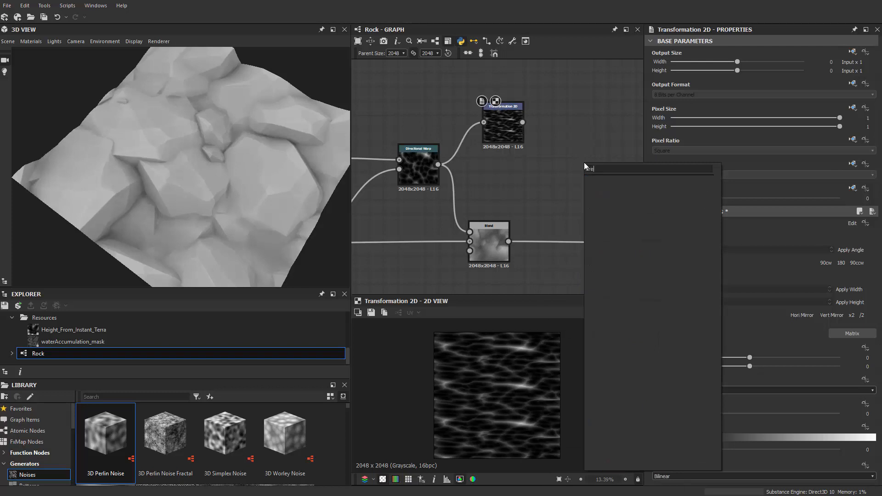
pyautogui.press('Down')
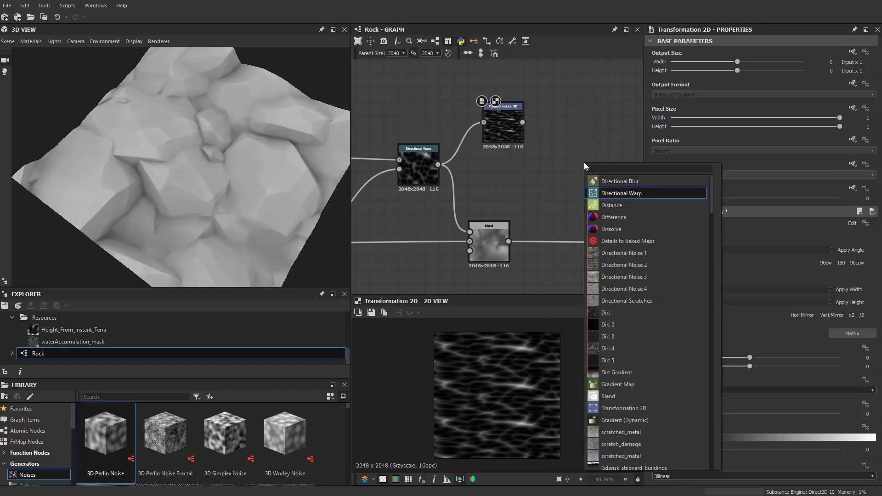
pyautogui.press('Return')
pyautogui.moveTo(523, 122); pyautogui.dragTo(569, 160)
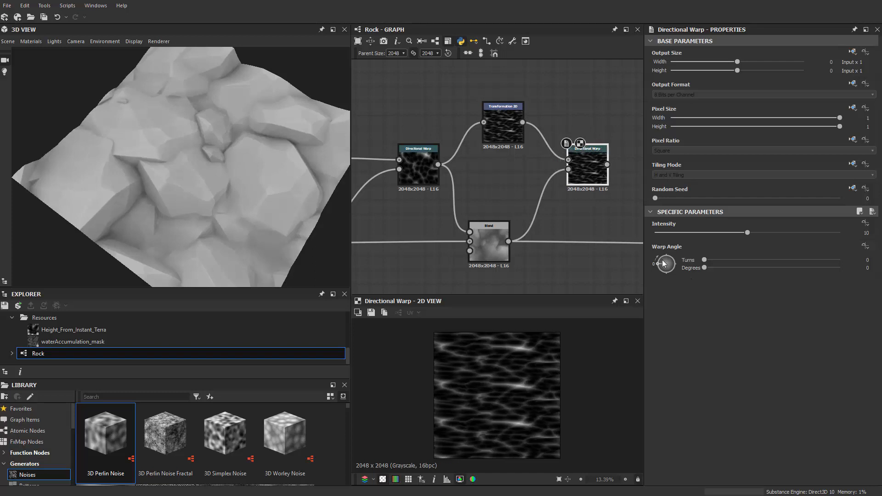
# Set the second Directional Warp's Warp Angle to 85 degrees and its Intensity to 838.71
pyautogui.moveTo(665, 264); pyautogui.dragTo(667, 256)
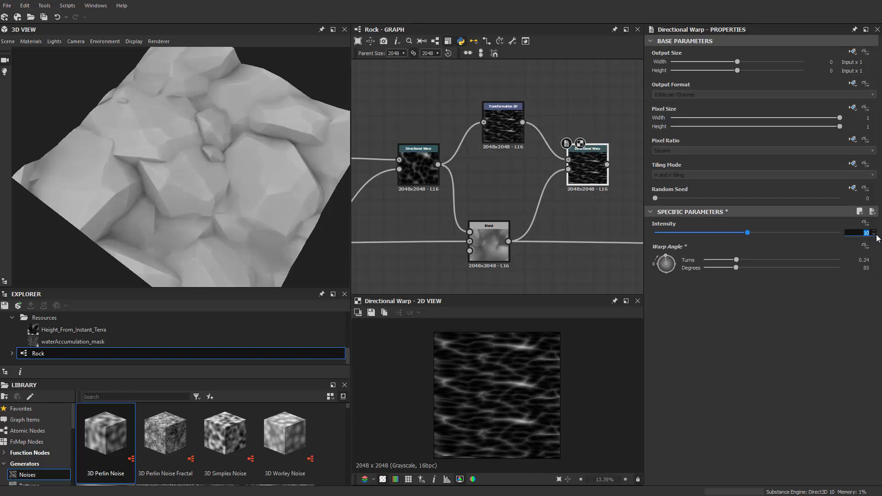
pyautogui.press('Return')
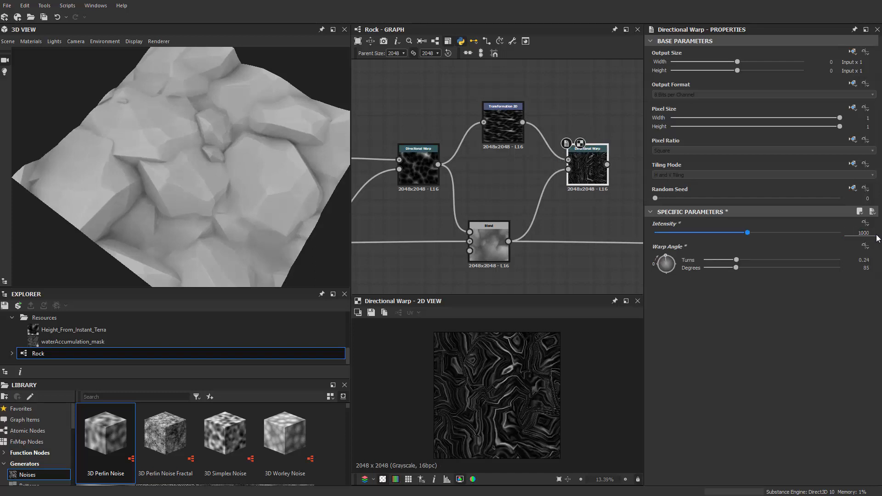
pyautogui.moveTo(744, 234); pyautogui.dragTo(734, 236)
pyautogui.moveTo(607, 211); pyautogui.dragTo(578, 192, button='middle')
pyautogui.moveTo(562, 152); pyautogui.dragTo(548, 166)
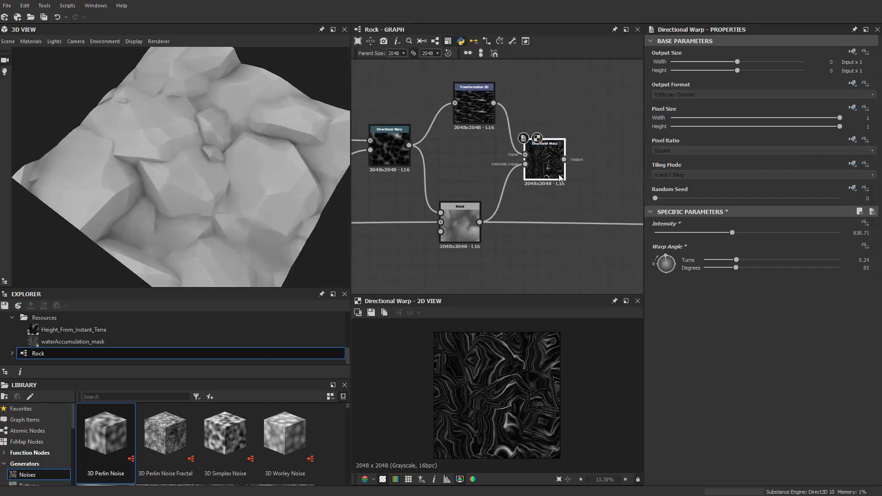
# Add a new Blend node after the second Directional Warp
pyautogui.moveTo(596, 184); pyautogui.dragTo(544, 169, button='middle')
pyautogui.press('space')
pyautogui.write('b')
pyautogui.click(569, 186)
pyautogui.scroll(-3, 569, 186)
pyautogui.scroll(4, 564, 171)
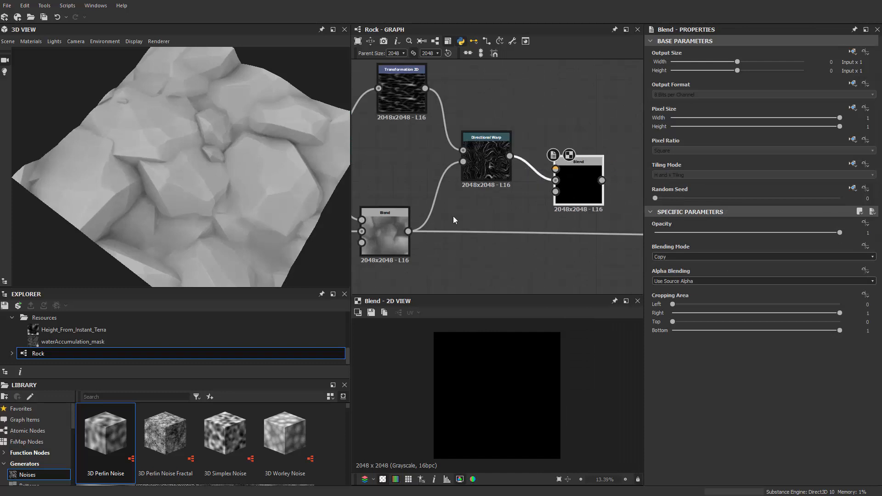
# Feed the new Blend's background from the earlier Blend and its foreground from the second Directional Warp
pyautogui.moveTo(511, 155); pyautogui.dragTo(571, 174)
pyautogui.scroll(1, 581, 192)
pyautogui.scroll(5, 478, 158)
pyautogui.doubleClick(453, 159)
pyautogui.scroll(-3, 554, 166)
pyautogui.moveTo(558, 159); pyautogui.dragTo(492, 143, button='middle')
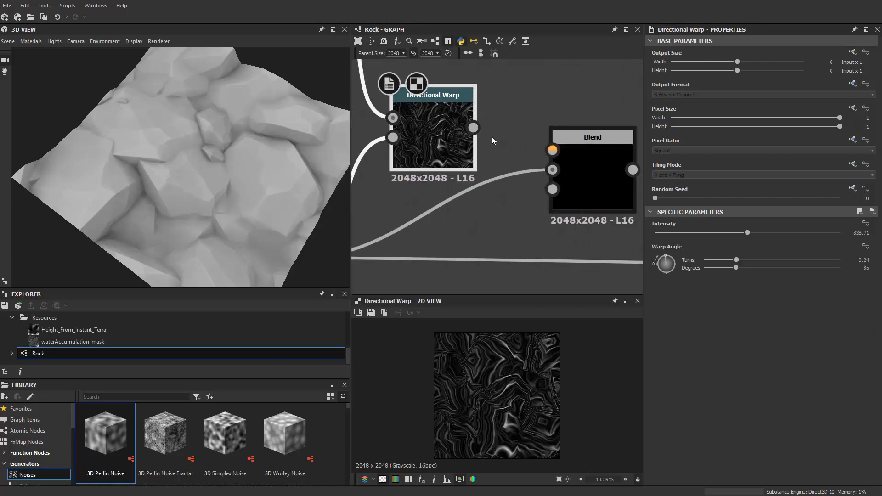
pyautogui.moveTo(474, 128); pyautogui.dragTo(555, 149)
pyautogui.scroll(-2, 582, 175)
pyautogui.moveTo(605, 192); pyautogui.dragTo(478, 159, button='middle')
pyautogui.scroll(-2, 479, 157)
# Connect the new Blend's output to the node that feeds the material outputs, and reposition the Blend
pyautogui.moveTo(481, 145); pyautogui.dragTo(536, 157)
pyautogui.scroll(-2, 524, 153)
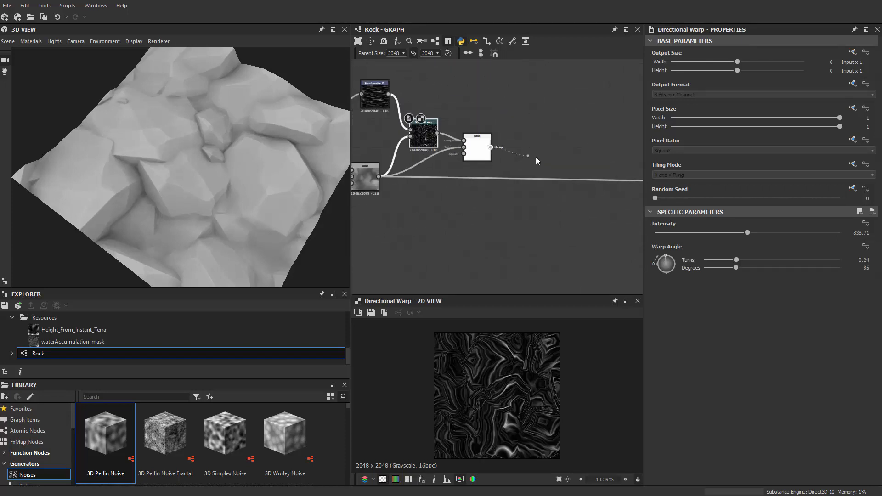
pyautogui.scroll(-1, 536, 159)
pyautogui.moveTo(536, 160); pyautogui.dragTo(382, 127, button='middle')
pyautogui.click(548, 148)
pyautogui.moveTo(413, 180); pyautogui.dragTo(635, 214, button='middle')
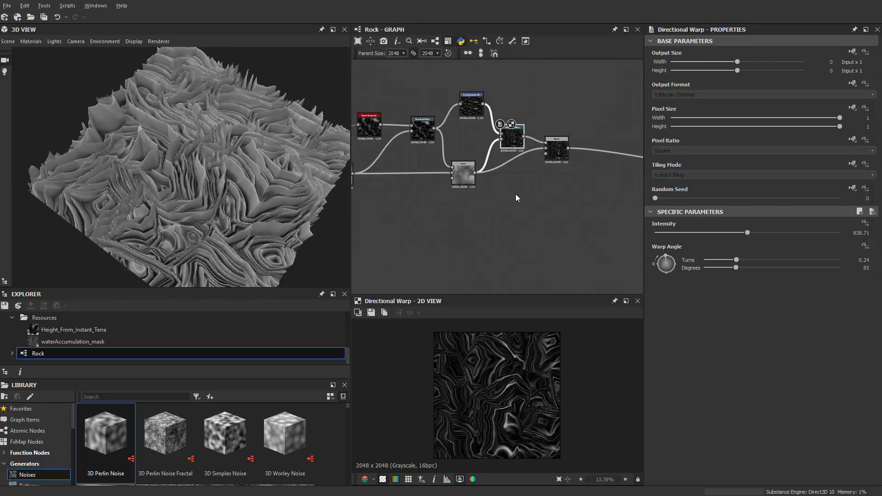
pyautogui.moveTo(516, 197); pyautogui.dragTo(559, 198, button='middle')
pyautogui.moveTo(607, 160); pyautogui.dragTo(600, 181)
# Set the new Blend's Blending Mode to Multiply and inspect the layered lines in 3D
pyautogui.doubleClick(596, 166)
pyautogui.scroll(2, 597, 164)
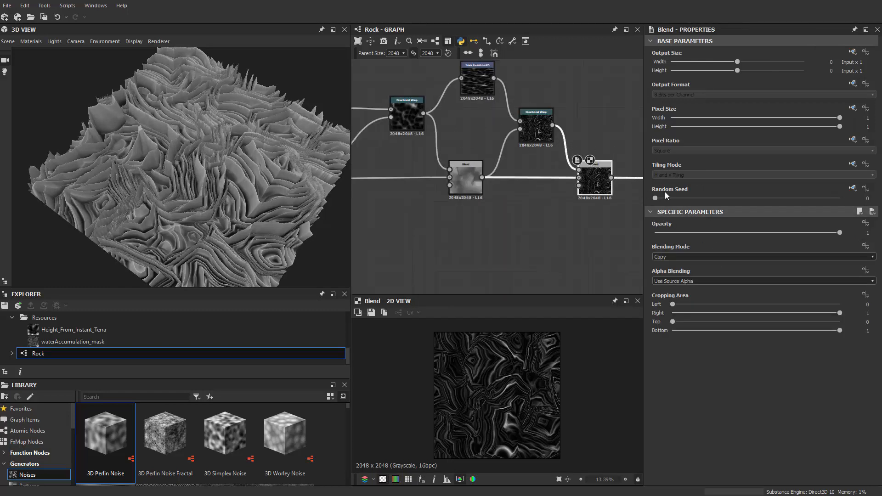
pyautogui.doubleClick(551, 134)
pyautogui.scroll(2, 599, 183)
pyautogui.doubleClick(599, 183)
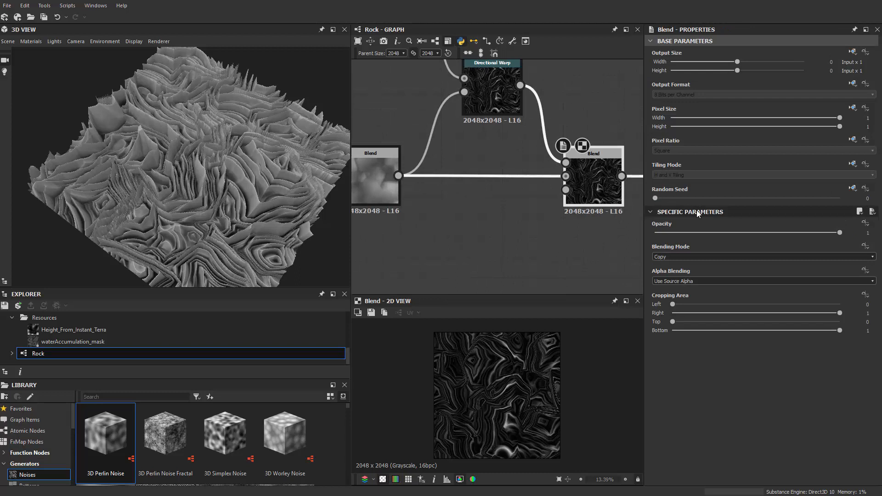
pyautogui.click(678, 258)
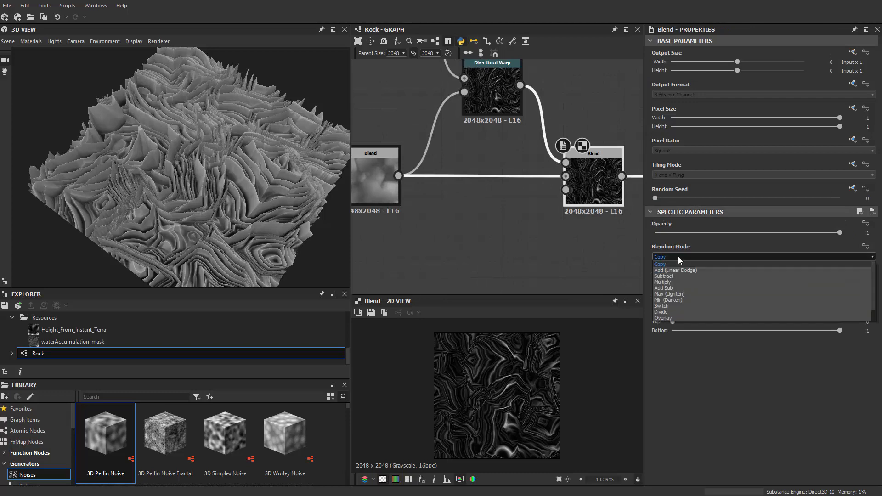
pyautogui.click(685, 282)
pyautogui.moveTo(329, 226); pyautogui.dragTo(214, 206)
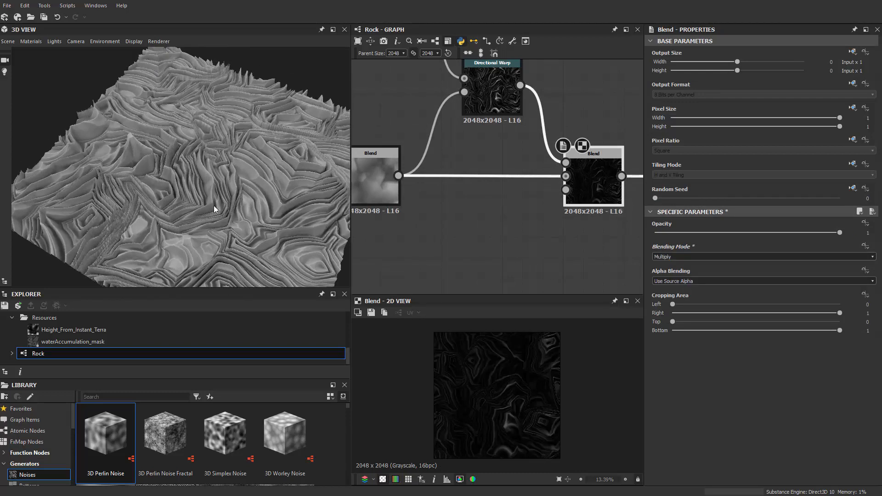
# Set the new Blend's Opacity to 0.04 and inspect the subtle strata on the rocks
pyautogui.moveTo(466, 217); pyautogui.dragTo(422, 211, button='middle')
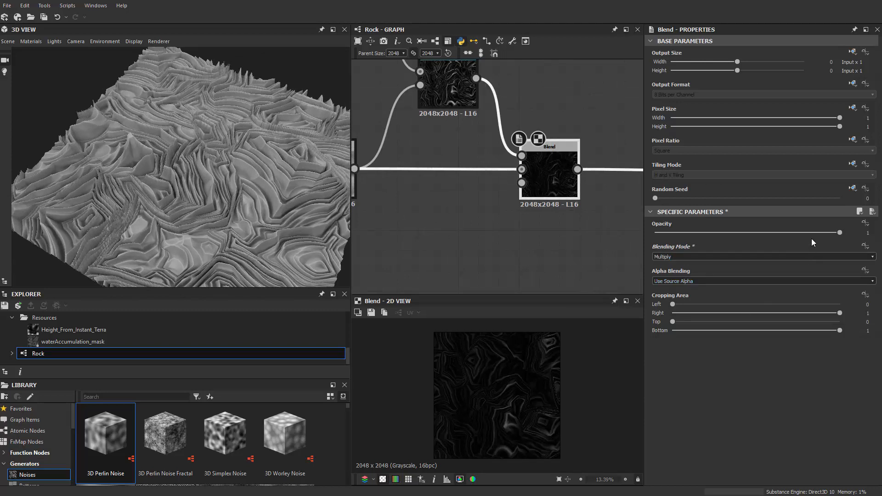
pyautogui.moveTo(812, 239); pyautogui.dragTo(663, 238)
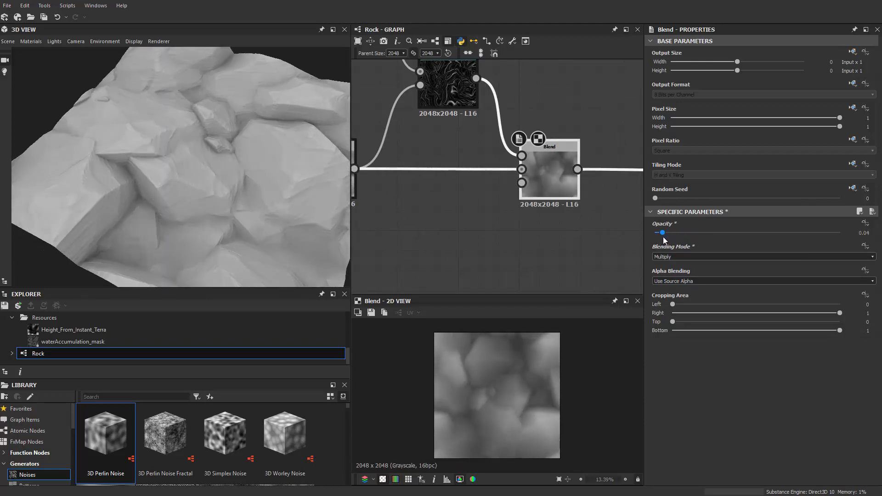
pyautogui.moveTo(233, 191); pyautogui.dragTo(199, 176)
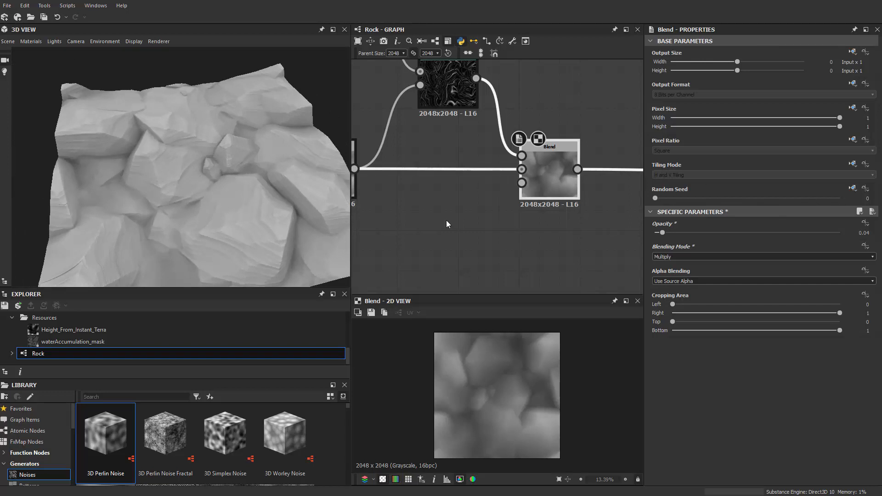
# Move the new Blend farther from the second Directional Warp and add an Ambient Occlusion (HBAO) node after it
pyautogui.scroll(-3, 494, 222)
pyautogui.scroll(1, 493, 222)
pyautogui.moveTo(493, 223); pyautogui.dragTo(520, 228, button='middle')
pyautogui.scroll(1, 531, 218)
pyautogui.moveTo(557, 204); pyautogui.dragTo(584, 187)
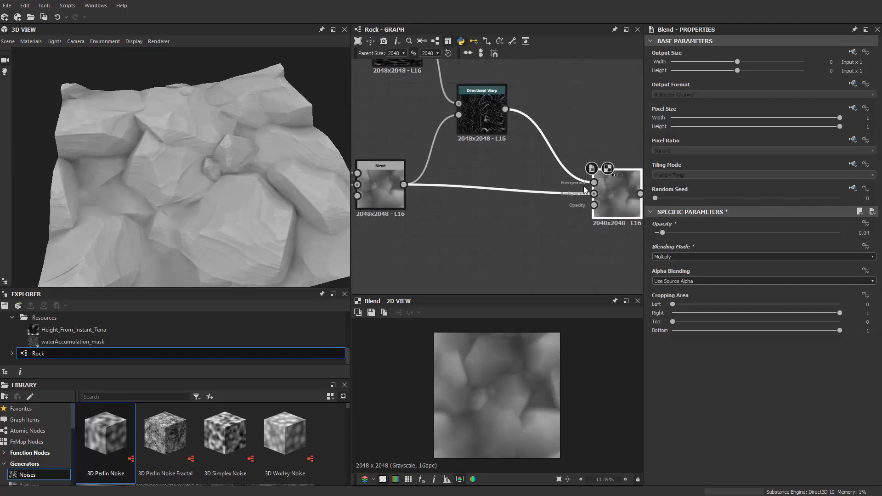
pyautogui.press('space')
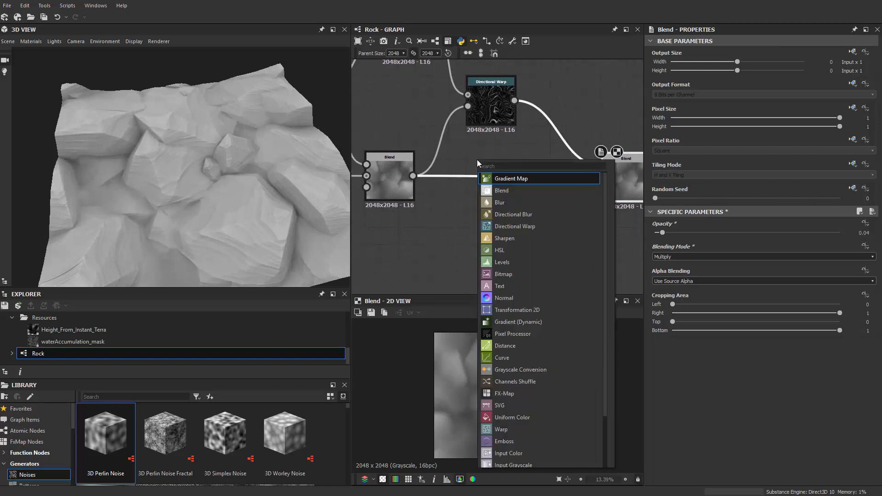
pyautogui.write('amb')
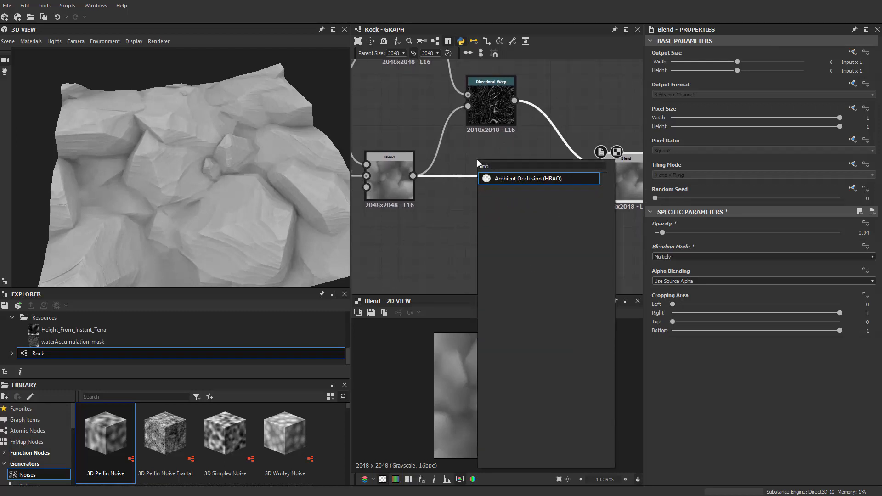
pyautogui.press('Return')
pyautogui.scroll(-2, 461, 183)
pyautogui.moveTo(450, 168); pyautogui.dragTo(422, 152, button='middle')
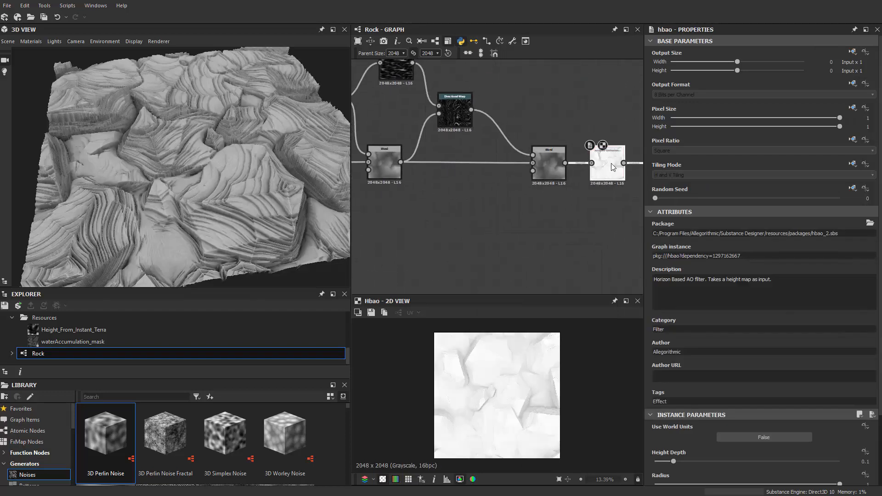
# Take the Ambient Occlusion node out of the main chain and reconnect the new Blend directly to the node feeding the outputs
pyautogui.moveTo(613, 165); pyautogui.dragTo(589, 218)
pyautogui.click(570, 224)
pyautogui.moveTo(591, 158); pyautogui.dragTo(423, 130, button='middle')
pyautogui.scroll(-3, 521, 153)
pyautogui.click(506, 156)
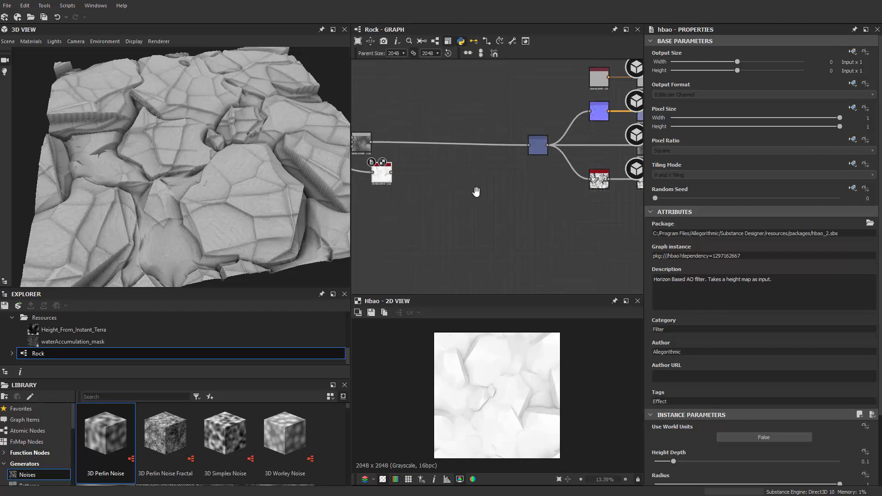
# Move the Ambient Occlusion node between the second Directional Warp and the new Blend
pyautogui.moveTo(476, 192); pyautogui.dragTo(657, 195, button='middle')
pyautogui.scroll(1, 582, 188)
pyautogui.scroll(1, 552, 179)
pyautogui.moveTo(563, 175); pyautogui.dragTo(500, 89)
pyautogui.moveTo(498, 124); pyautogui.dragTo(516, 175, button='middle')
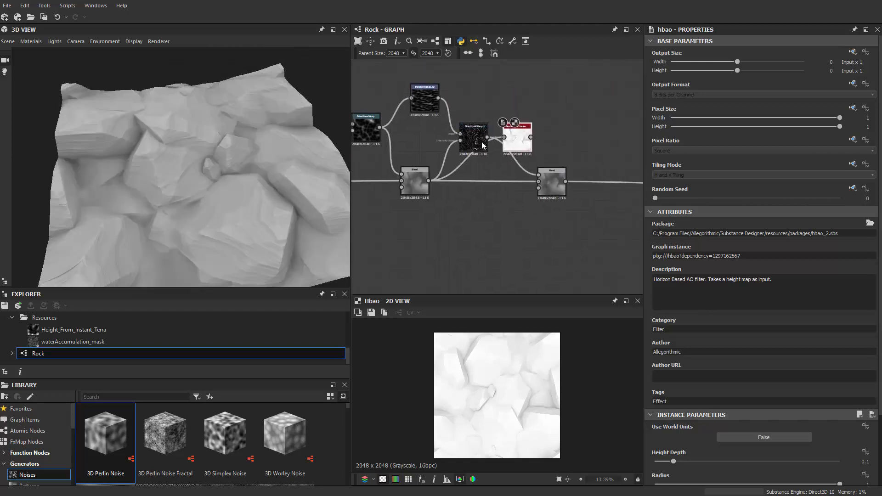
# Move the Ambient Occlusion node below the second Directional Warp and set its Height Depth to 1
pyautogui.moveTo(482, 143); pyautogui.dragTo(498, 113)
pyautogui.moveTo(525, 140); pyautogui.dragTo(491, 154)
pyautogui.scroll(2, 491, 154)
pyautogui.moveTo(578, 192); pyautogui.dragTo(593, 199)
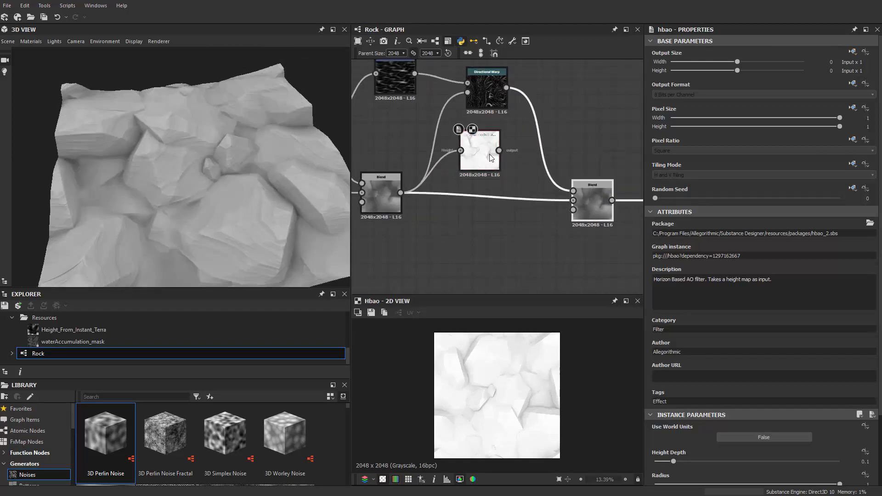
pyautogui.click(491, 158)
pyautogui.moveTo(737, 457); pyautogui.dragTo(848, 456)
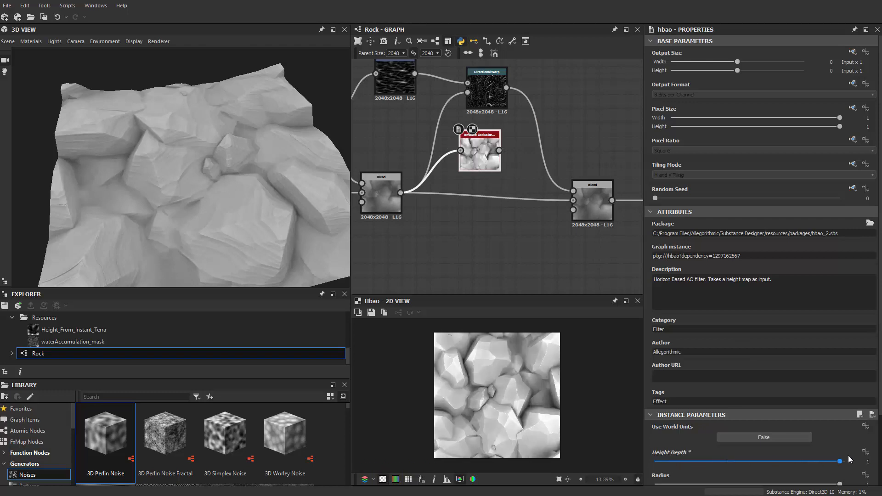
# Add a Blend node after the Ambient Occlusion node, using the second Directional Warp as its foreground
pyautogui.scroll(2, 532, 202)
pyautogui.moveTo(627, 207); pyautogui.dragTo(629, 183)
pyautogui.moveTo(630, 183); pyautogui.dragTo(586, 214, button='middle')
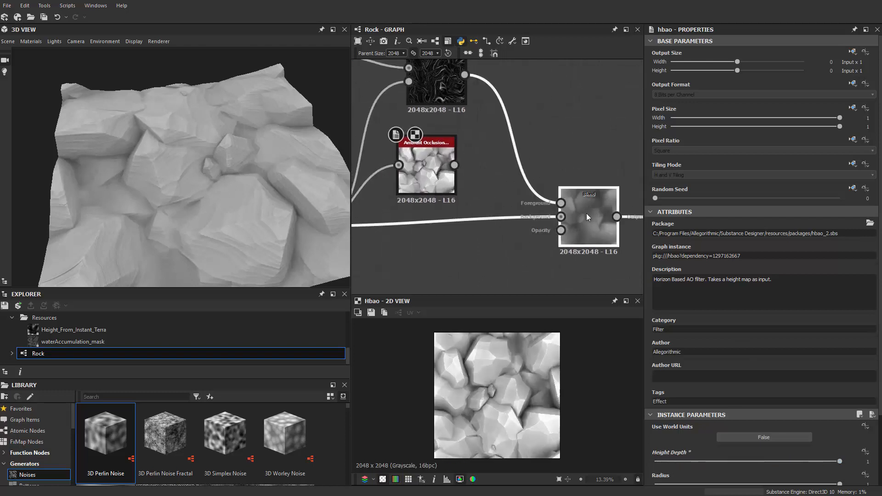
pyautogui.moveTo(586, 214); pyautogui.dragTo(605, 229)
pyautogui.scroll(-3, 566, 200)
pyautogui.moveTo(541, 199); pyautogui.dragTo(481, 183, button='middle')
pyautogui.scroll(2, 481, 183)
pyautogui.press('space')
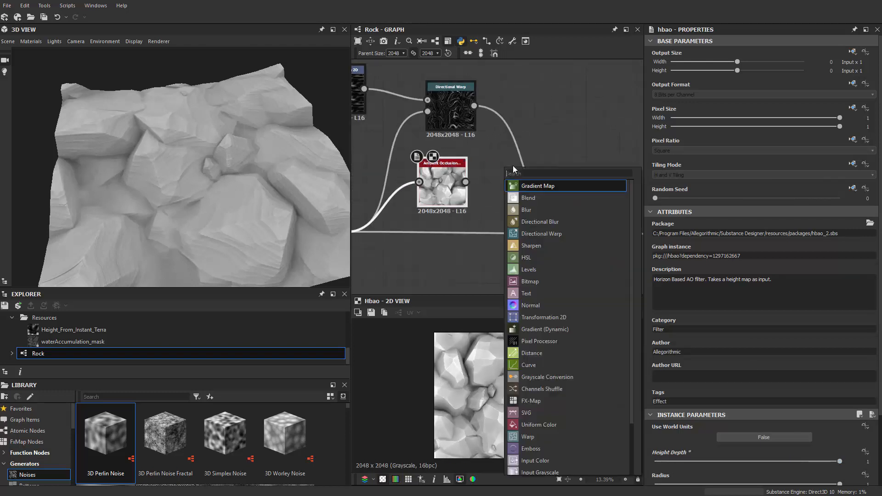
pyautogui.write('b')
pyautogui.click(525, 186)
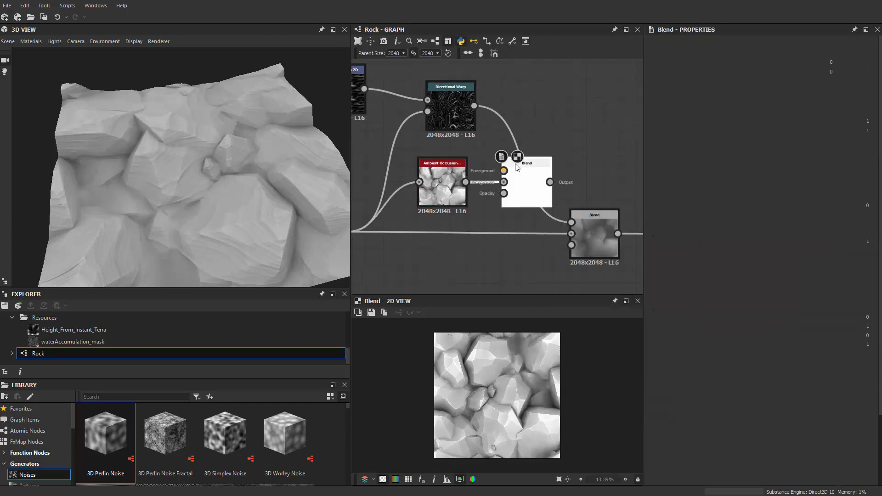
pyautogui.scroll(-1, 527, 171)
pyautogui.moveTo(481, 115); pyautogui.dragTo(521, 154)
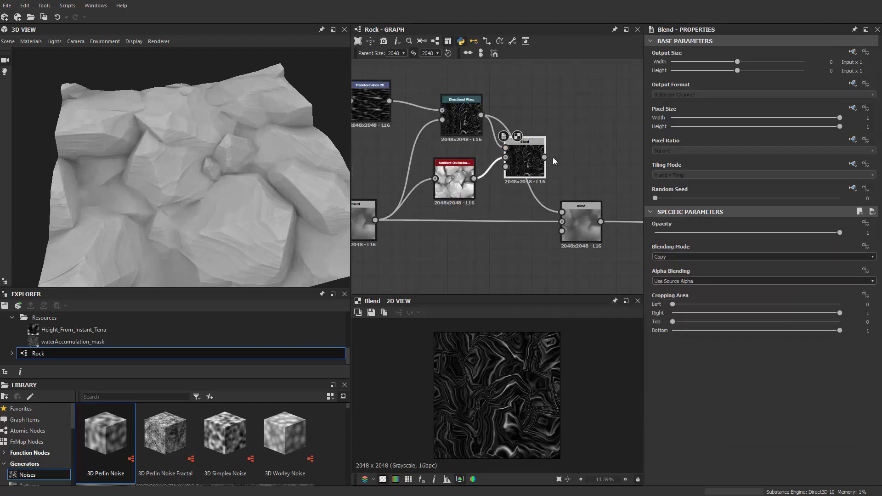
# Feed the new Blend into the final Blend's foreground and set its Blending Mode to Multiply
pyautogui.click(672, 257)
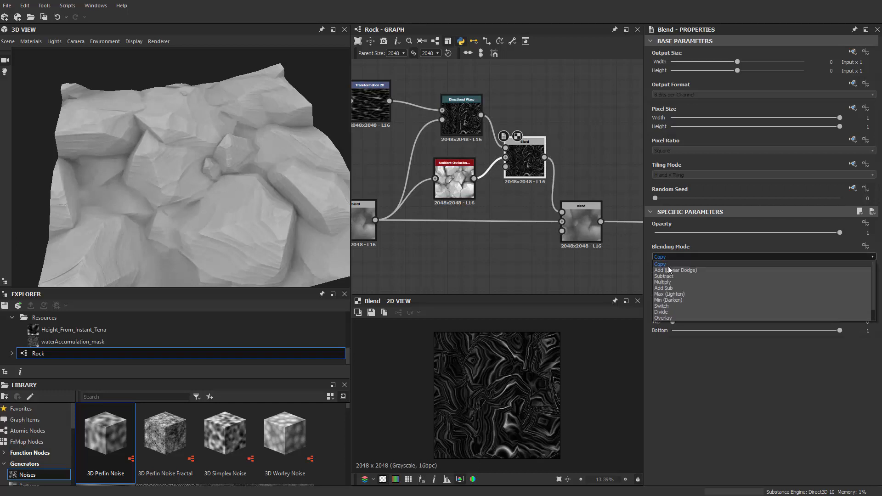
pyautogui.click(667, 282)
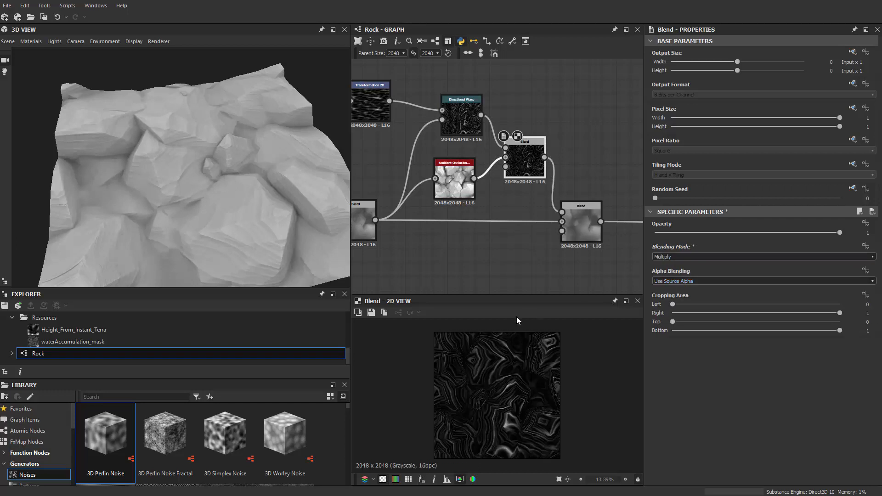
pyautogui.scroll(3, 221, 207)
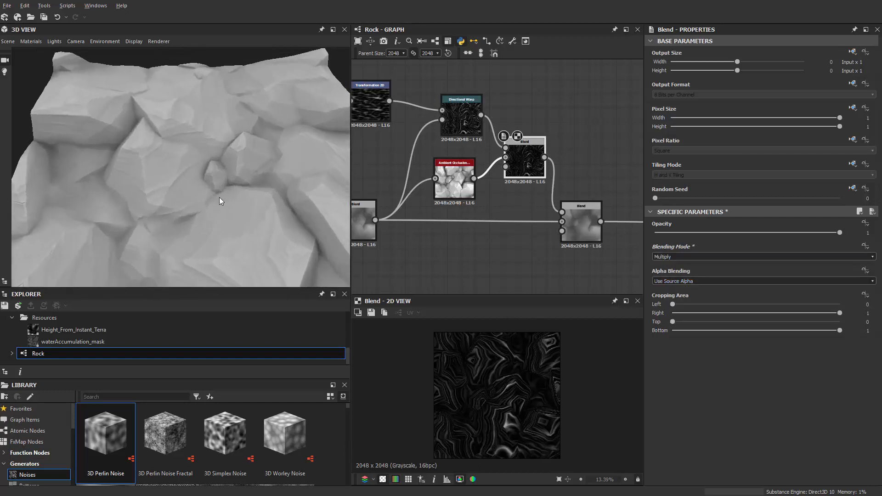
pyautogui.scroll(3, 495, 375)
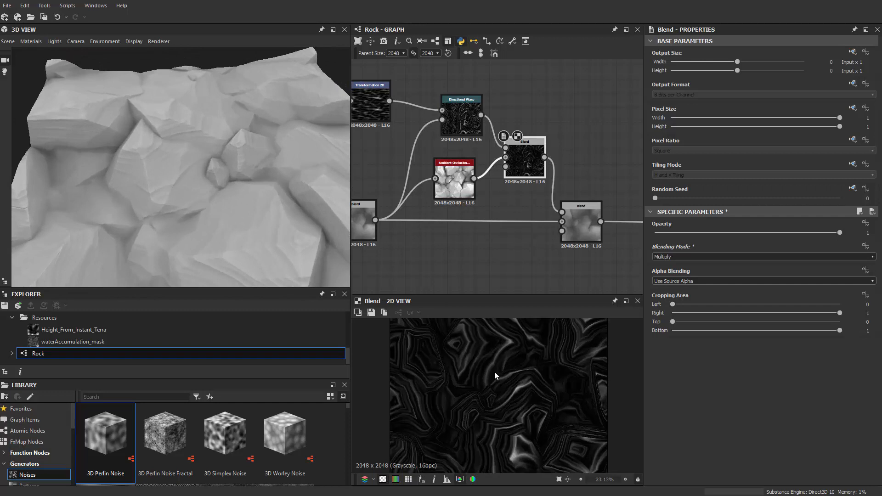
# Insert an Invert Grayscale node between the Ambient Occlusion and the Multiply Blend, and spread the surrounding nodes apart
pyautogui.doubleClick(454, 182)
pyautogui.moveTo(451, 187); pyautogui.dragTo(536, 170, button='middle')
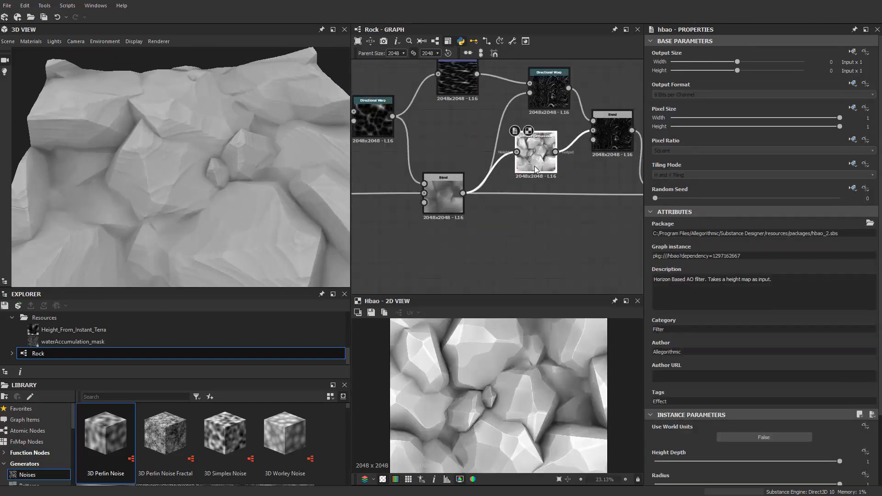
pyautogui.moveTo(534, 166); pyautogui.dragTo(519, 173)
pyautogui.moveTo(550, 173); pyautogui.dragTo(540, 175, button='middle')
pyautogui.press('space')
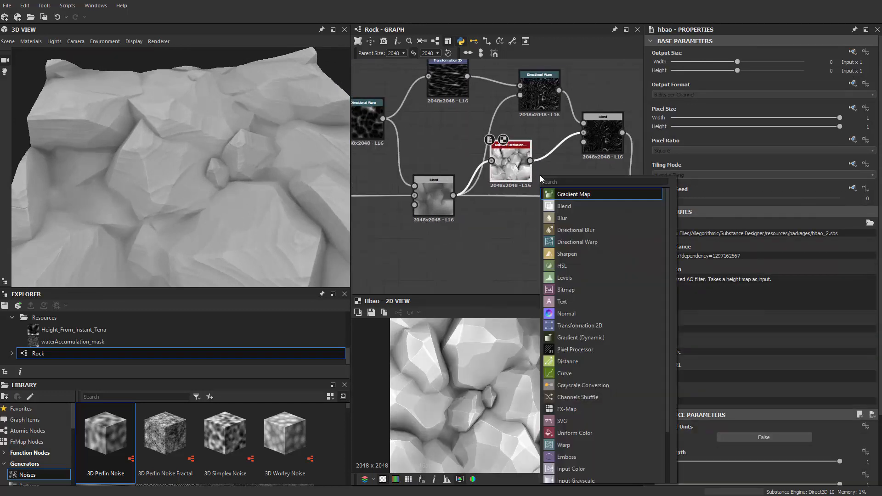
pyautogui.write('invert')
pyautogui.press('Return')
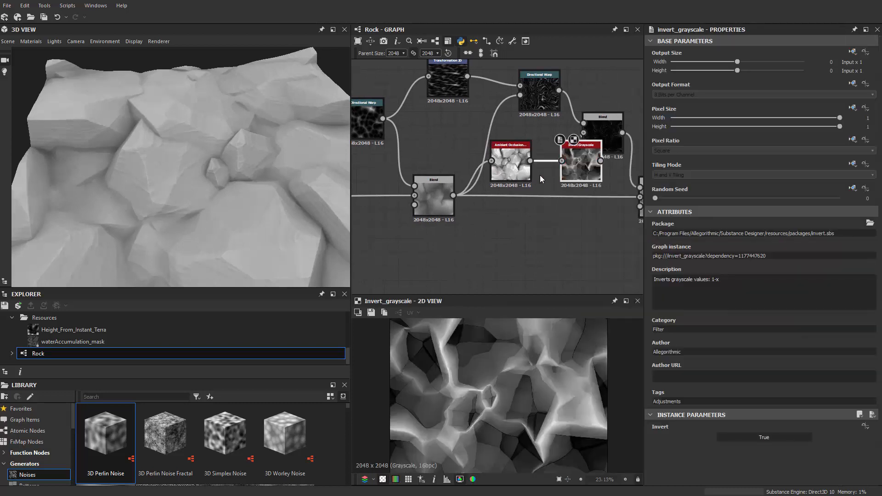
pyautogui.moveTo(540, 175); pyautogui.dragTo(407, 163, button='middle')
pyautogui.moveTo(529, 196); pyautogui.dragTo(593, 188)
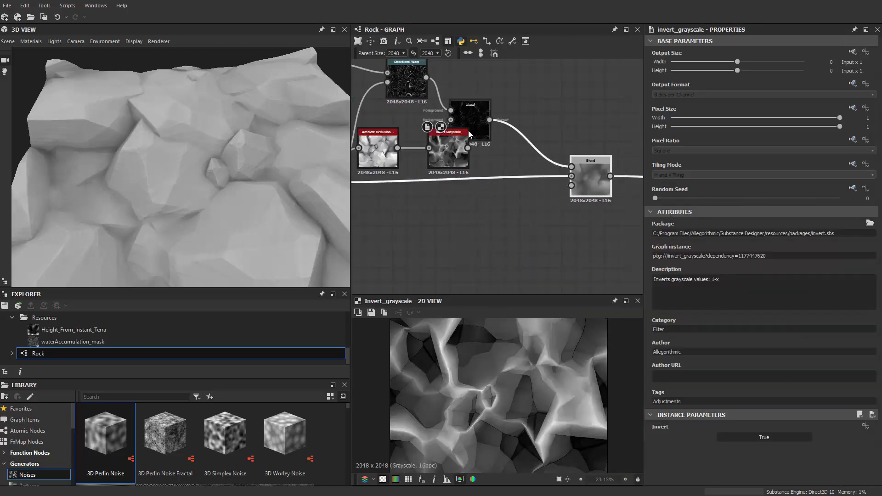
pyautogui.moveTo(462, 135)
pyautogui.mouseDown()
pyautogui.moveTo(536, 138)
pyautogui.moveTo(475, 137)
pyautogui.mouseUp()
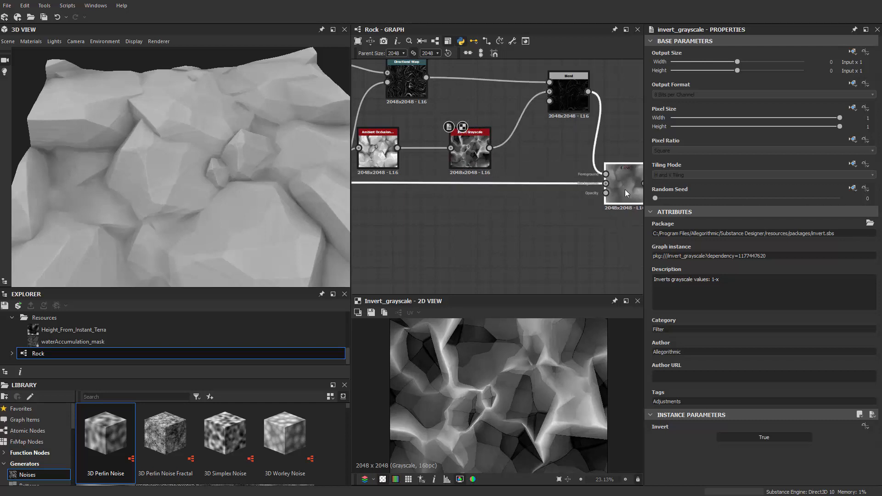
# Insert a Histogram Scan between the Invert Grayscale and the Multiply Blend and set its Position to 0.58
pyautogui.press('space')
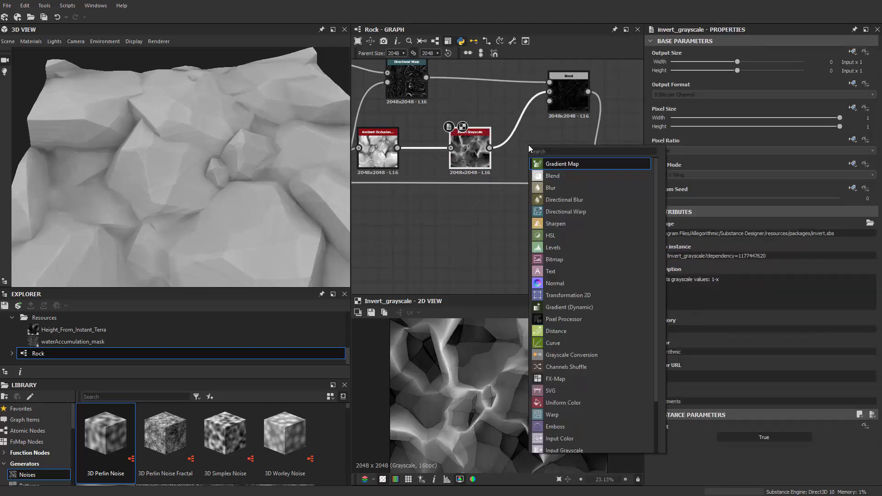
pyautogui.write('hist')
pyautogui.press('Down')
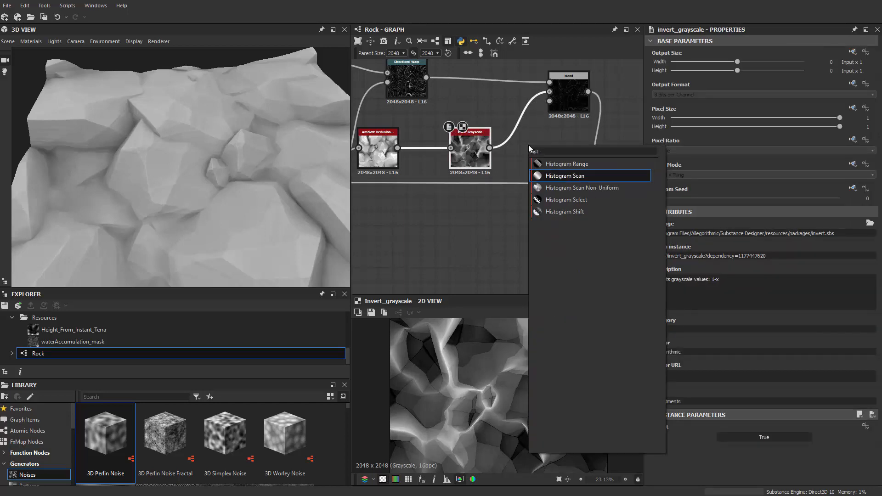
pyautogui.press('Return')
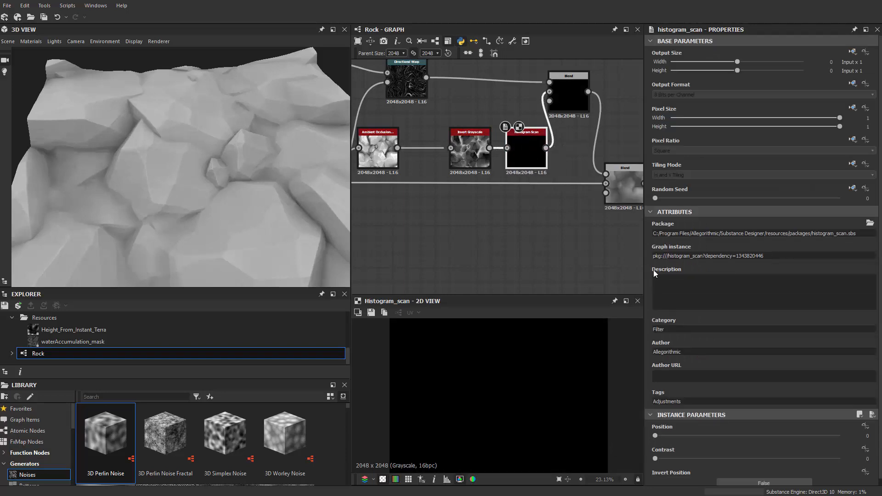
pyautogui.scroll(-1, 694, 412)
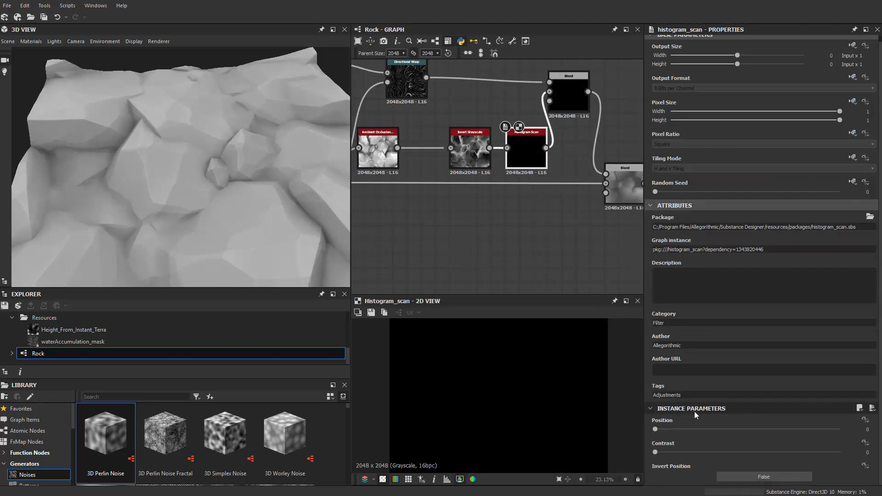
pyautogui.click(743, 429)
pyautogui.moveTo(771, 434)
pyautogui.mouseDown()
pyautogui.moveTo(836, 435)
pyautogui.moveTo(762, 437)
pyautogui.mouseUp()
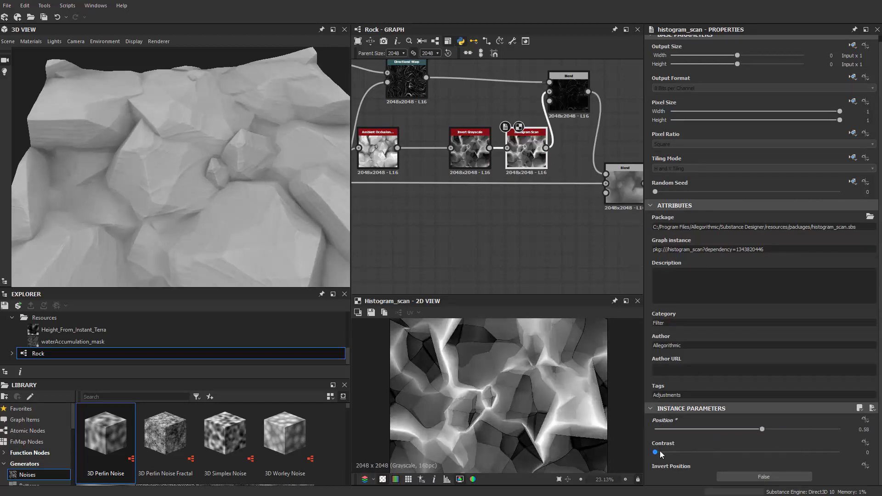
# Set the Histogram Scan's Contrast to 0.67 and Position to 0.54, and inspect the rocks in 3D
pyautogui.moveTo(661, 453); pyautogui.dragTo(742, 444)
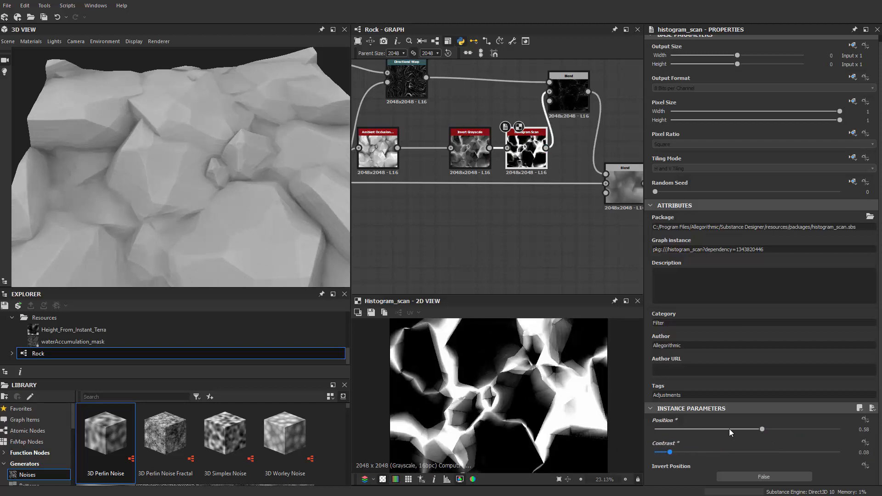
pyautogui.moveTo(209, 205); pyautogui.dragTo(272, 244)
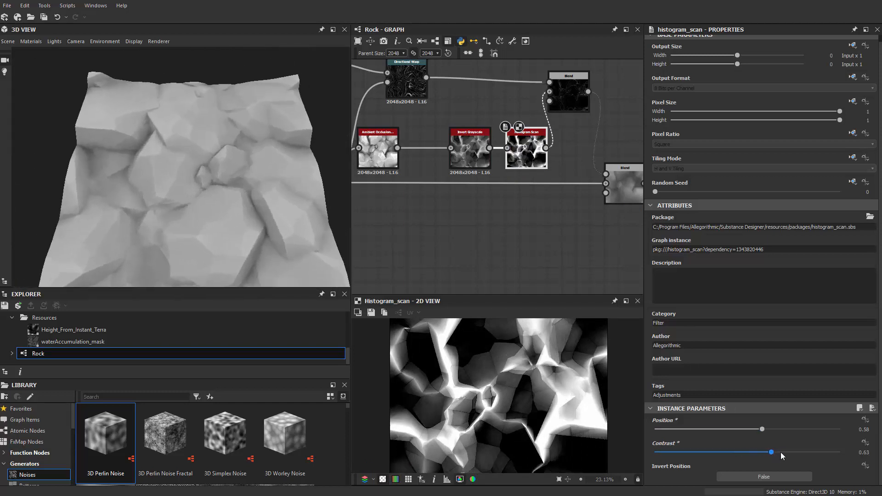
pyautogui.moveTo(781, 452); pyautogui.dragTo(781, 453)
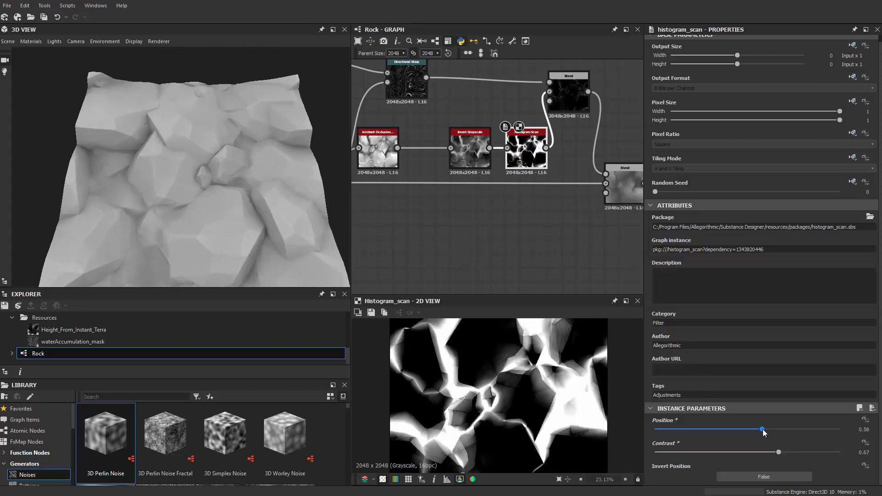
pyautogui.moveTo(823, 426); pyautogui.dragTo(754, 429)
pyautogui.moveTo(124, 155); pyautogui.dragTo(271, 155)
# Move the final Blend farther from the Multiply Blend to make room for another node
pyautogui.moveTo(527, 225); pyautogui.dragTo(393, 238, button='middle')
pyautogui.moveTo(479, 206); pyautogui.dragTo(575, 211)
pyautogui.moveTo(469, 142); pyautogui.dragTo(462, 182, button='middle')
pyautogui.scroll(1, 468, 179)
pyautogui.press('space')
pyautogui.write('slop')
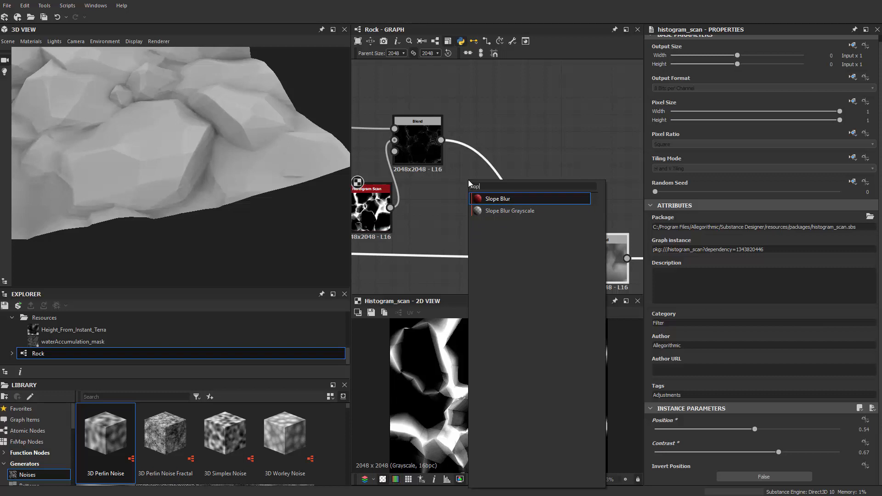
pyautogui.press('Down')
pyautogui.press('Return')
pyautogui.scroll(-4, 492, 178)
pyautogui.moveTo(495, 175); pyautogui.dragTo(504, 173, button='middle')
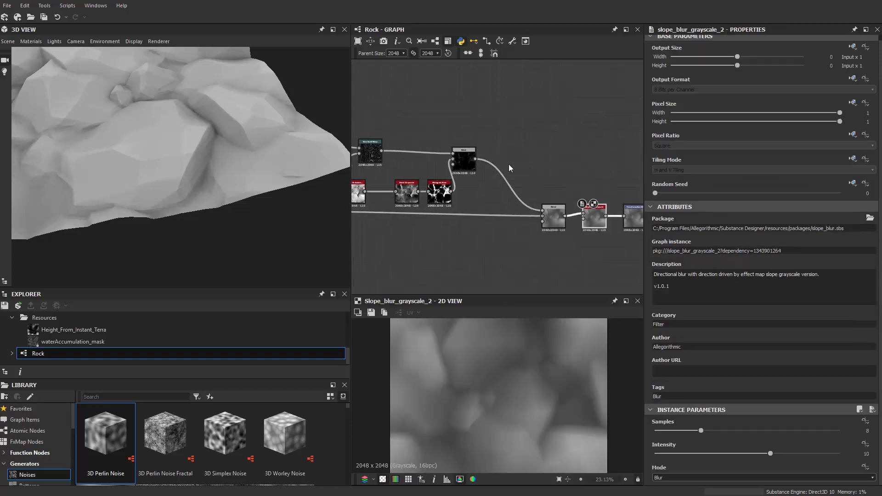
pyautogui.hotkey('ctrl', 'z')
# Add a Slope Blur Grayscale node between the Multiply Blend and the final Blend's foreground
pyautogui.scroll(4, 510, 163)
pyautogui.press('space')
pyautogui.write('slo')
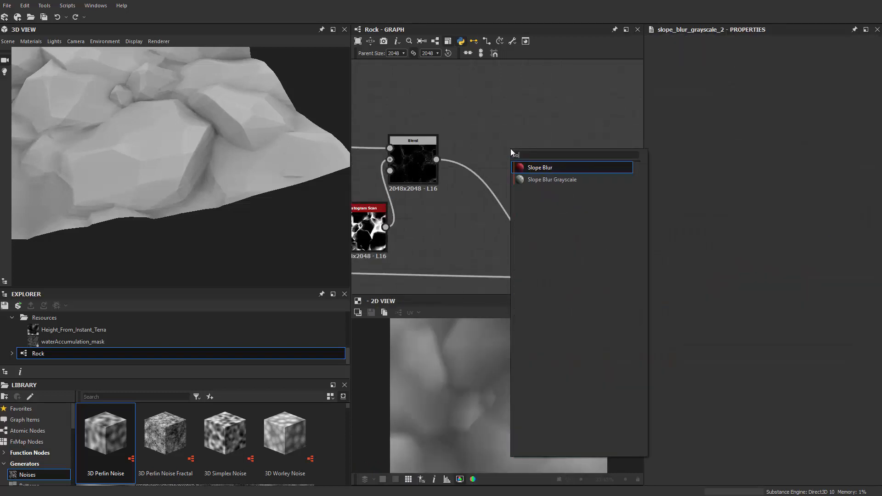
pyautogui.press('Down')
pyautogui.press('Return')
pyautogui.moveTo(491, 137); pyautogui.dragTo(436, 160)
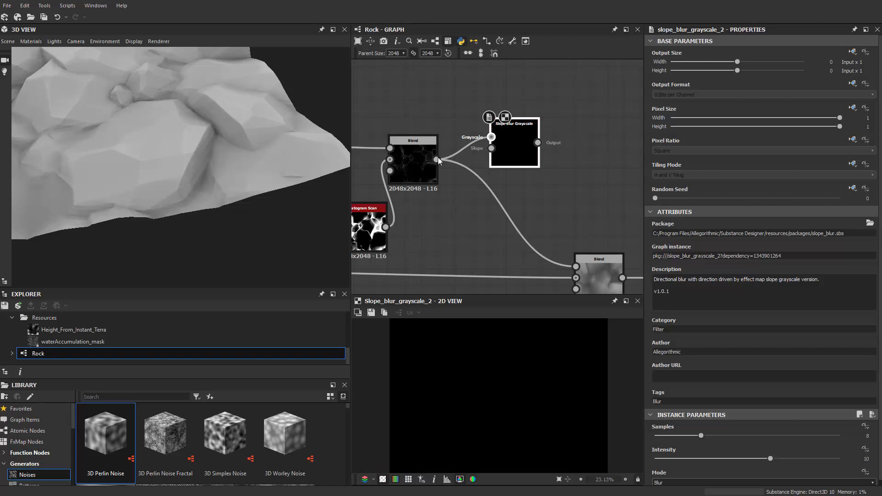
# Add a Clouds 1 noise below the Multiply Blend and connect it to the Slope Blur Grayscale's Slope input
pyautogui.scroll(3, 519, 163)
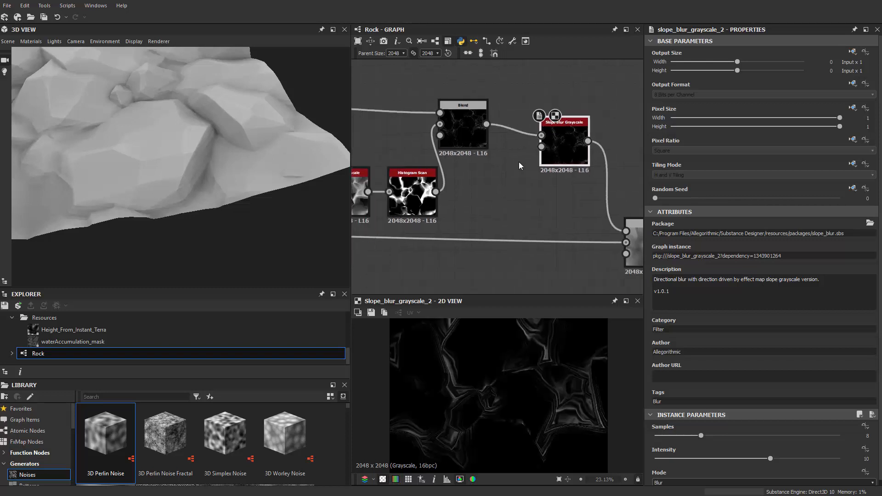
pyautogui.press('space')
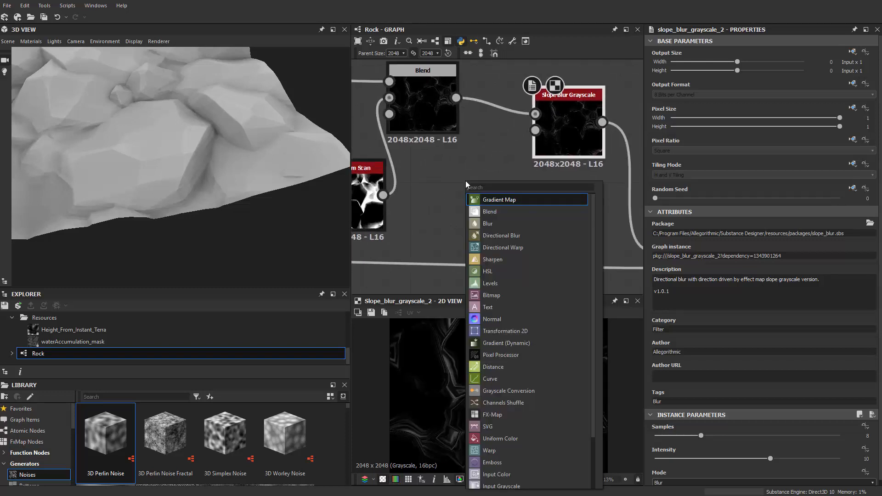
pyautogui.write('clou')
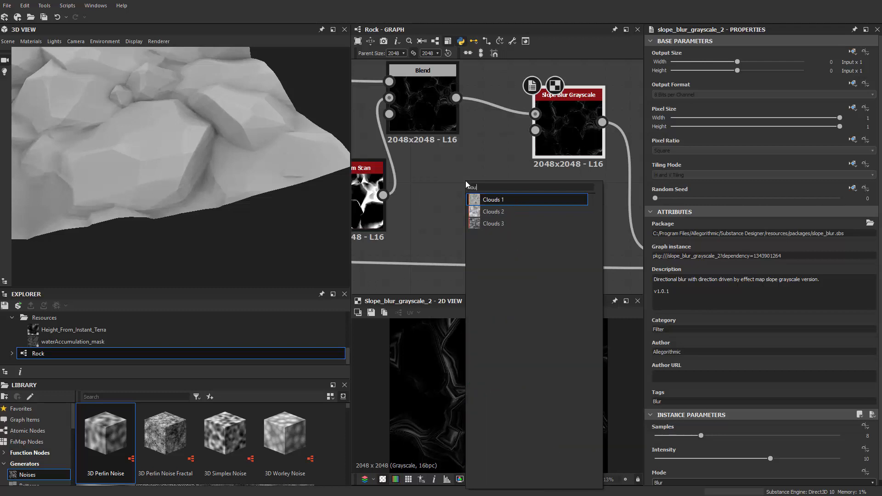
pyautogui.press('Down')
pyautogui.press('Up')
pyautogui.press('Return')
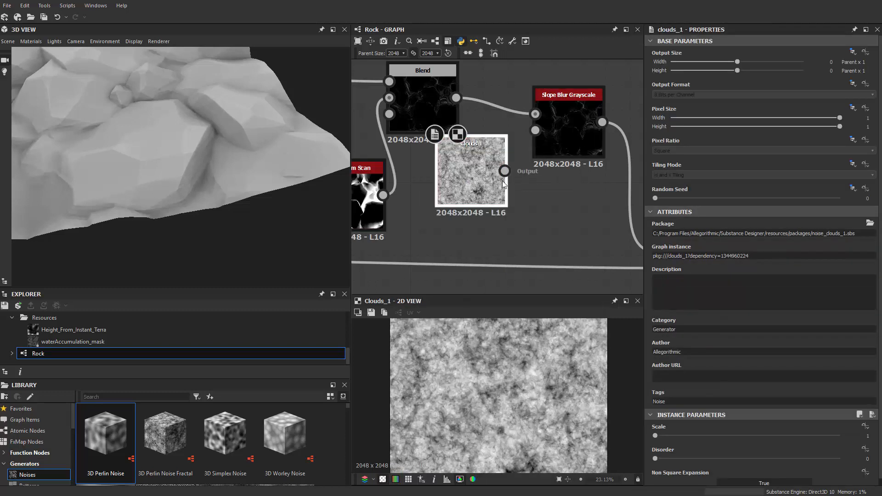
pyautogui.moveTo(505, 171); pyautogui.dragTo(537, 131)
pyautogui.moveTo(450, 192); pyautogui.dragTo(438, 203)
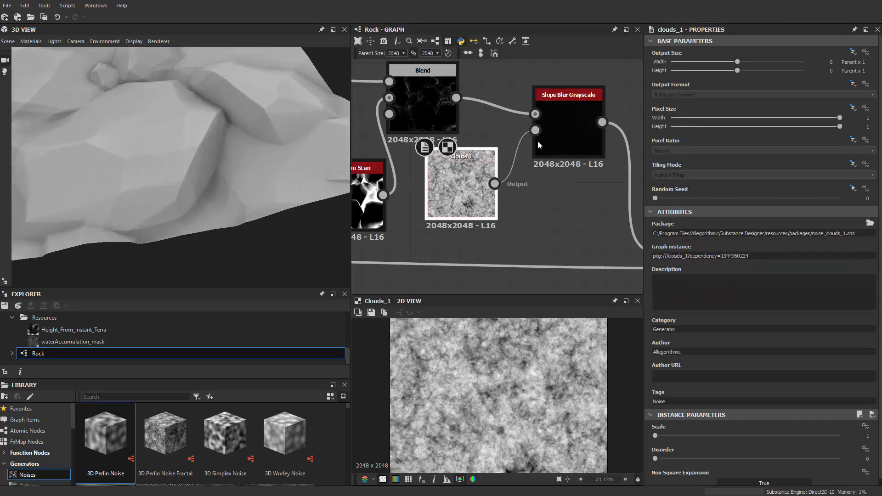
# Set the Slope Blur Grayscale's Samples to 32 and Intensity to 0.4, and inspect the crevice detail in 3D
pyautogui.click(568, 141)
pyautogui.doubleClick(567, 140)
pyautogui.moveTo(701, 436); pyautogui.dragTo(841, 436)
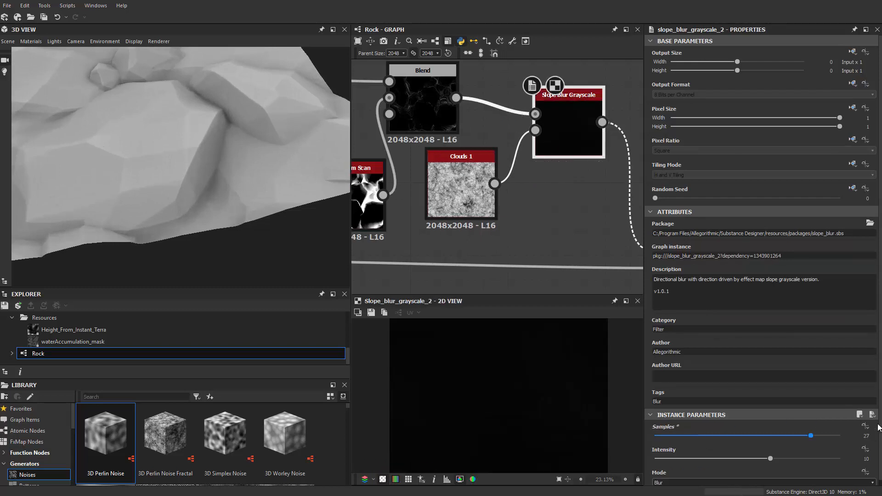
pyautogui.click(659, 459)
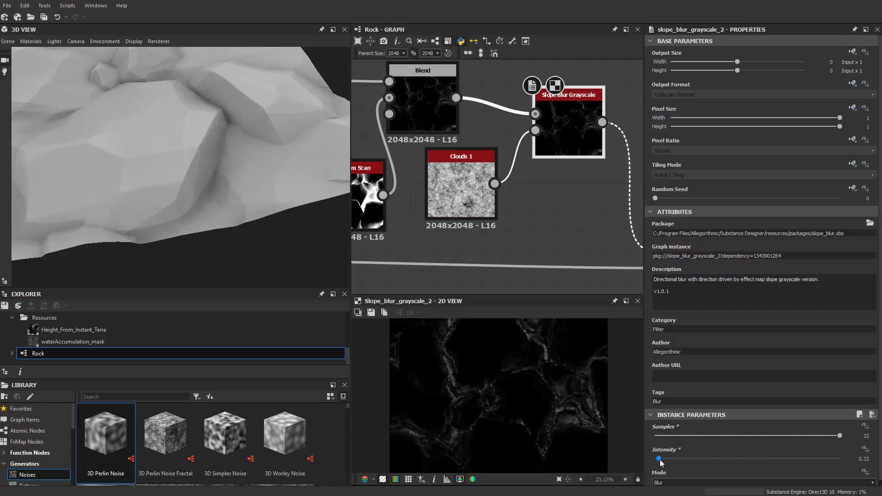
pyautogui.moveTo(660, 460); pyautogui.dragTo(661, 460)
pyautogui.moveTo(219, 238); pyautogui.dragTo(328, 216)
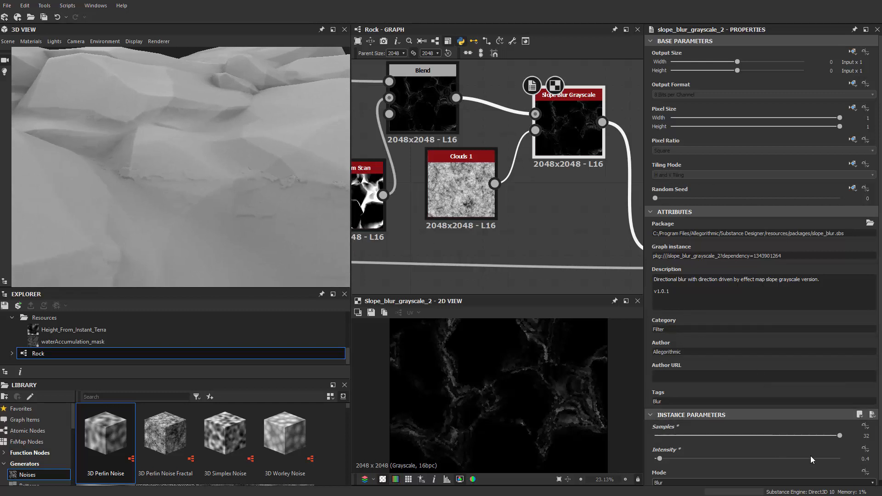
# Set the Slope Blur Grayscale's Intensity to -0.17
pyautogui.moveTo(870, 457)
pyautogui.mouseDown()
pyautogui.moveTo(860, 458)
pyautogui.moveTo(869, 455)
pyautogui.mouseUp()
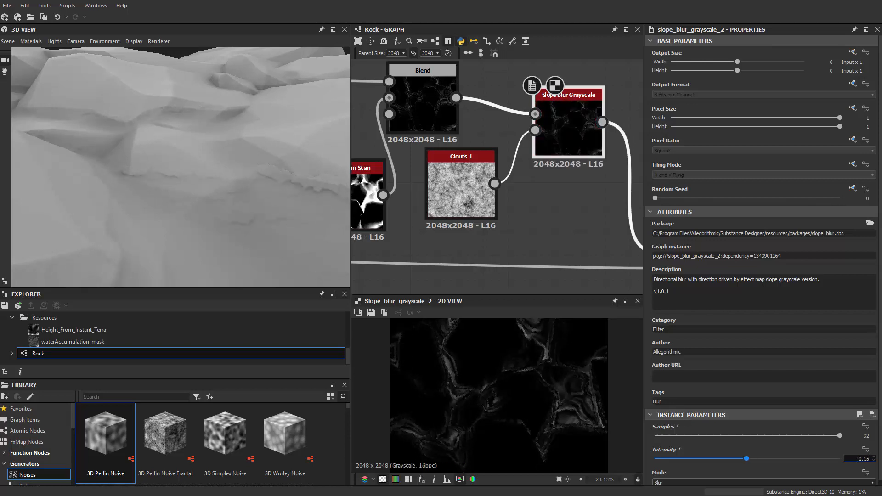
pyautogui.scroll(-2, 869, 456)
pyautogui.scroll(-4, 558, 222)
# Rearrange the final Blend, Slope Blur Grayscale and Clouds 1 nodes to make room for another Blend after the slope blur
pyautogui.moveTo(572, 238); pyautogui.dragTo(459, 221, button='middle')
pyautogui.click(513, 229)
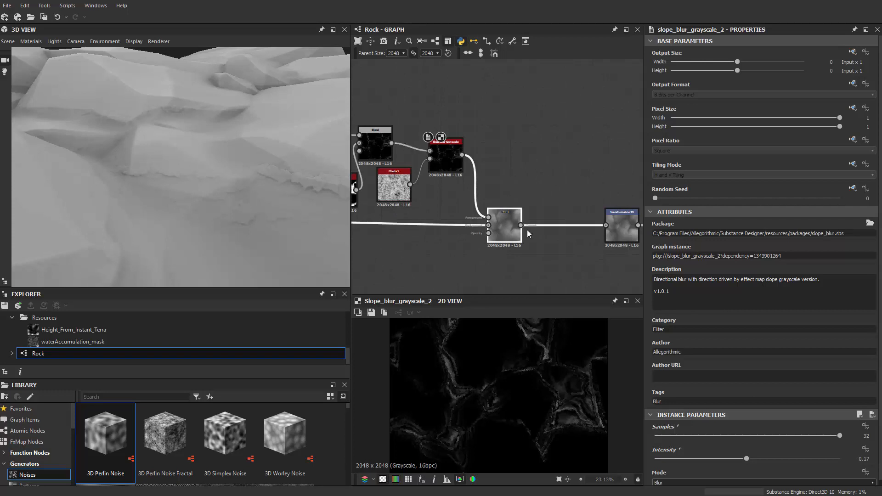
pyautogui.moveTo(528, 235); pyautogui.dragTo(538, 235)
pyautogui.moveTo(464, 158); pyautogui.dragTo(499, 231, button='middle')
pyautogui.moveTo(416, 226); pyautogui.dragTo(458, 184)
pyautogui.scroll(2, 458, 188)
pyautogui.moveTo(496, 239); pyautogui.dragTo(478, 239)
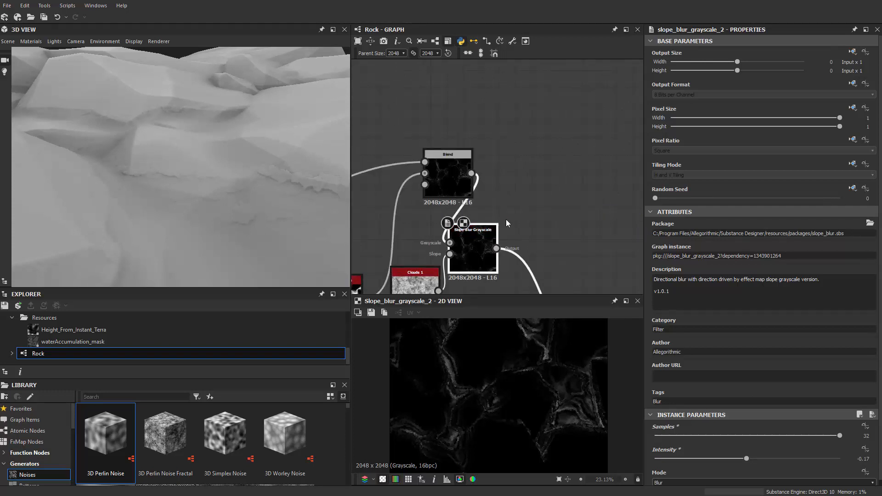
pyautogui.moveTo(506, 224); pyautogui.dragTo(482, 203, button='middle')
# Insert a Blend between the Slope Blur Grayscale and the final Blend, and connect the Multiply Blend's output to its foreground
pyautogui.scroll(1, 483, 191)
pyautogui.press('space')
pyautogui.click(521, 215)
pyautogui.scroll(-2, 470, 166)
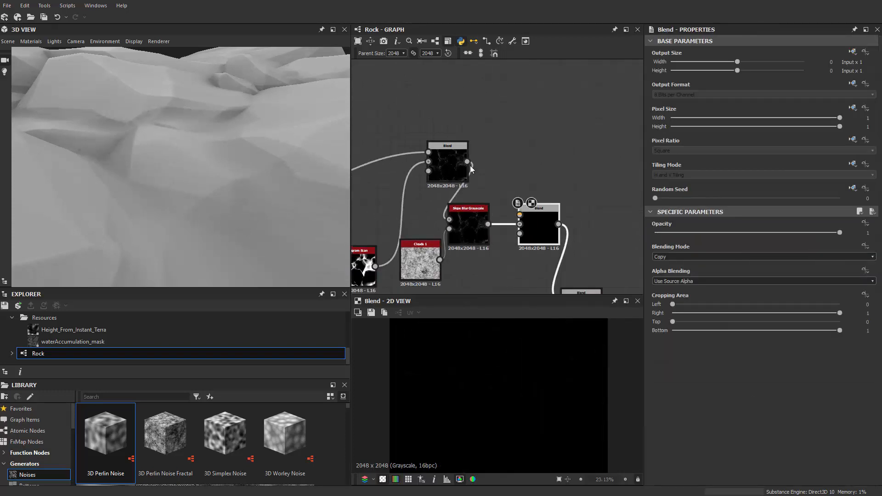
pyautogui.moveTo(447, 167); pyautogui.dragTo(412, 179)
pyautogui.click(531, 233)
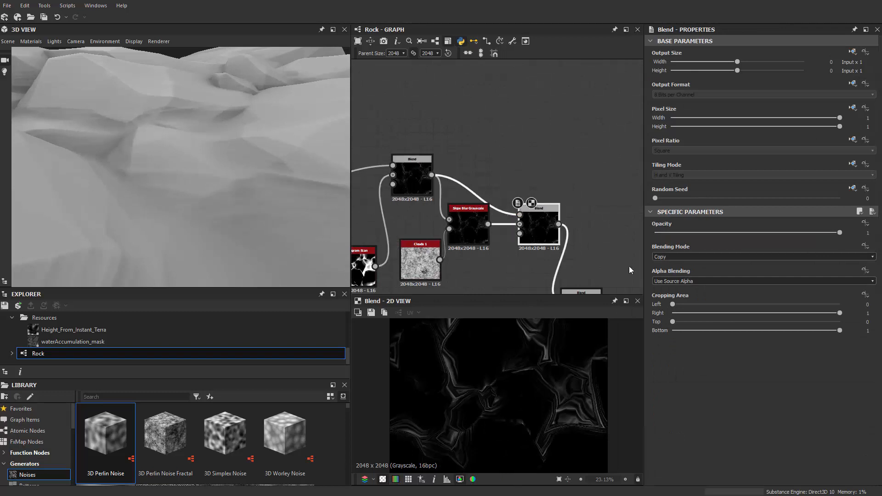
# Set the inserted Blend's blending mode to Add (Linear Dodge) and inspect the whole rock surface in 3D
pyautogui.click(675, 258)
pyautogui.click(670, 269)
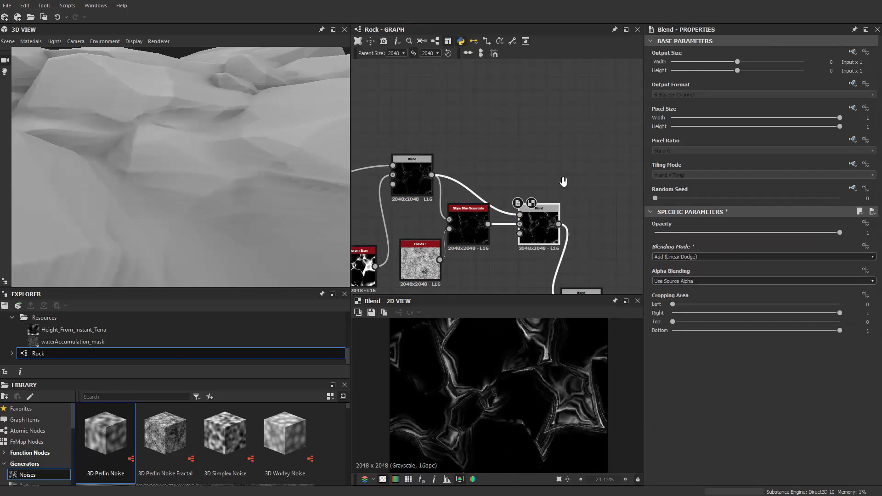
pyautogui.moveTo(510, 249); pyautogui.dragTo(452, 183, button='middle')
pyautogui.moveTo(260, 161); pyautogui.dragTo(322, 214)
pyautogui.scroll(3, 228, 180)
pyautogui.scroll(-5, 176, 235)
pyautogui.scroll(-8, 437, 196)
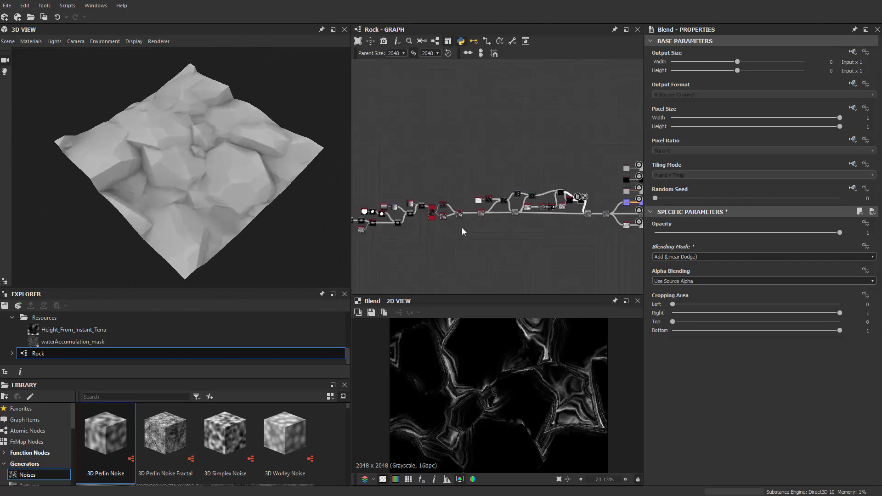
pyautogui.moveTo(216, 151); pyautogui.dragTo(333, 165)
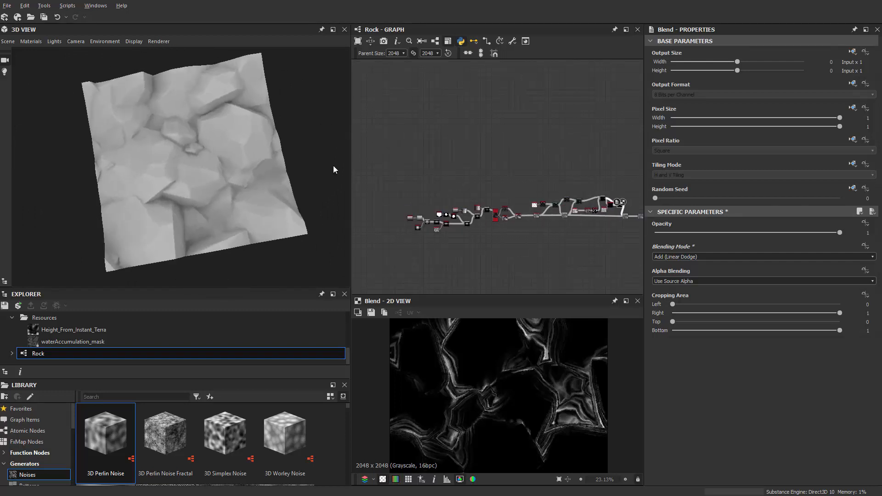
# Try the /2 stretch on the Transformation 2D node before the outputs, inspect the tiling in 3D, and restore it with x2
pyautogui.moveTo(617, 217); pyautogui.dragTo(568, 173, button='middle')
pyautogui.scroll(6, 567, 174)
pyautogui.click(454, 152)
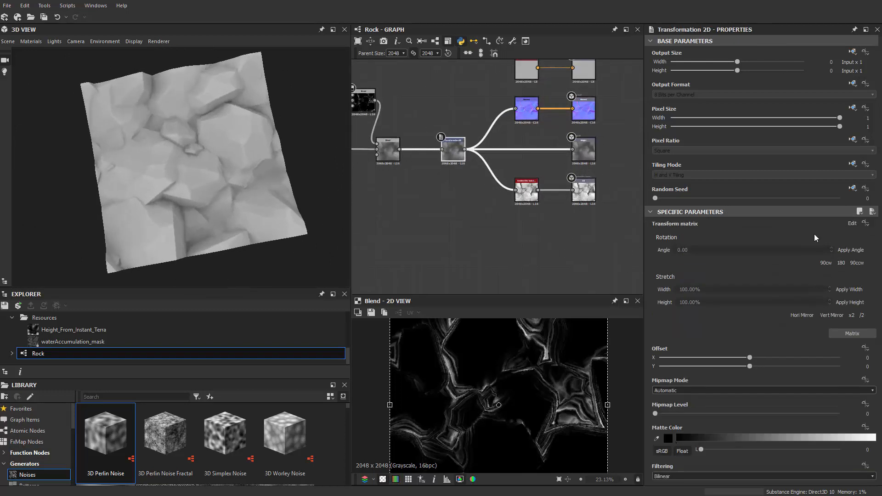
pyautogui.click(857, 315)
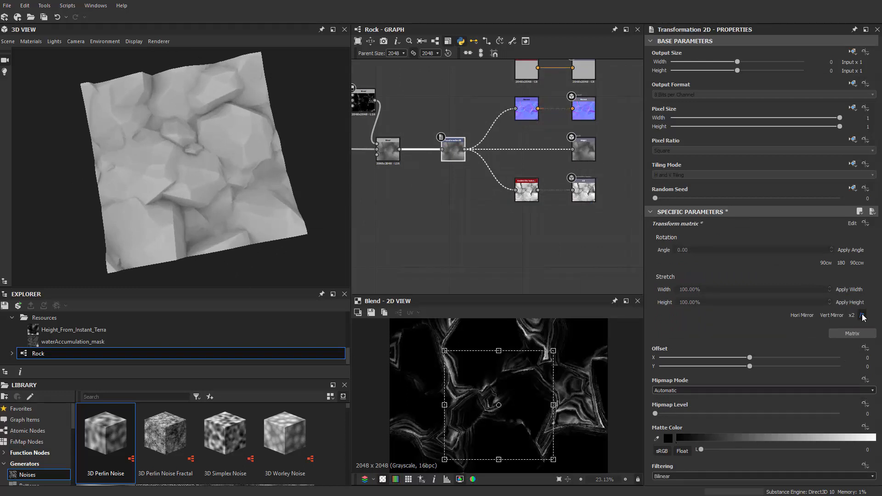
pyautogui.moveTo(216, 191); pyautogui.dragTo(276, 193)
pyautogui.click(850, 318)
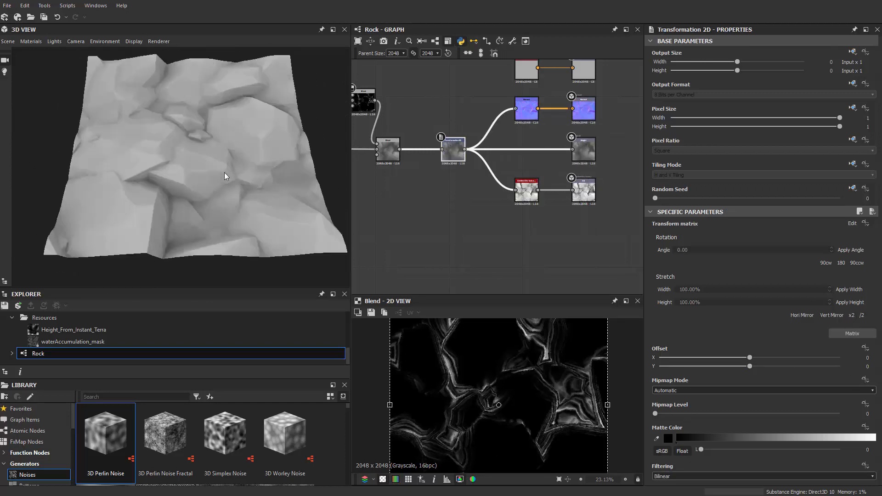
# Examine the rock surface in 3D and review the complete node chain in the graph
pyautogui.moveTo(224, 173); pyautogui.dragTo(227, 212)
pyautogui.scroll(-2, 450, 218)
pyautogui.moveTo(440, 219); pyautogui.dragTo(502, 197, button='middle')
pyautogui.scroll(-3, 503, 196)
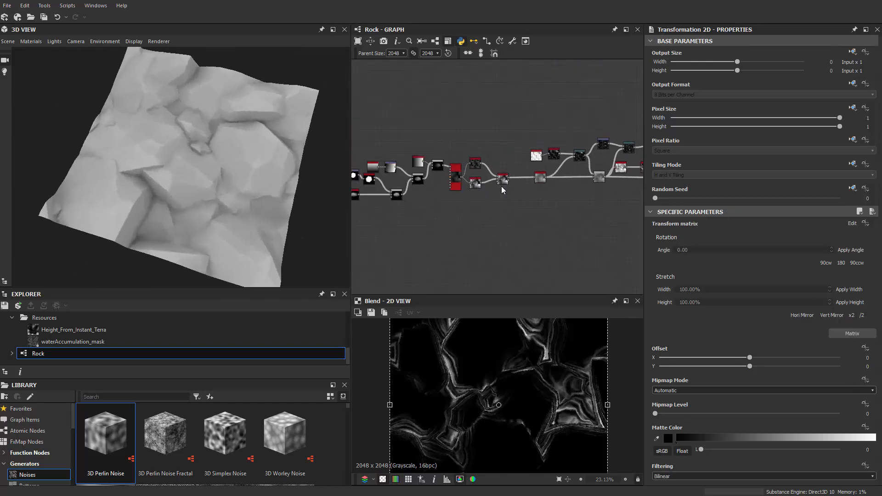
pyautogui.moveTo(512, 203); pyautogui.dragTo(599, 214)
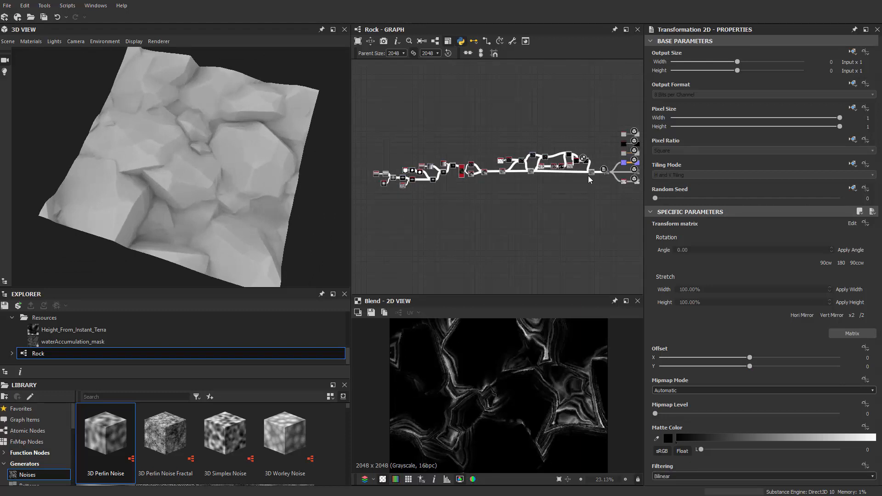
pyautogui.click(502, 187)
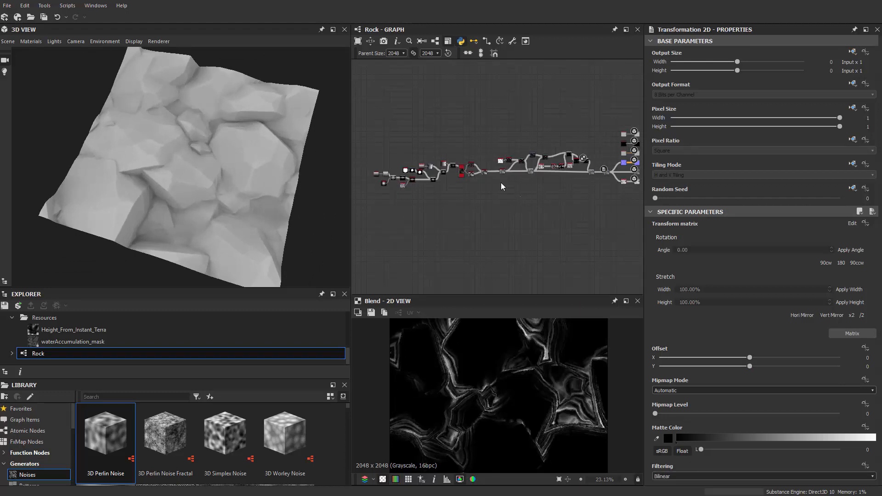
# Select the strata detail branch through the final Blend, shift it down slightly as a group, and inspect the rock in 3D
pyautogui.moveTo(512, 214); pyautogui.dragTo(595, 228)
pyautogui.moveTo(593, 171); pyautogui.dragTo(509, 172)
pyautogui.scroll(6, 508, 177)
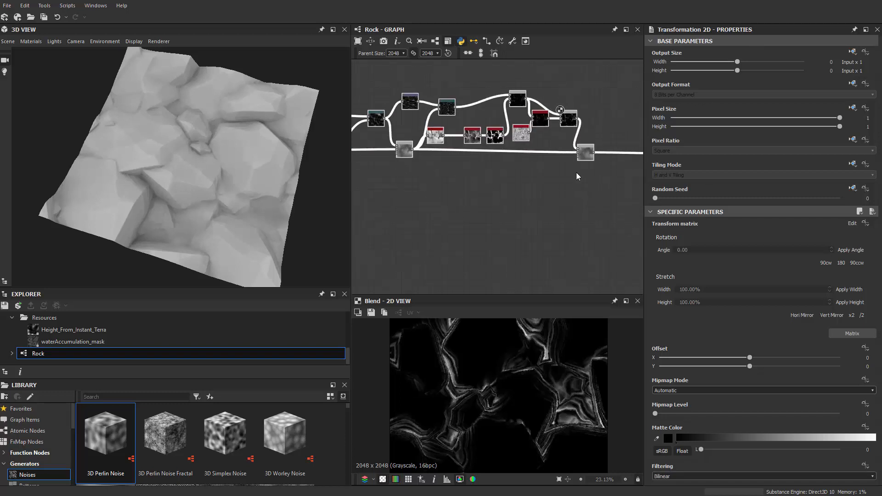
pyautogui.moveTo(587, 154); pyautogui.dragTo(586, 160)
pyautogui.scroll(3, 155, 202)
pyautogui.moveTo(156, 202); pyautogui.dragTo(190, 169)
pyautogui.scroll(2, 124, 168)
pyautogui.scroll(-8, 191, 186)
pyautogui.scroll(3, 203, 164)
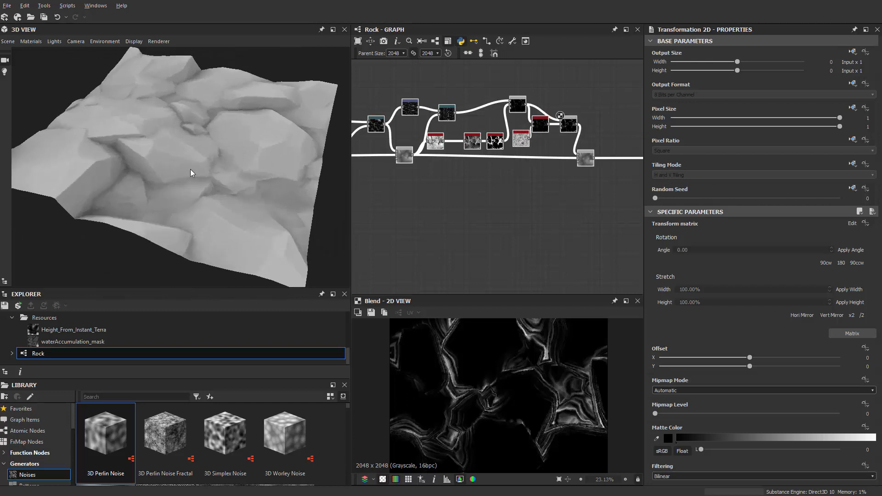